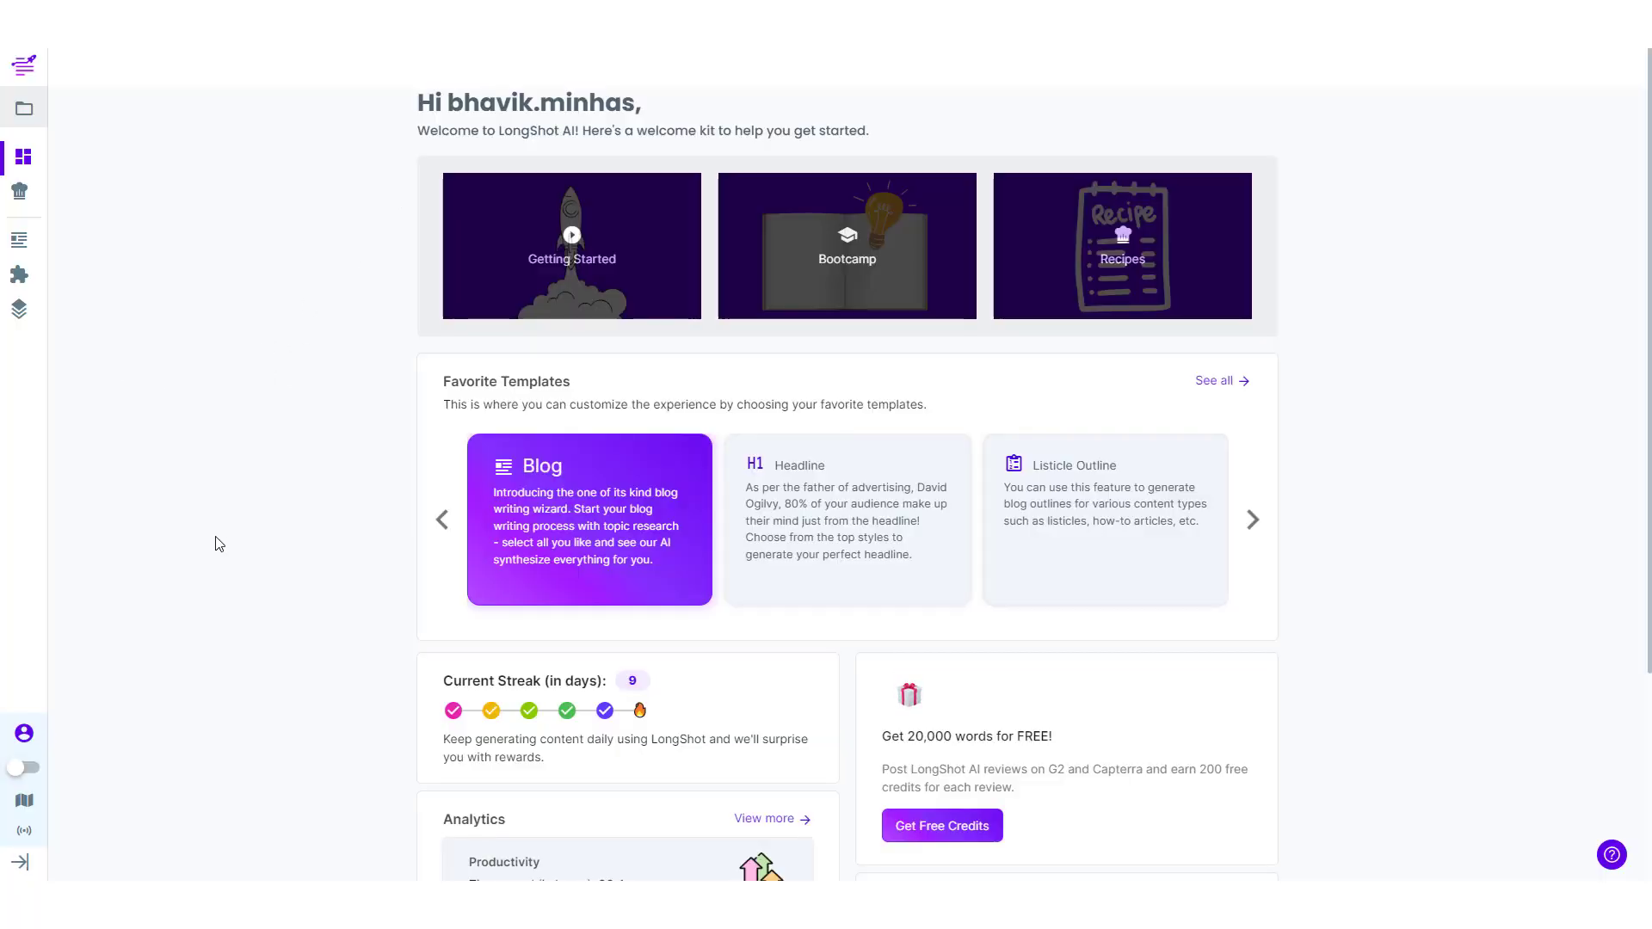
- Expand the collapsed sidebar so the full menu shows Semrush under Integrations
click(23, 867)
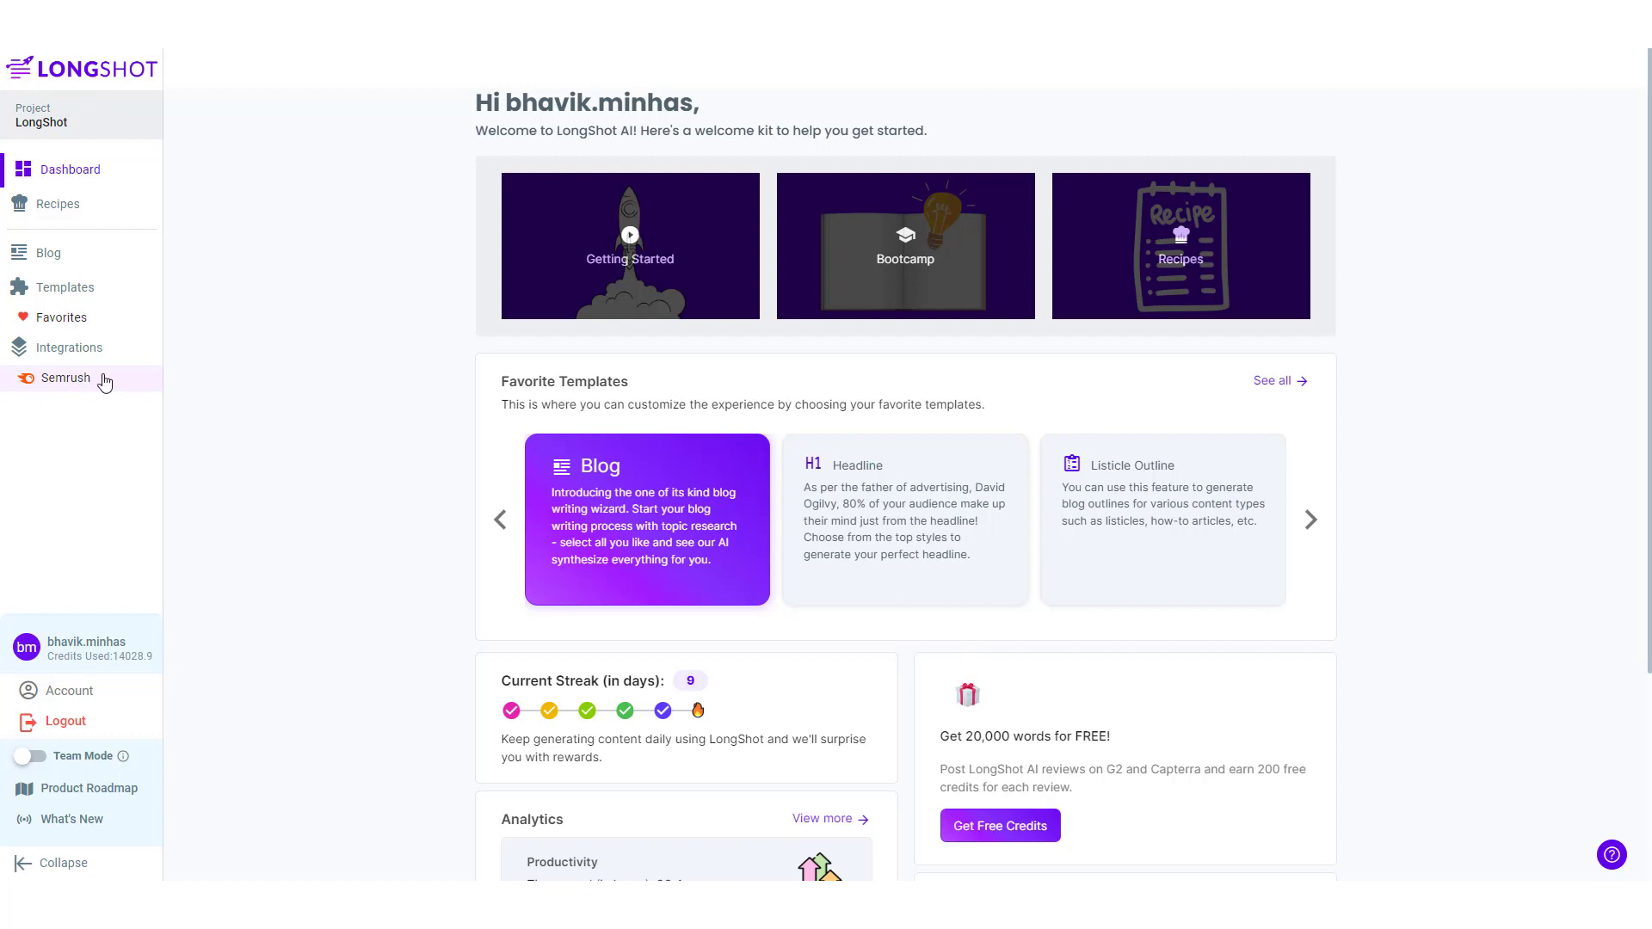
- Connect Semrush by logging in with the saved account and approving LongShot.AI's access
click(104, 382)
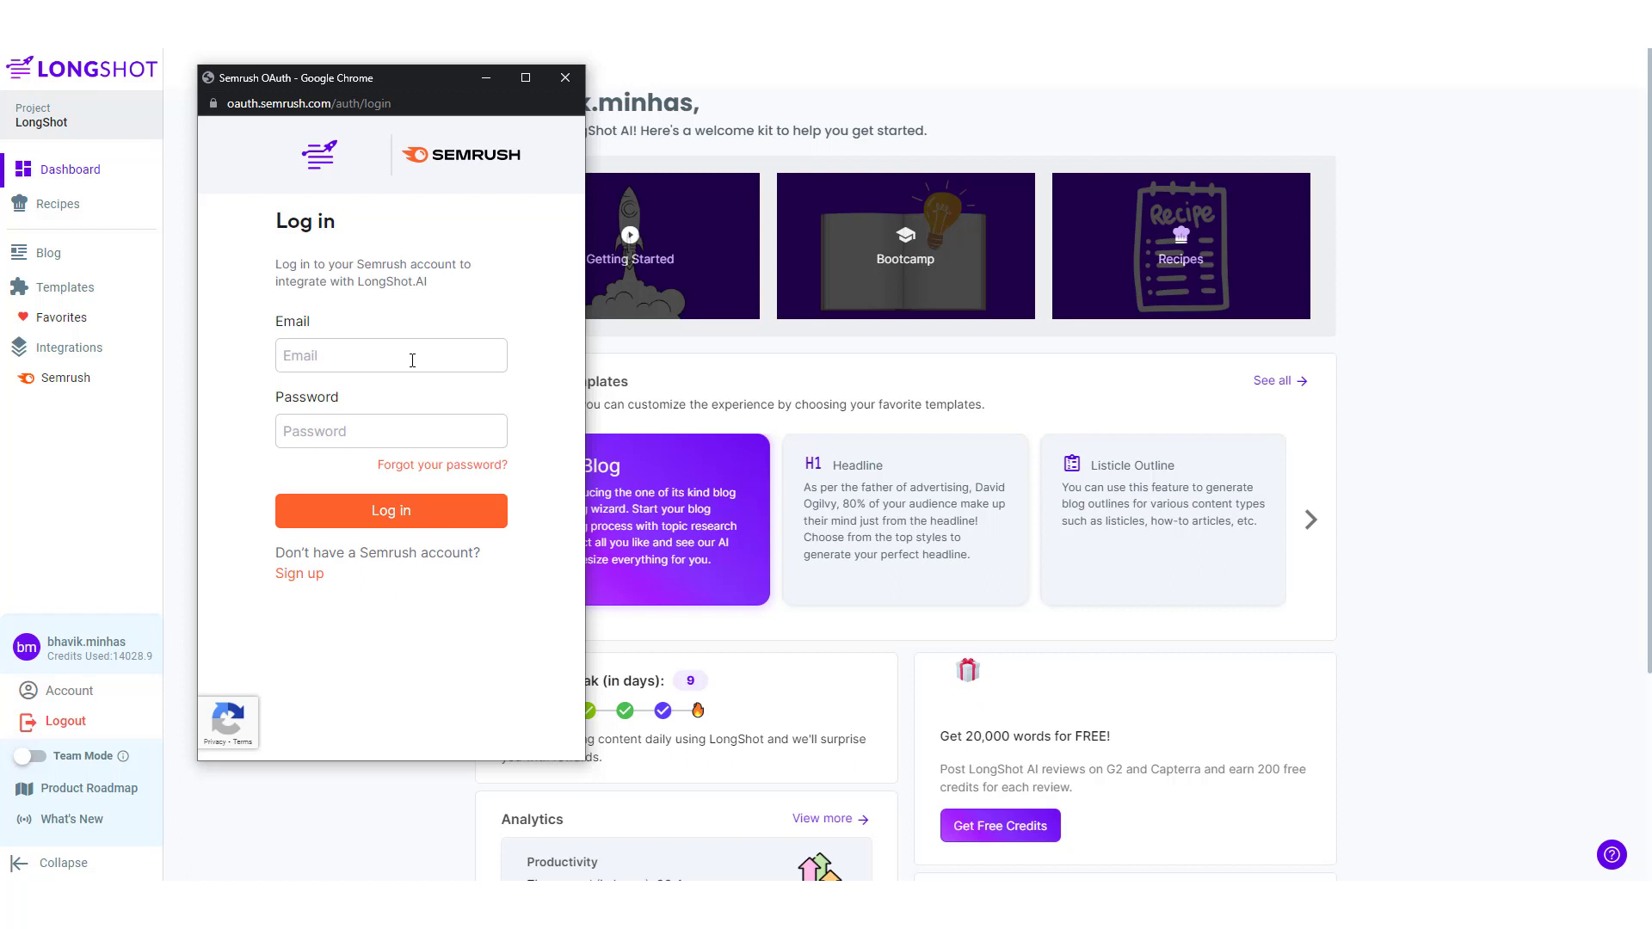
drag(333, 89, 299, 73)
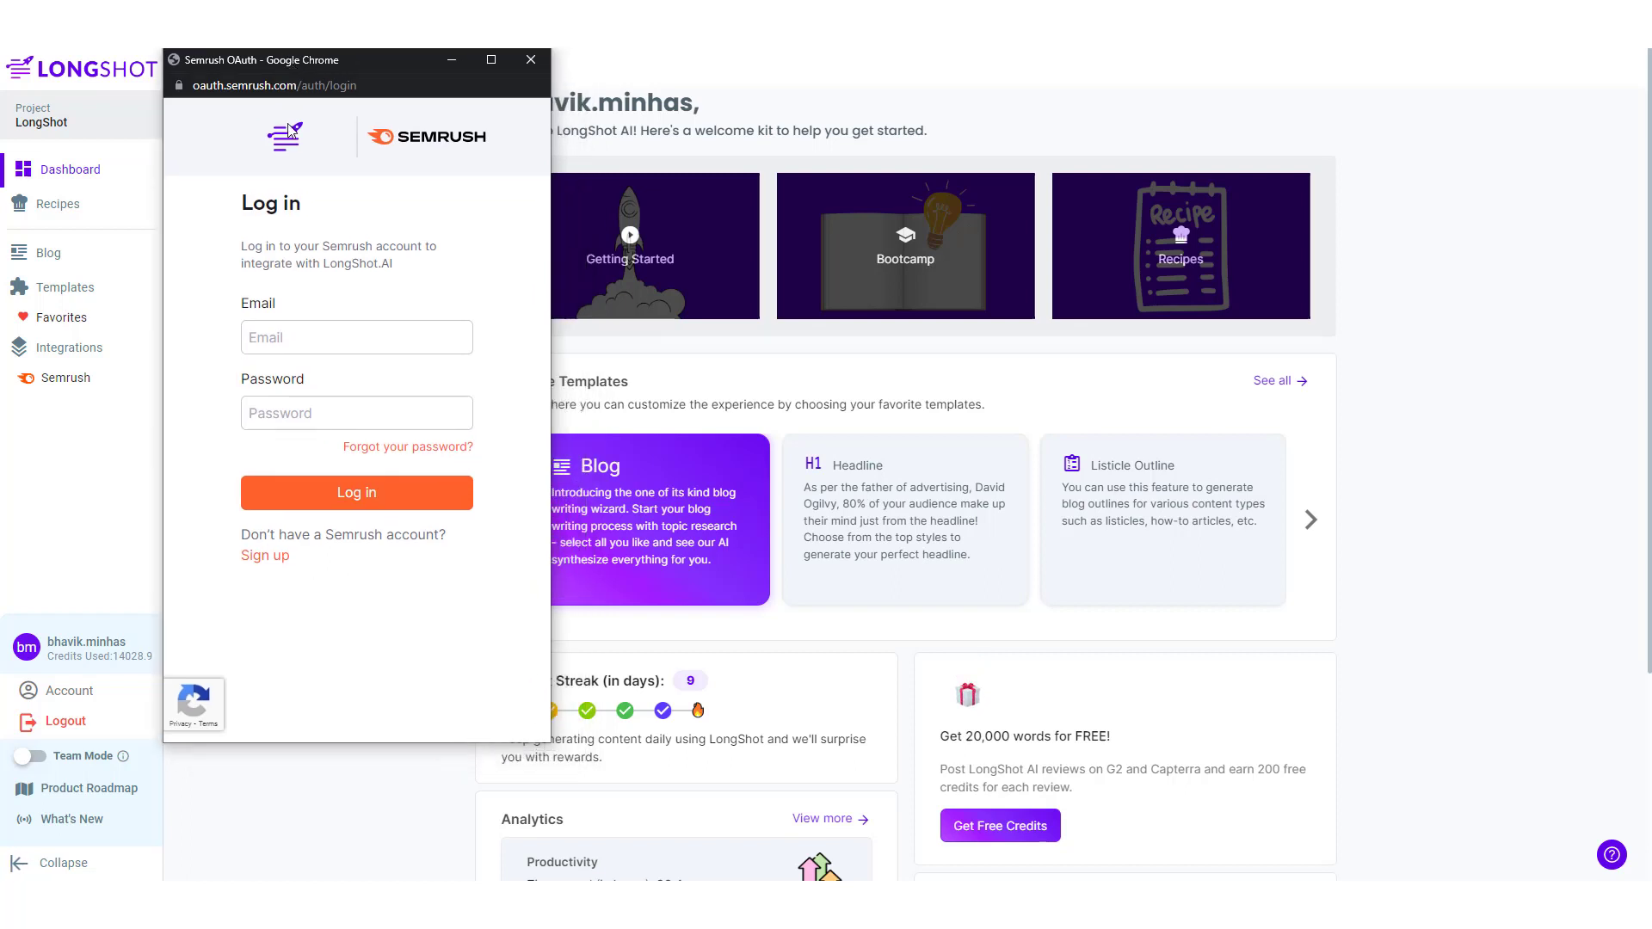
click(357, 337)
key(Down)
key(Return)
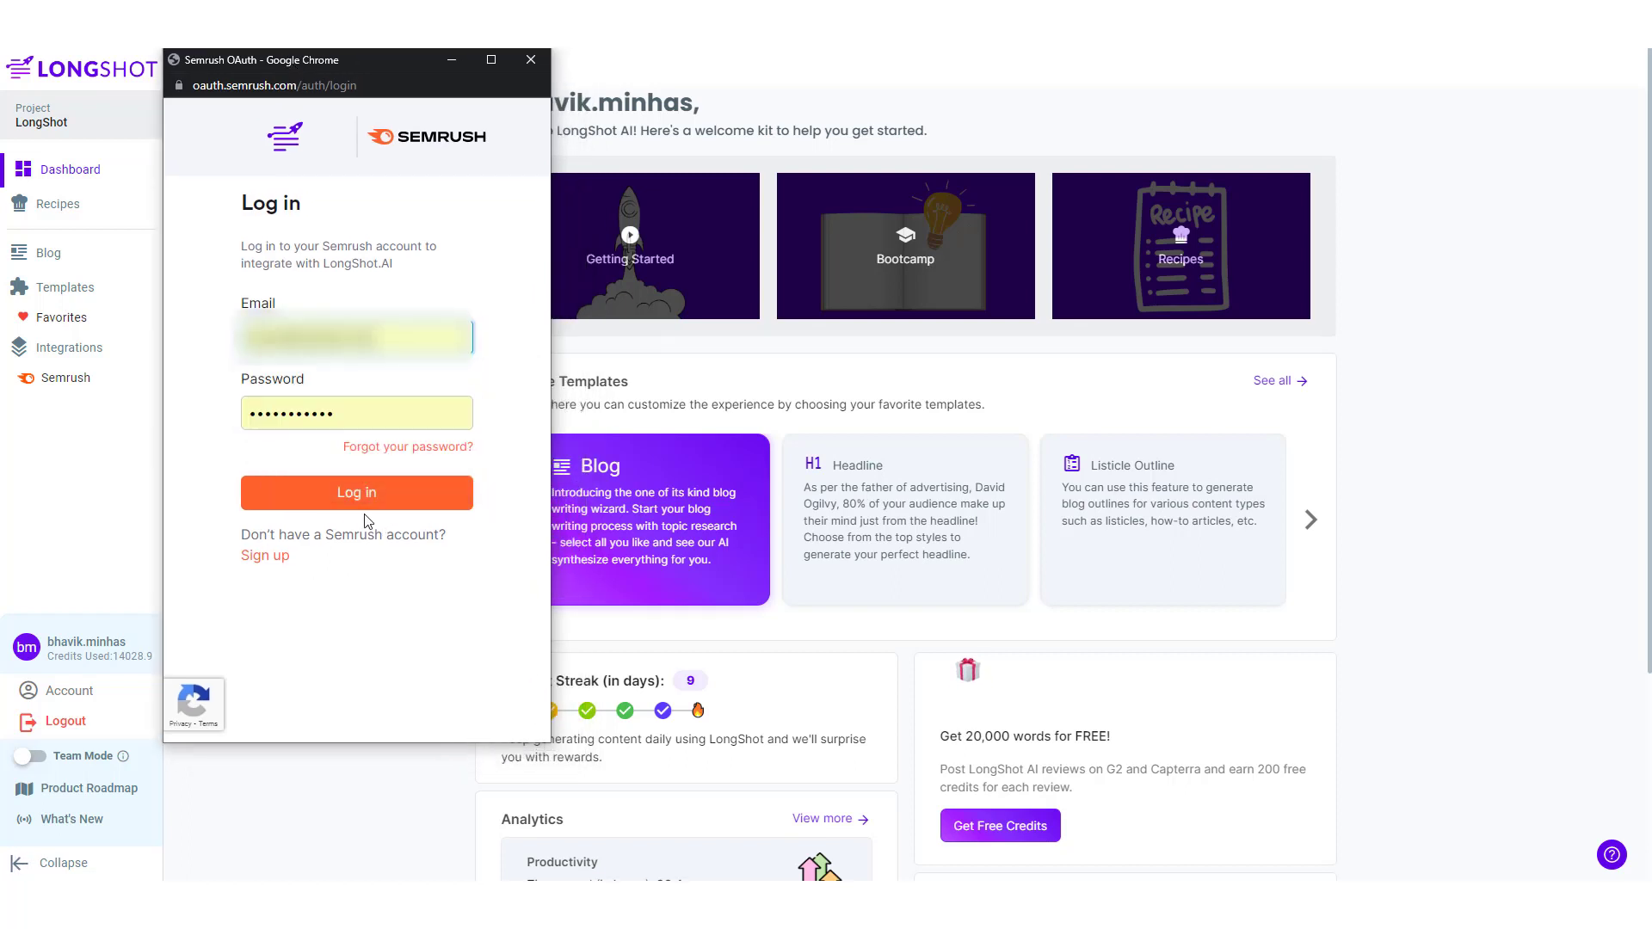
click(374, 509)
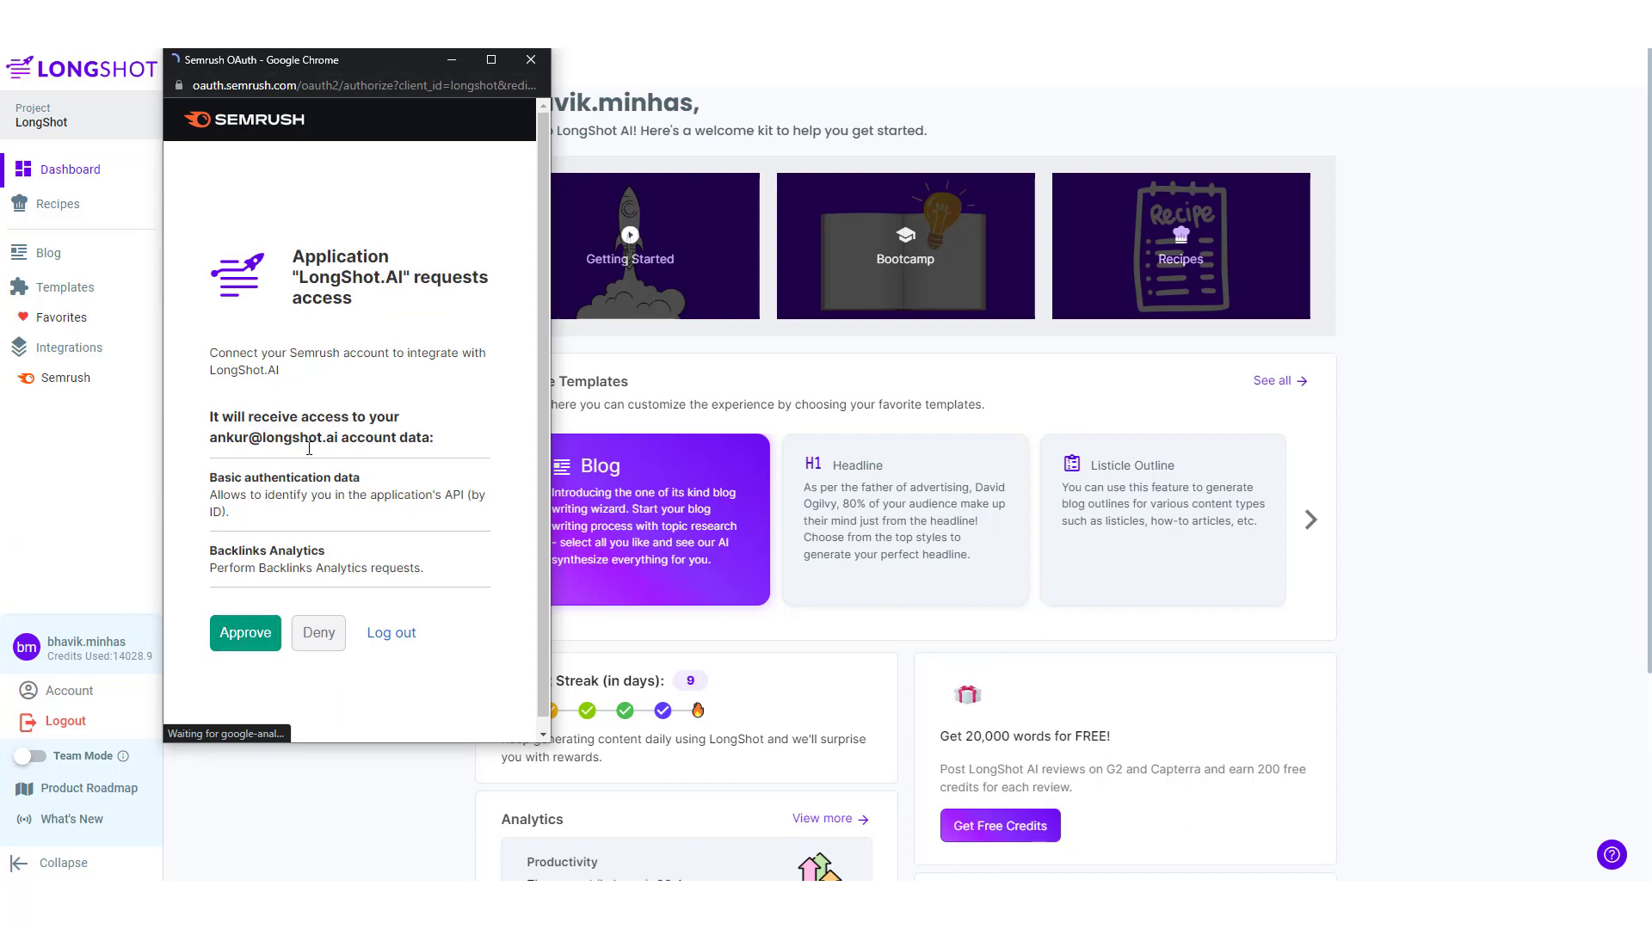
click(233, 633)
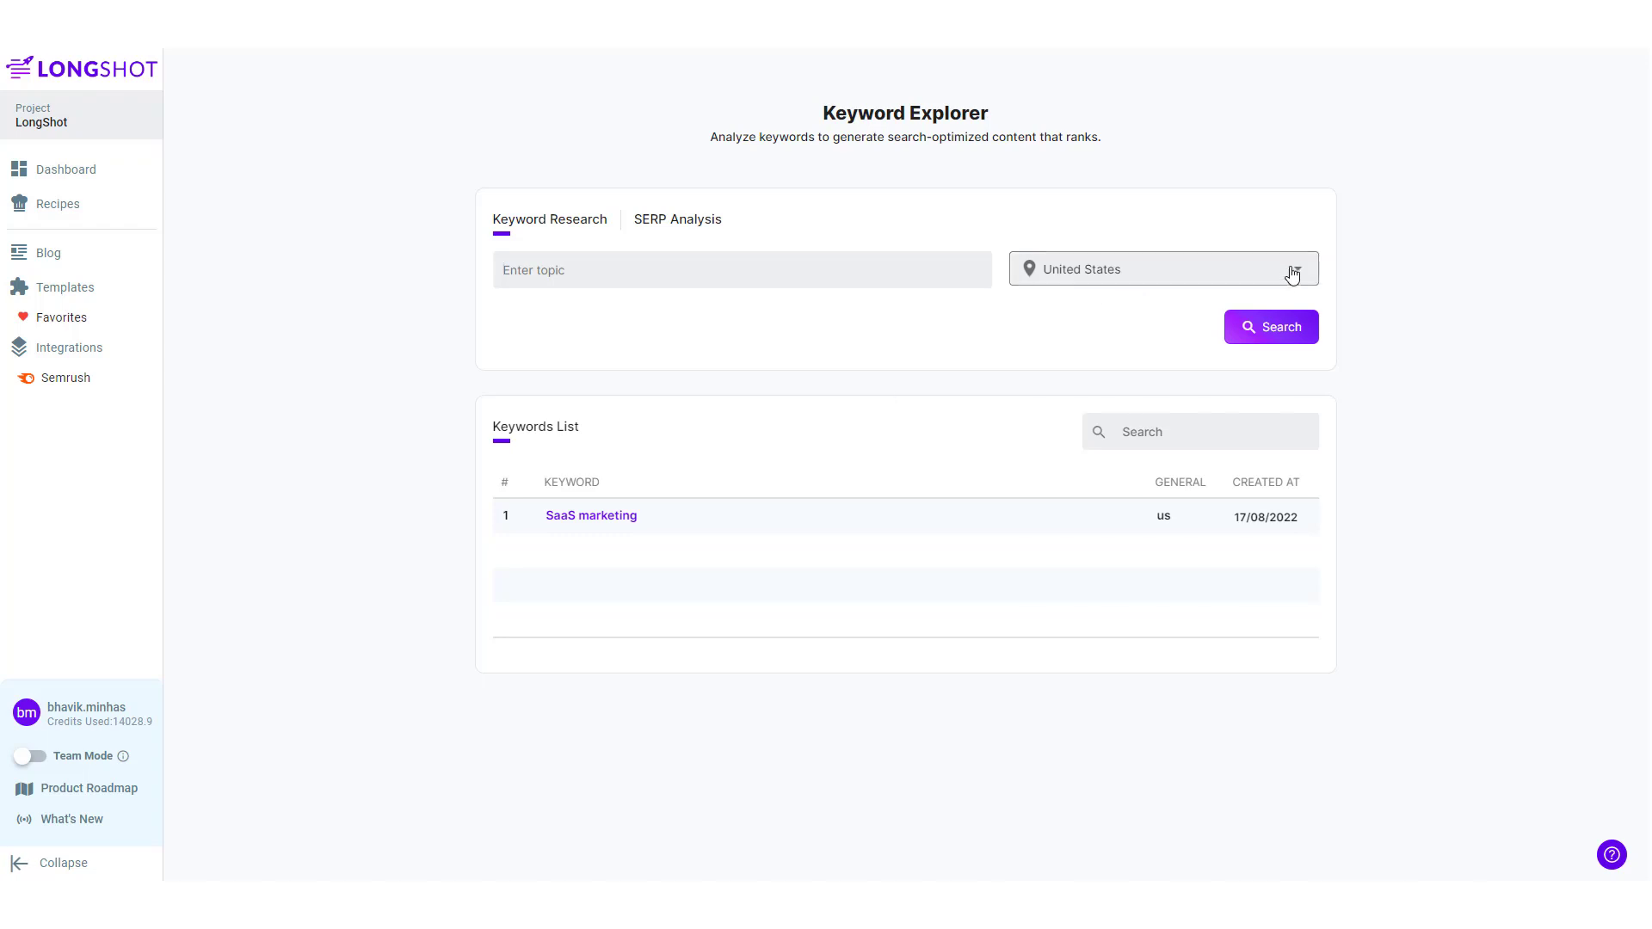
- Keep United States as the country and enter the topic 'Content marketing tips'
click(1254, 270)
click(642, 332)
text(Content marketing tips)
- Search 'Content marketing tips', review its 880 volume and 52% difficulty, then show Broad Match keywords
click(1273, 332)
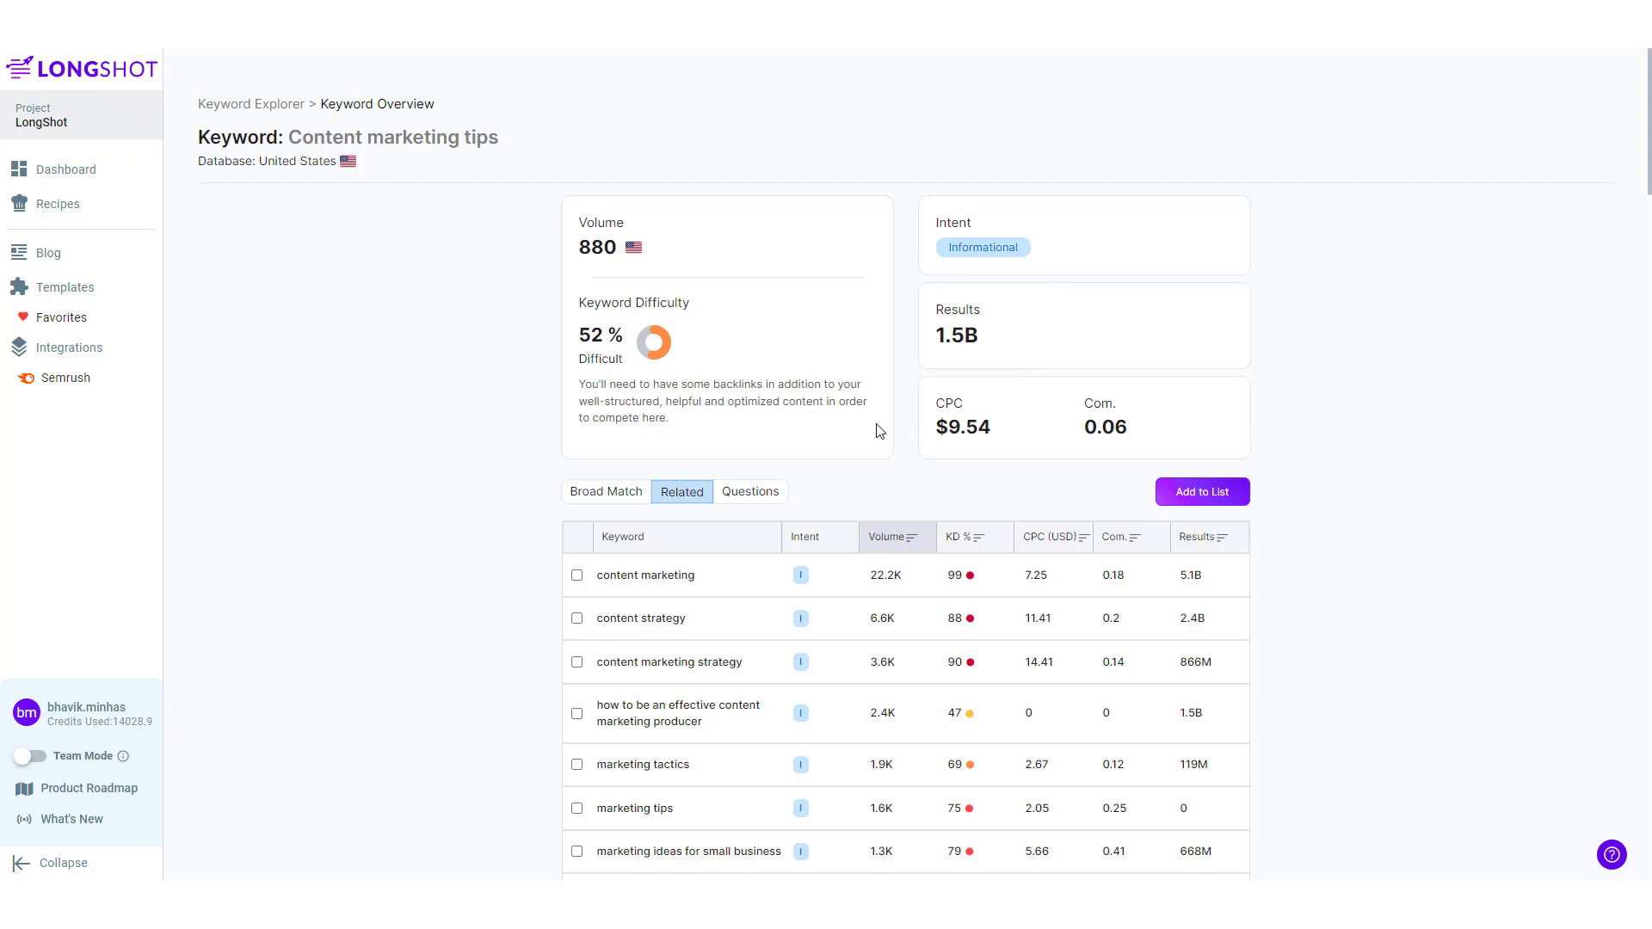
scroll(567, 461, down, 2)
scroll(369, 472, down, 10)
scroll(361, 461, up, 10)
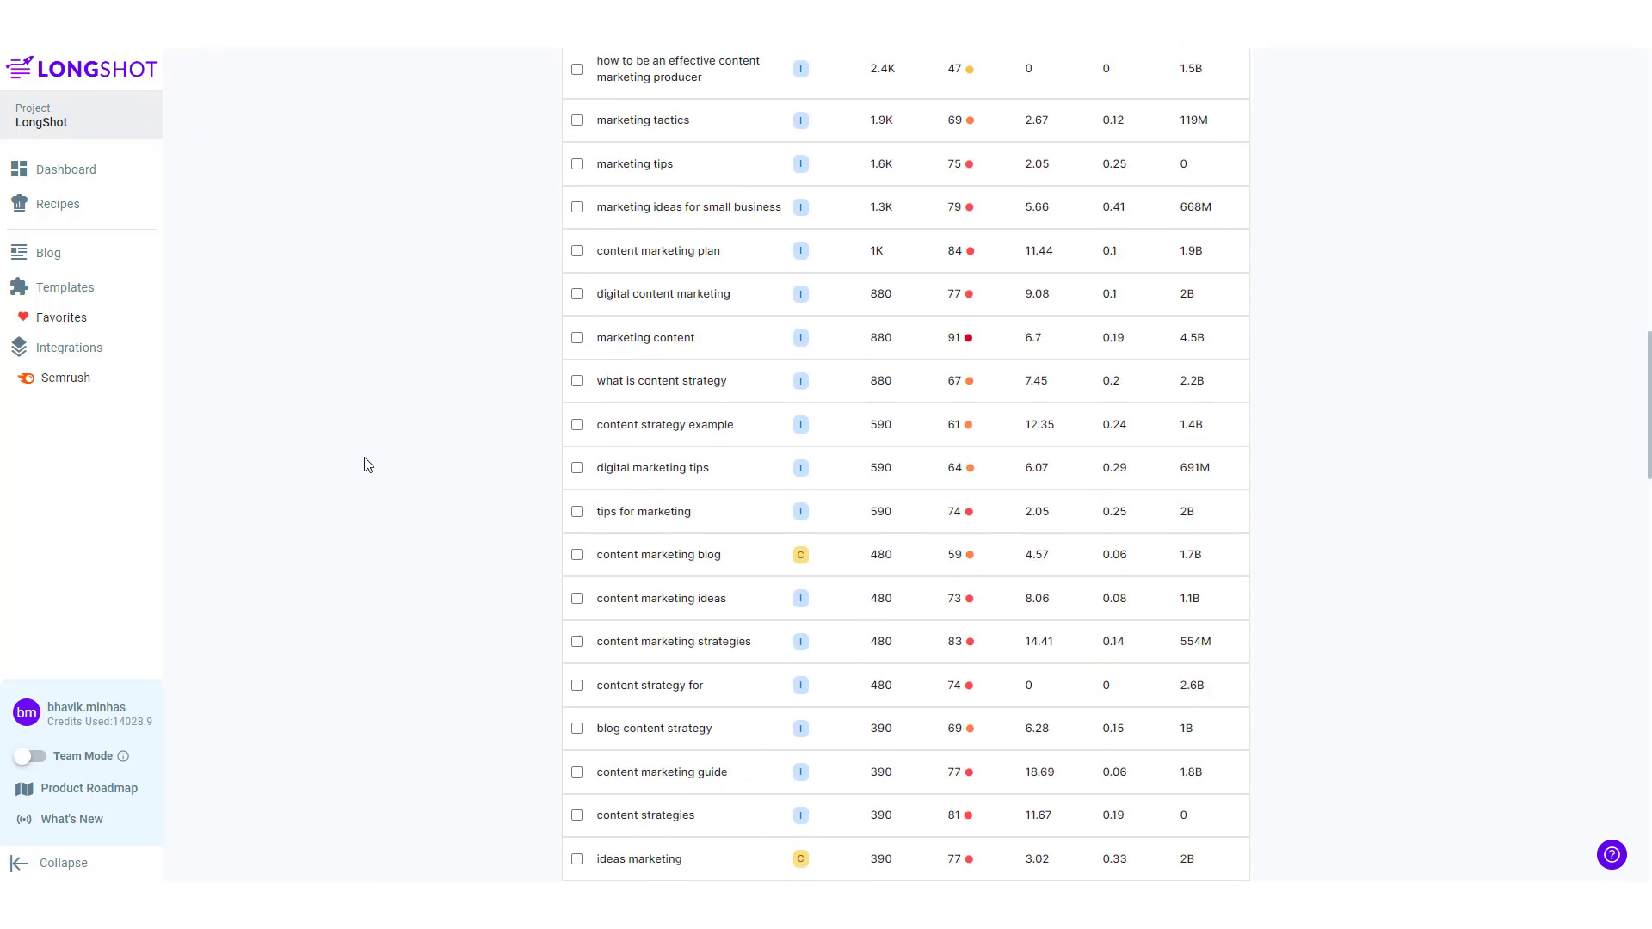
scroll(369, 482, down, 10)
scroll(551, 501, up, 12)
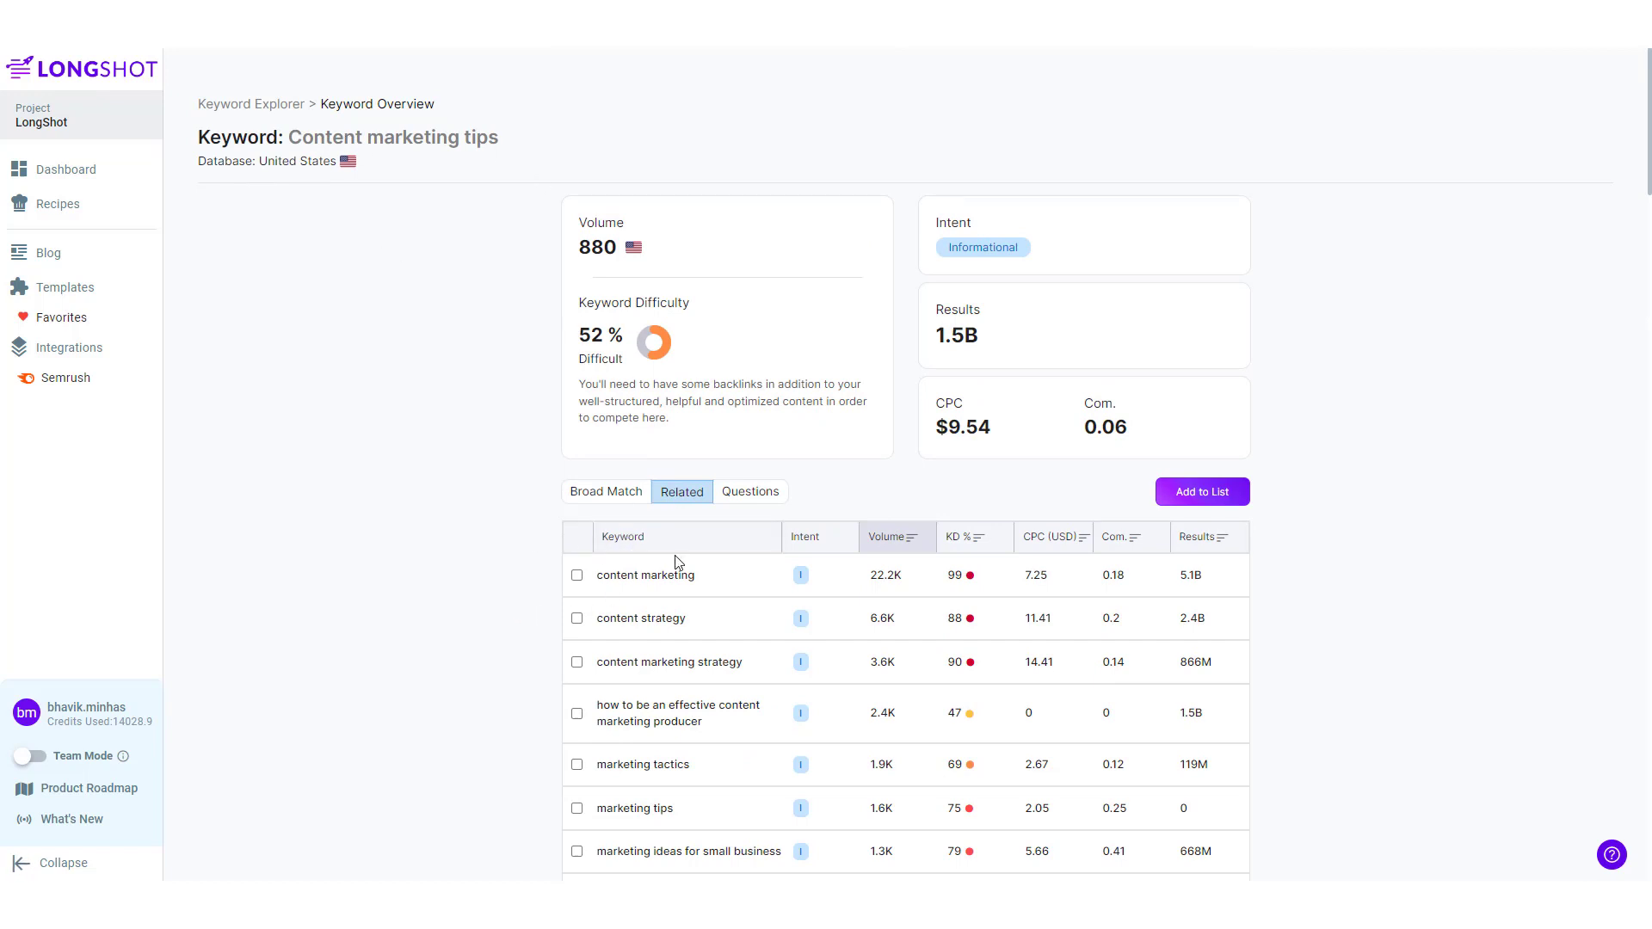
click(606, 492)
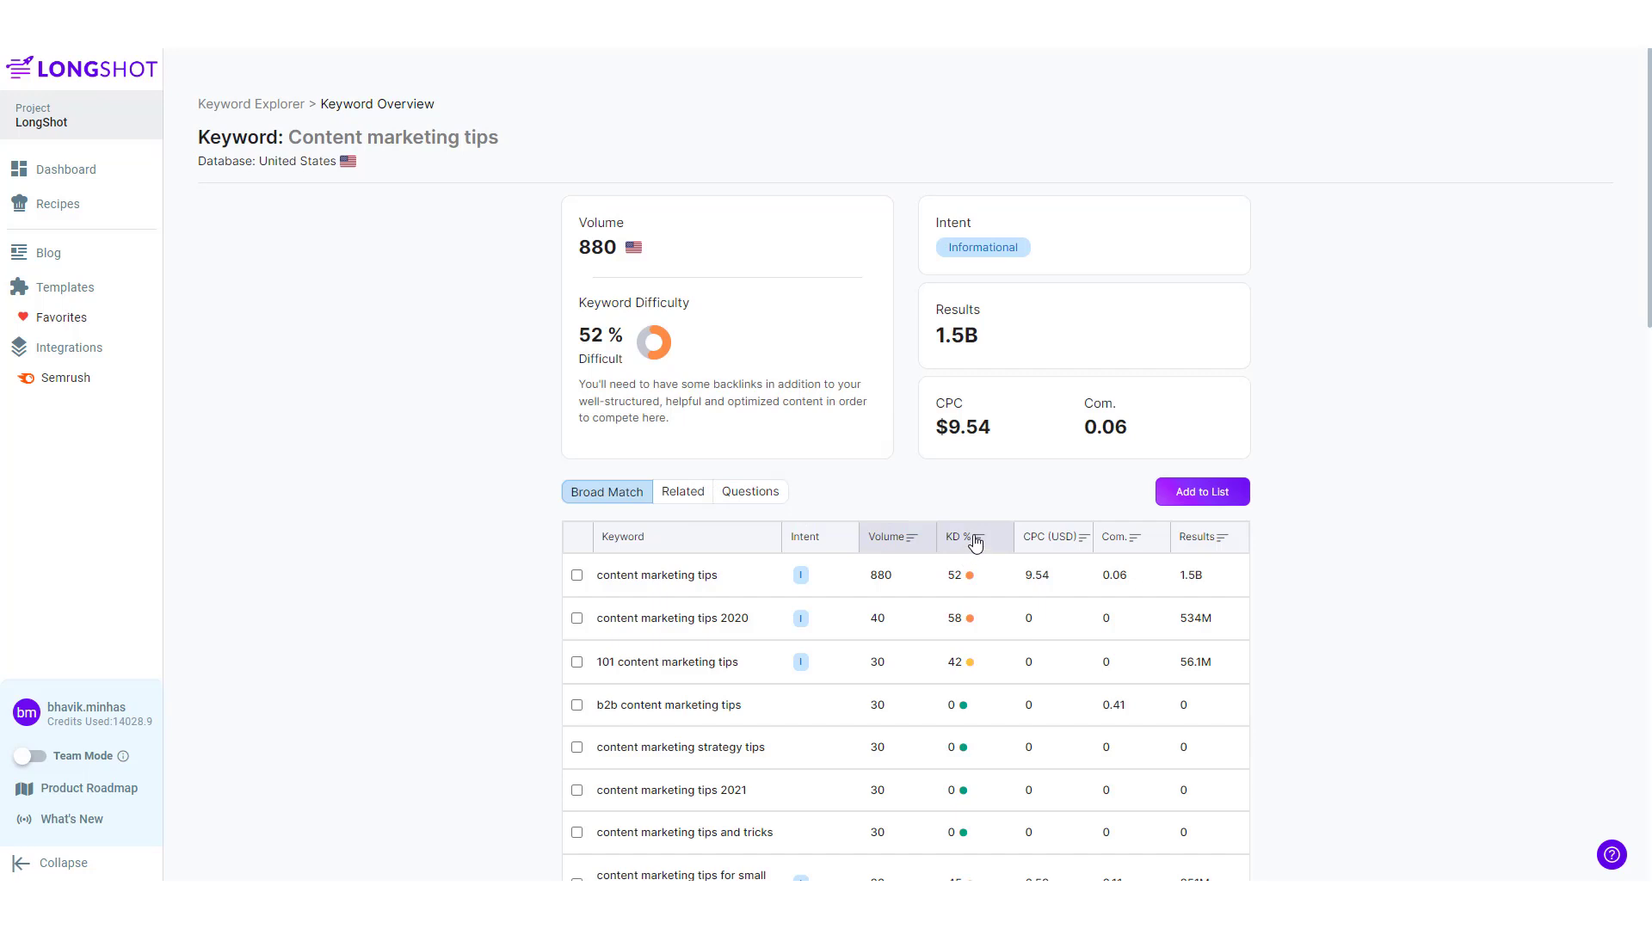
mouse_move(1043, 546)
scroll(516, 624, down, 4)
scroll(542, 608, up, 4)
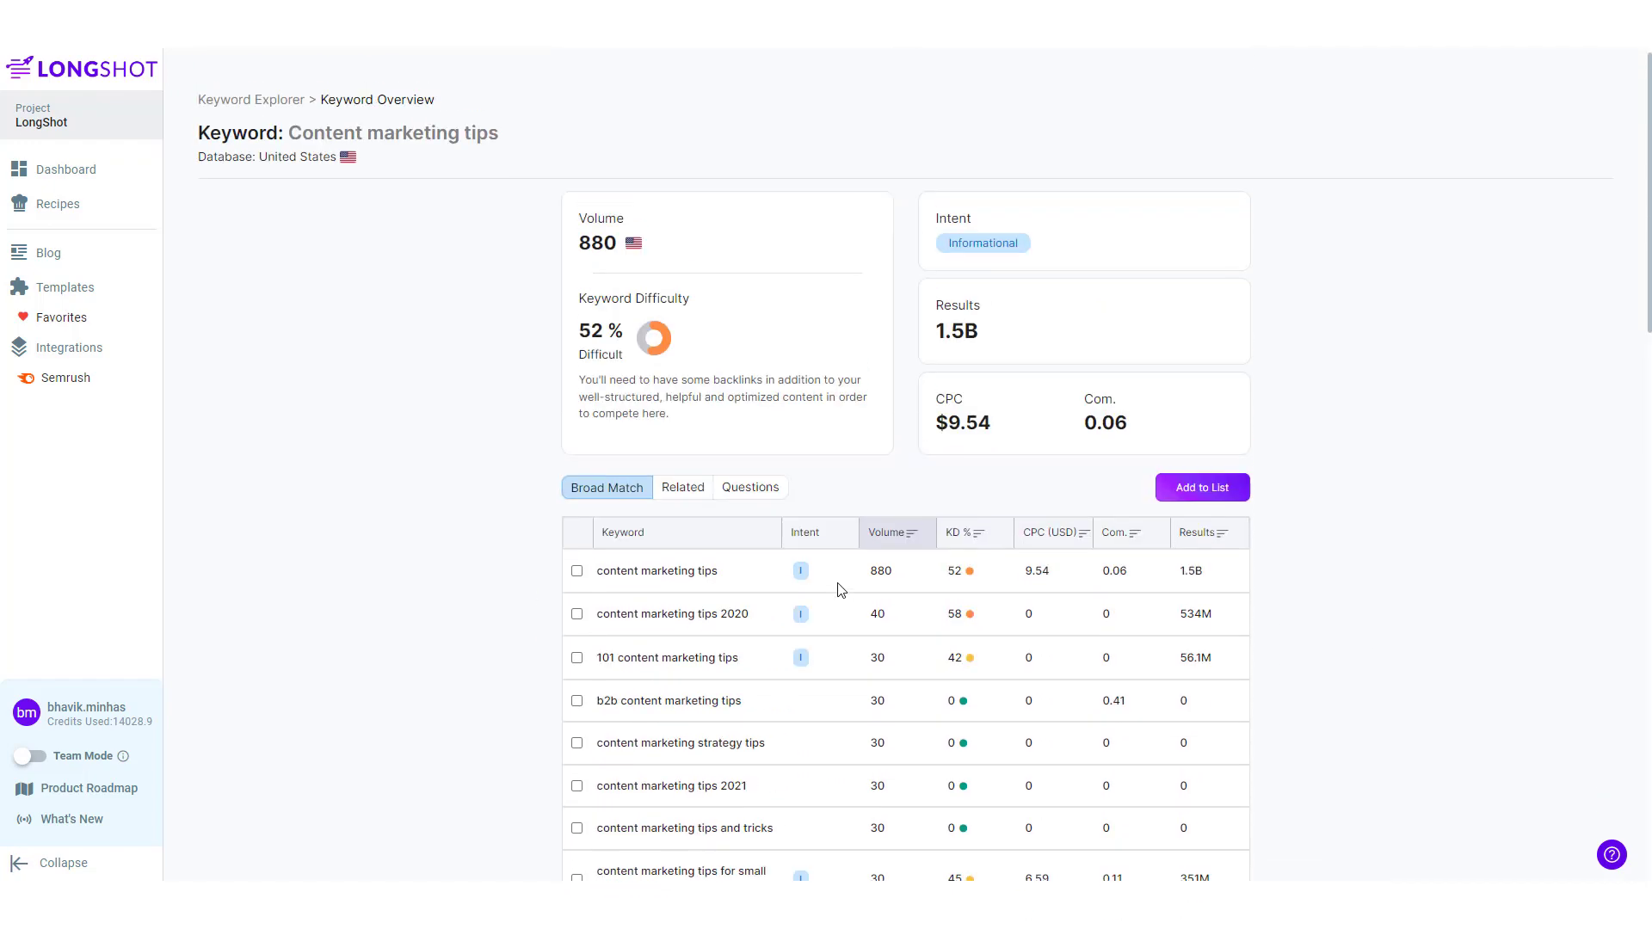
click(745, 502)
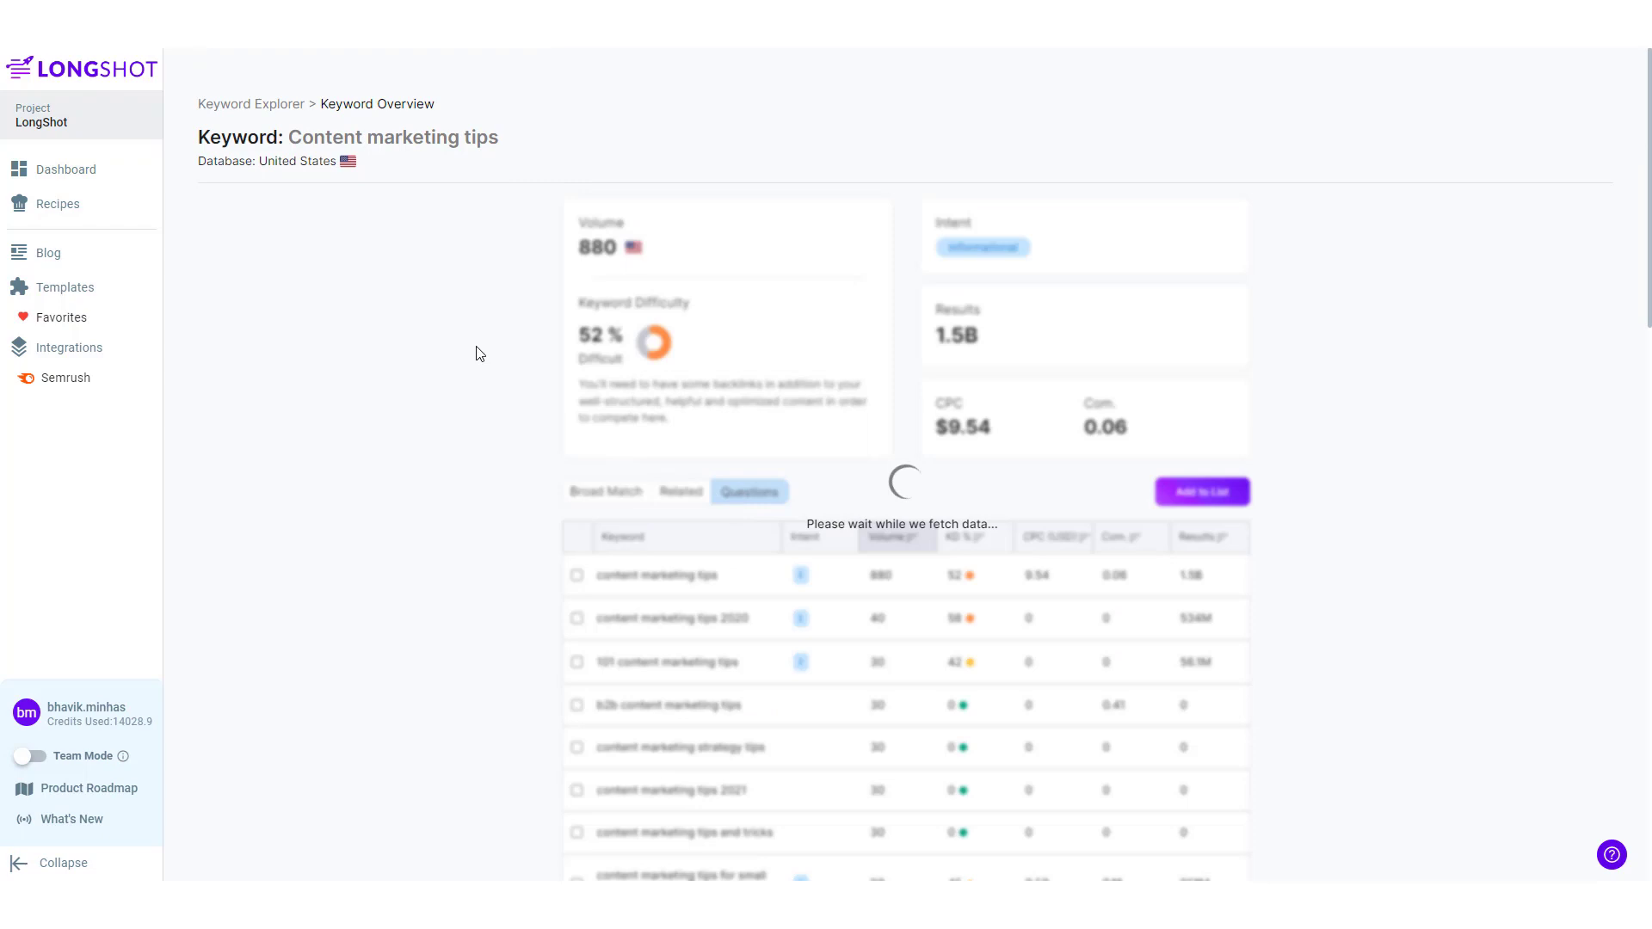
click(676, 492)
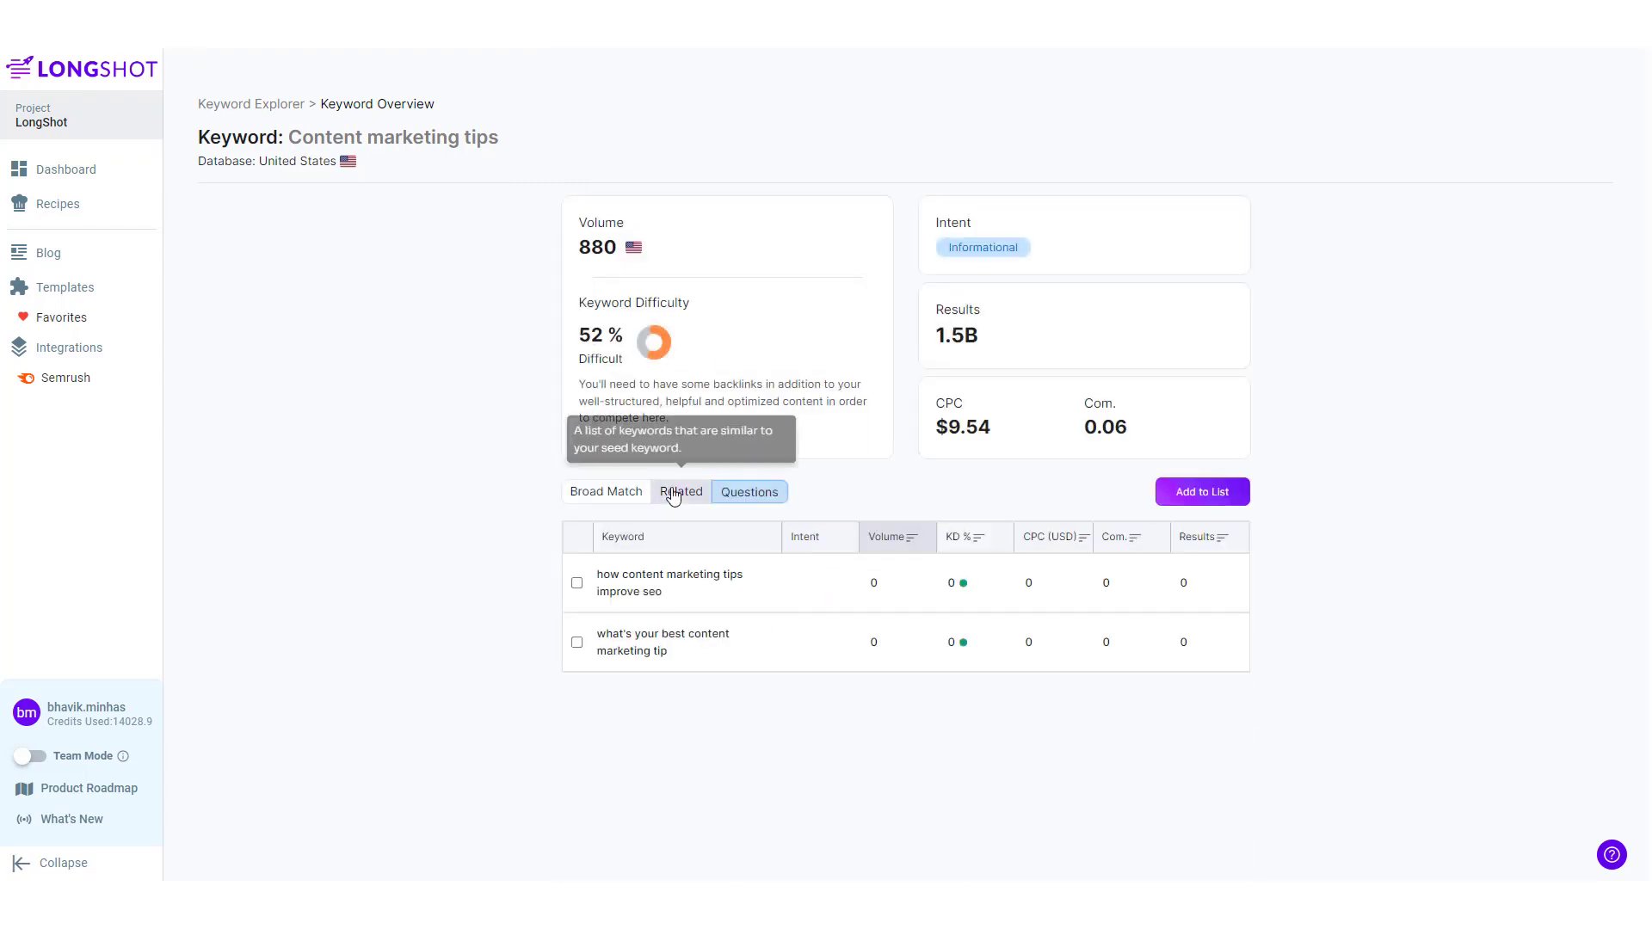
click(602, 496)
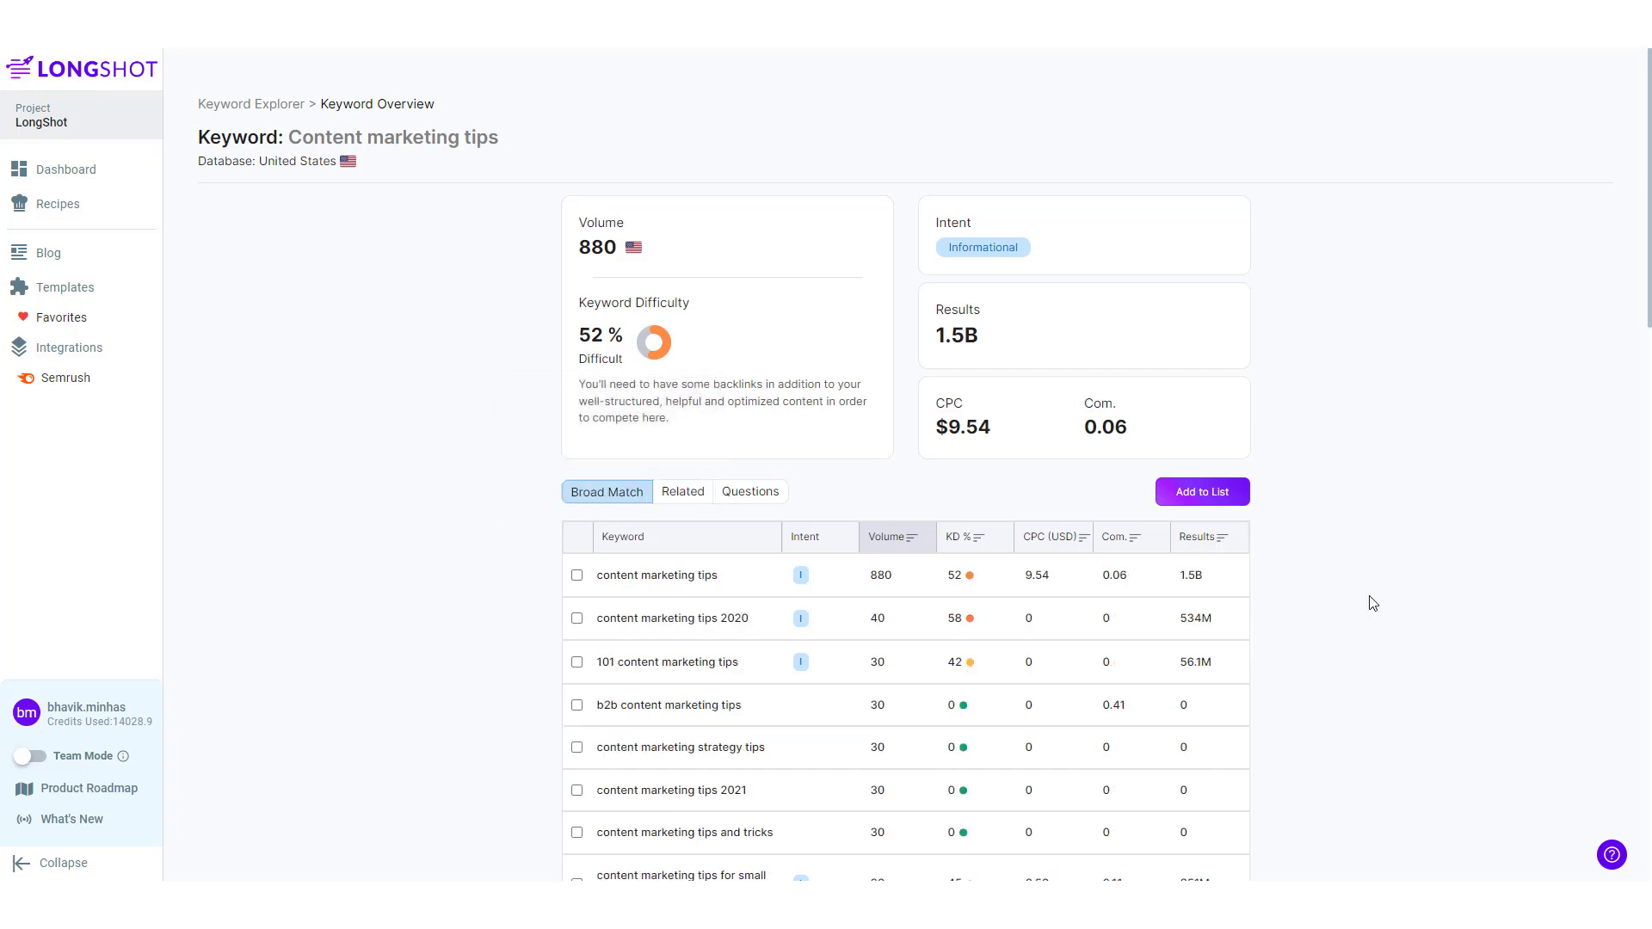
scroll(590, 608, down, 3)
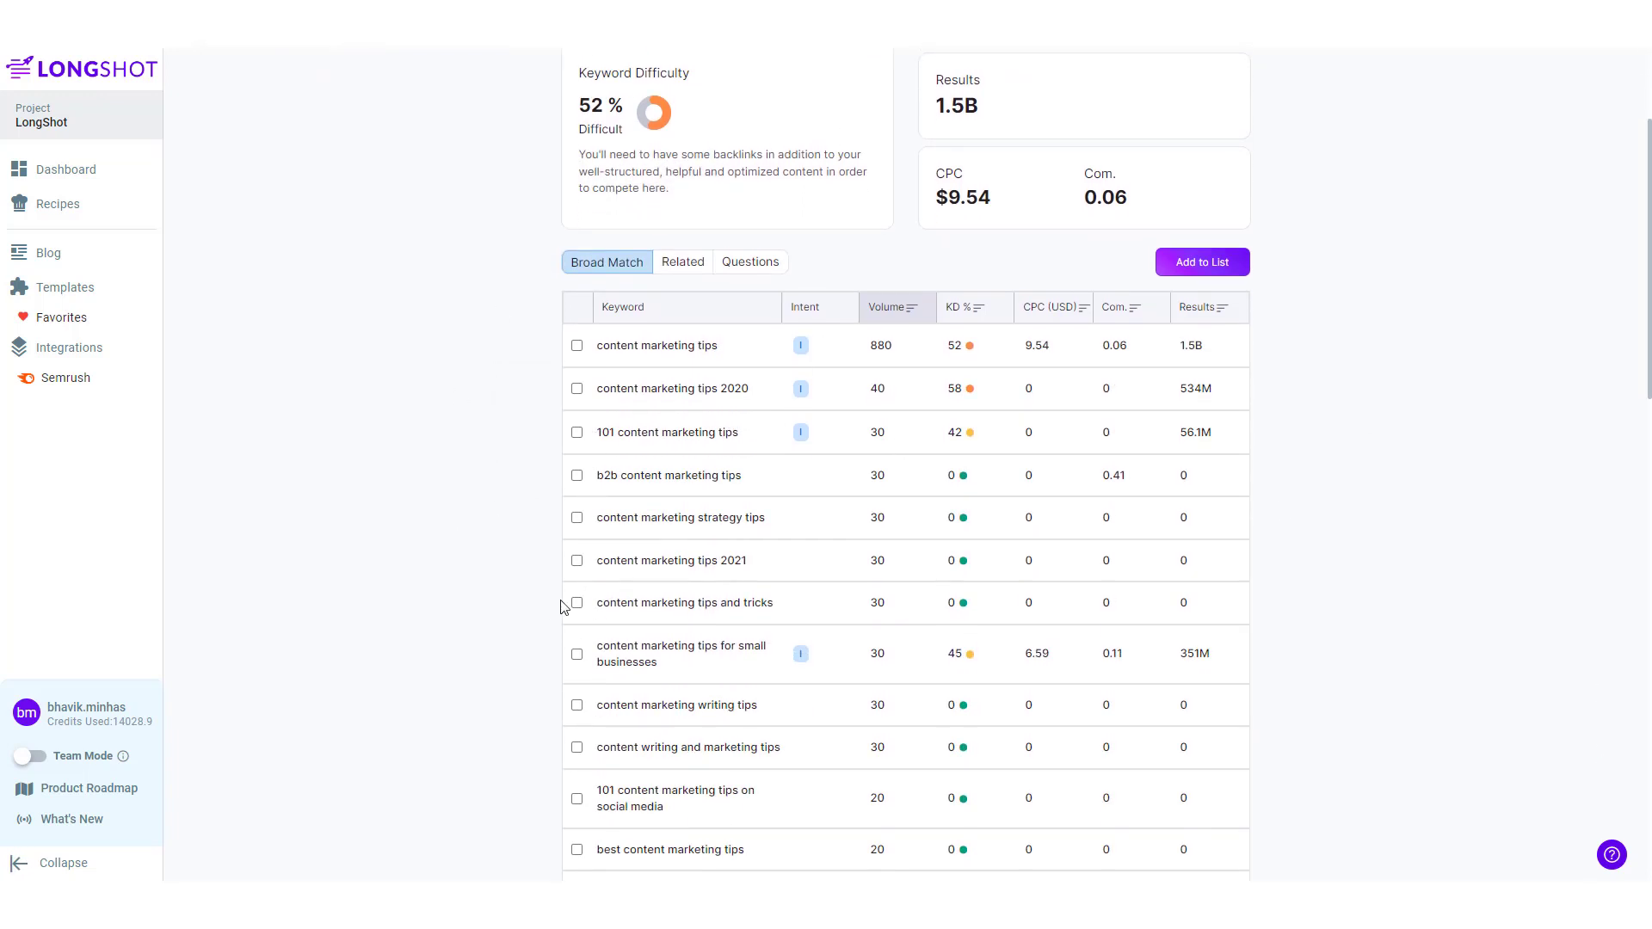
scroll(555, 606, up, 3)
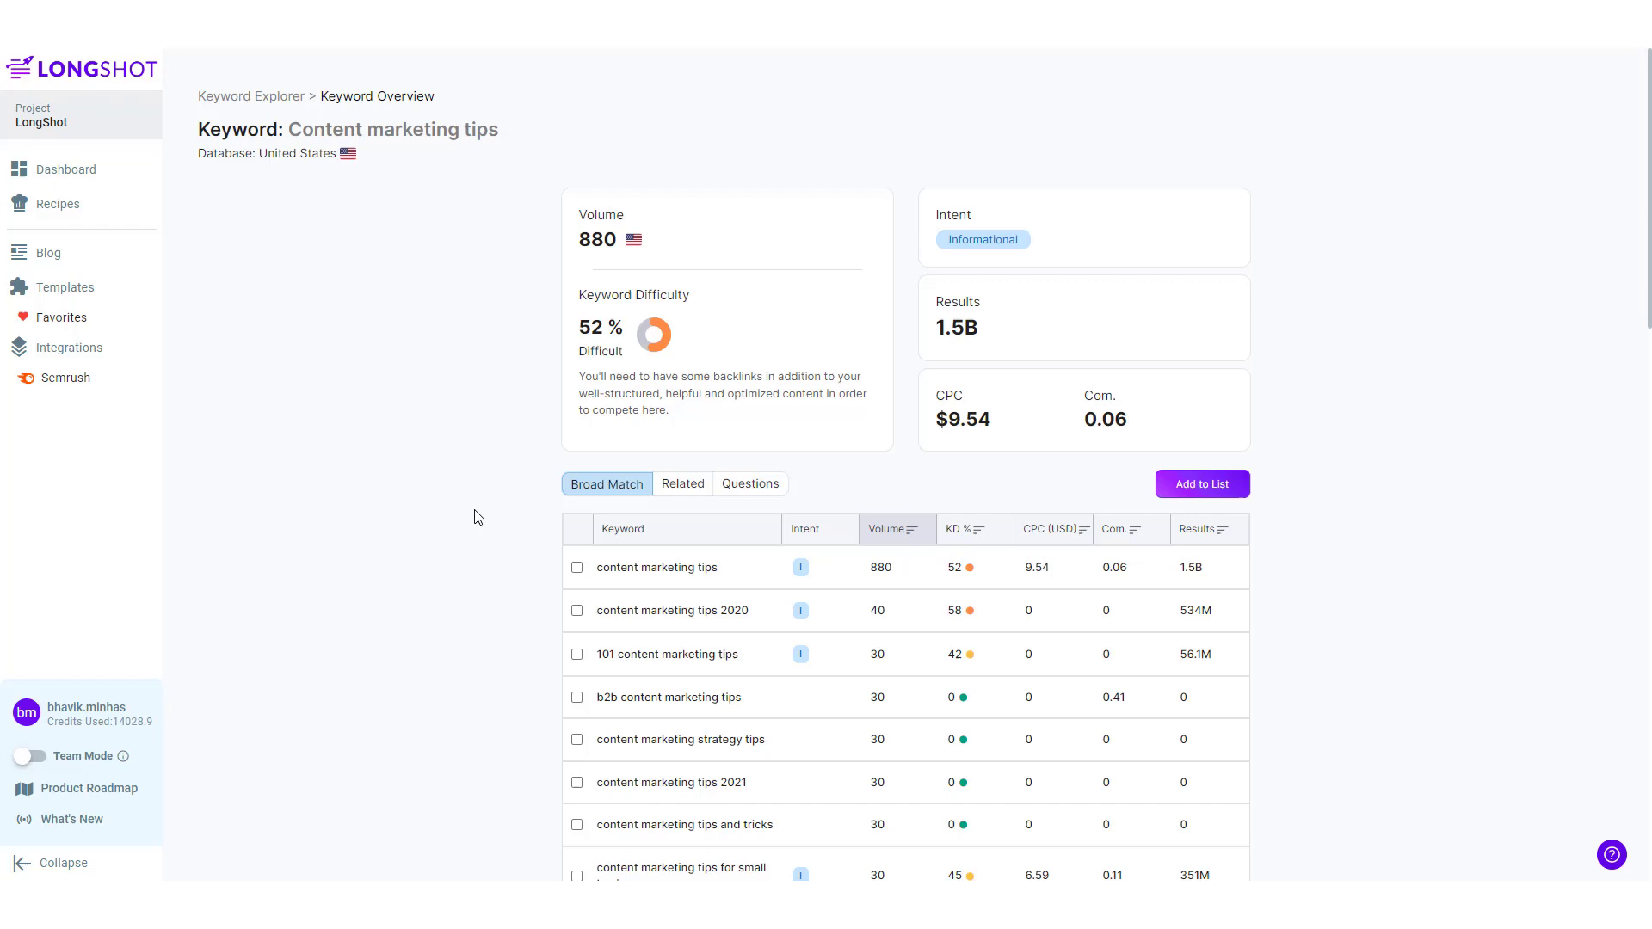
scroll(478, 517, down, 3)
scroll(478, 517, down, 6)
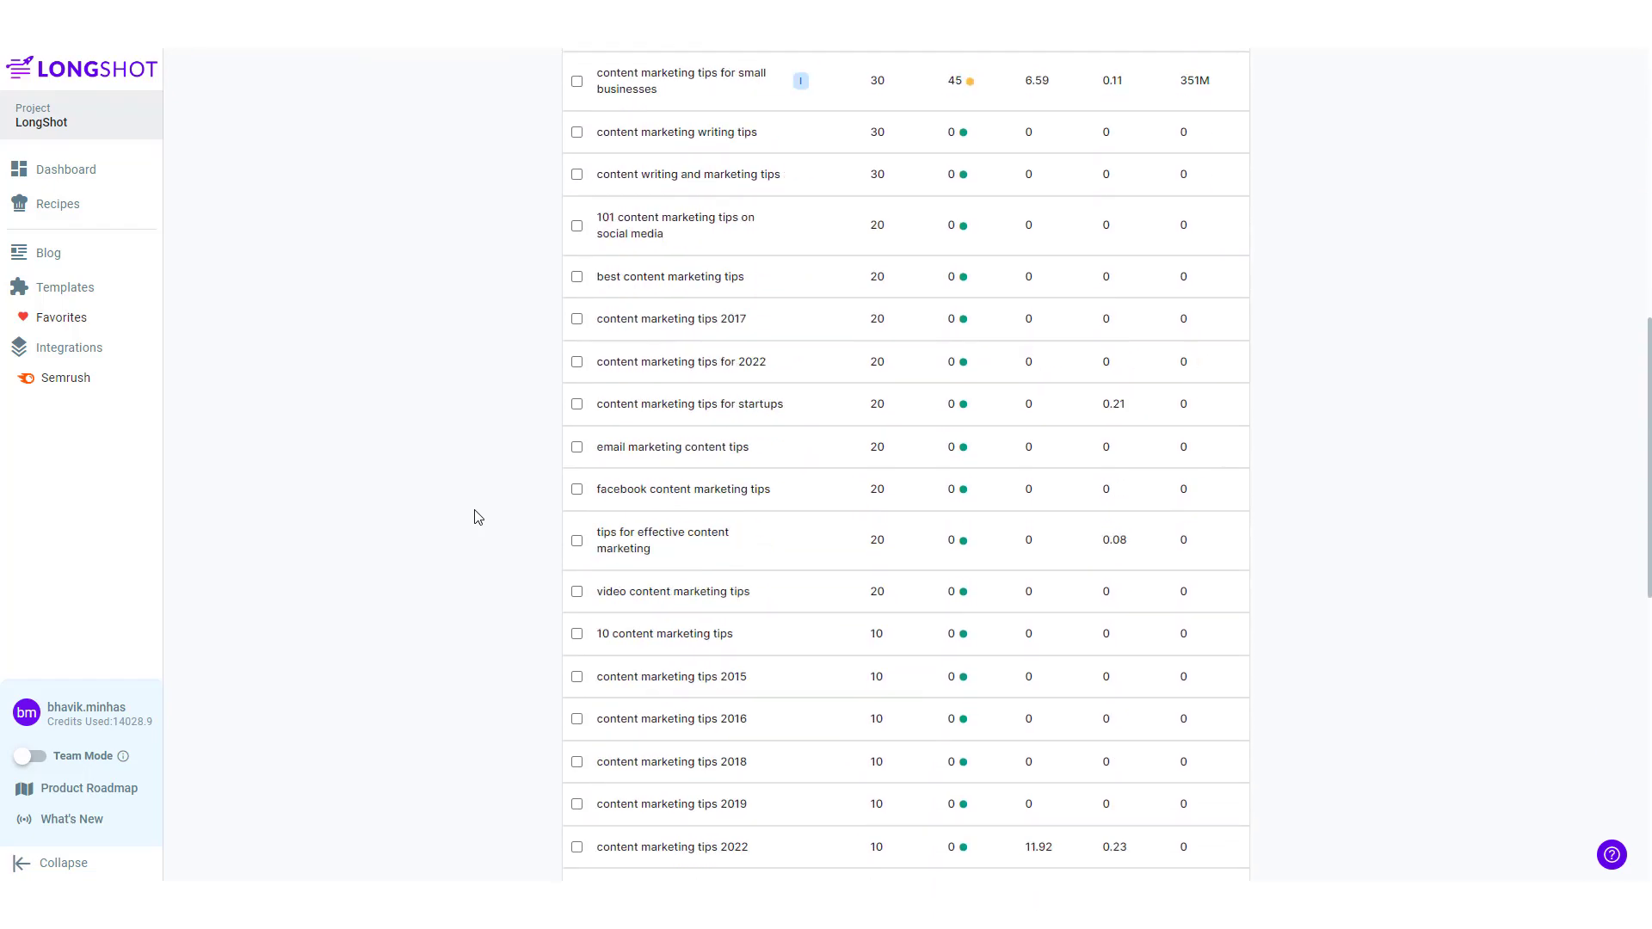
scroll(478, 518, down, 6)
scroll(545, 494, up, 15)
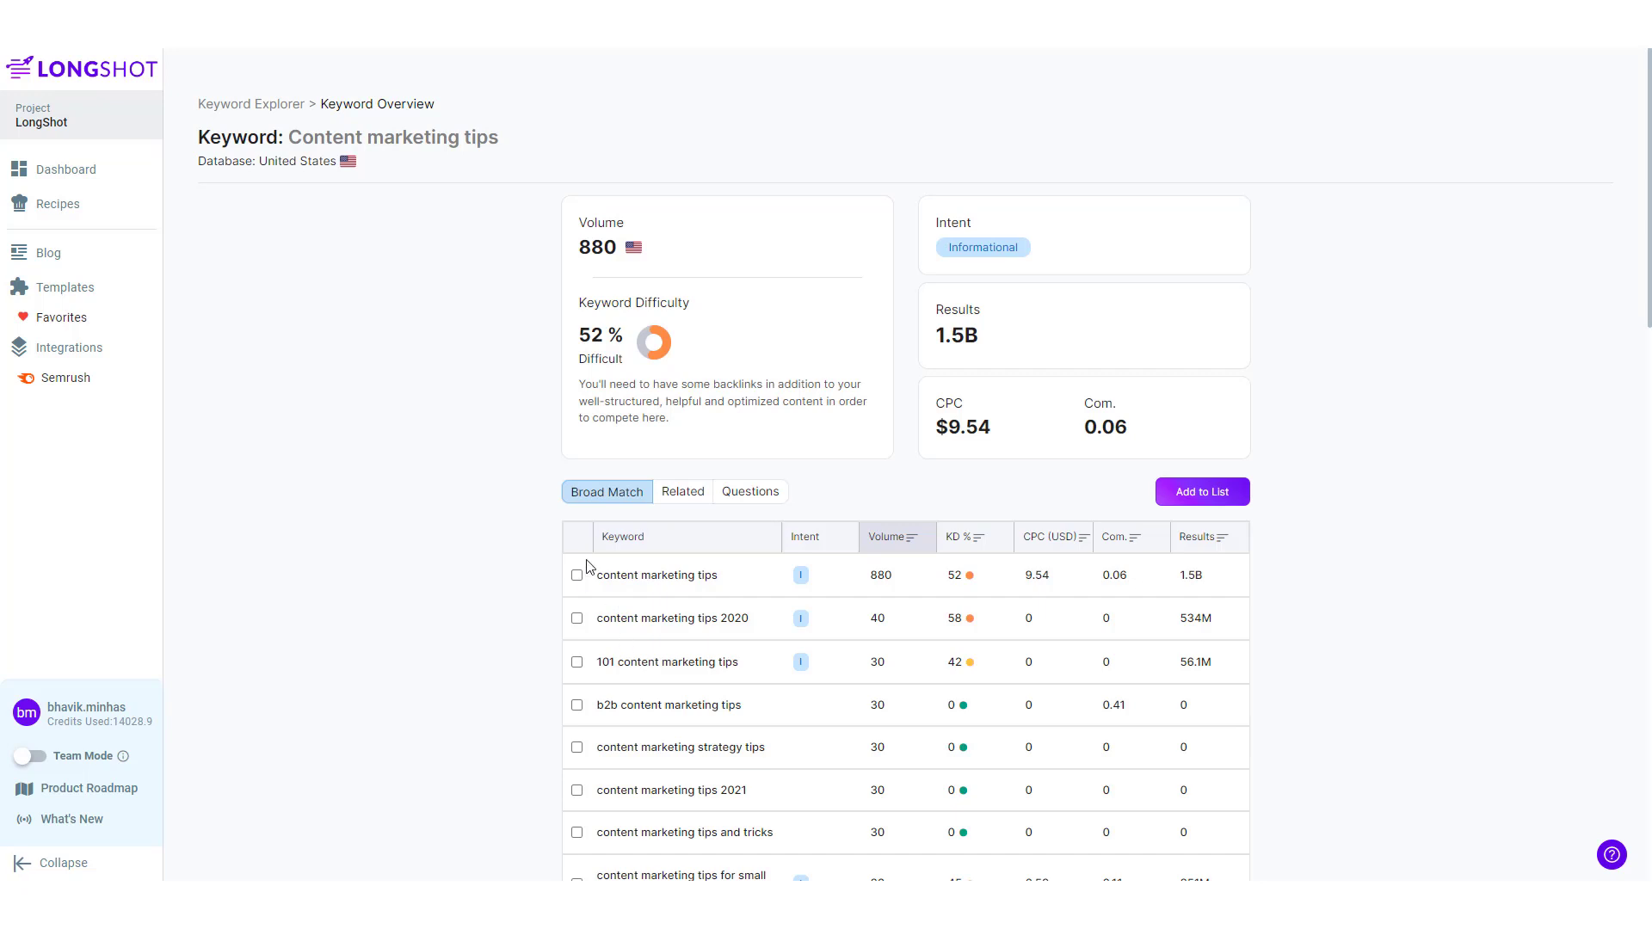
- Tick content marketing tips, b2b content marketing tips, and content marketing tips and tricks in Broad Match
click(576, 574)
scroll(576, 710, down, 1)
click(577, 593)
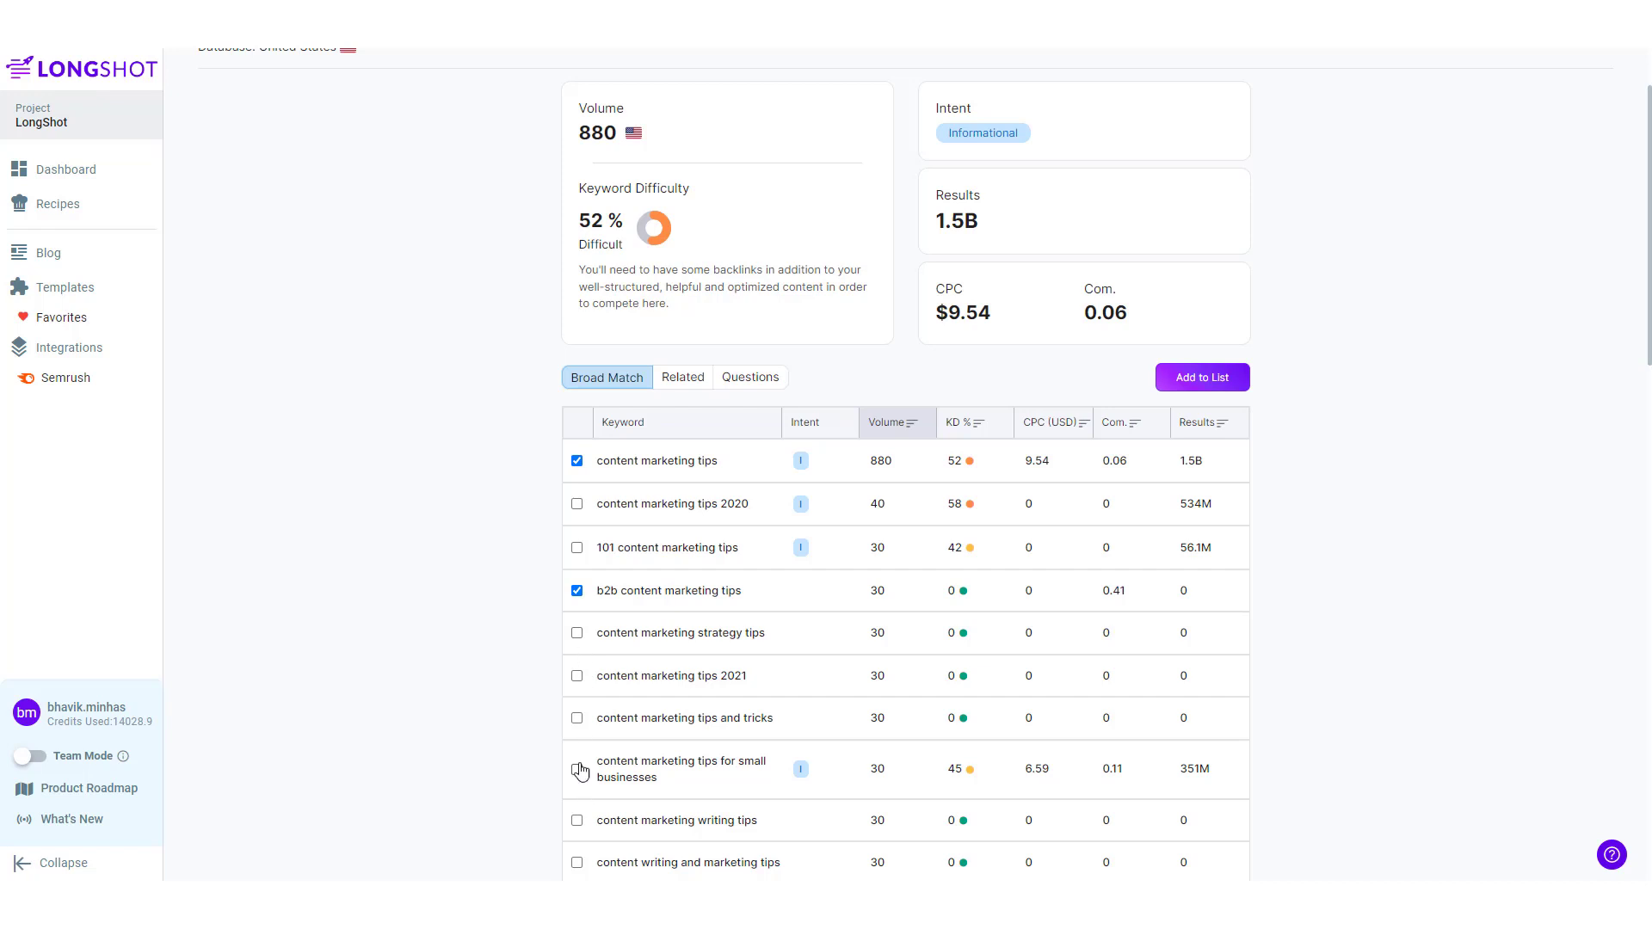
click(577, 719)
scroll(579, 774, down, 1)
scroll(651, 588, up, 2)
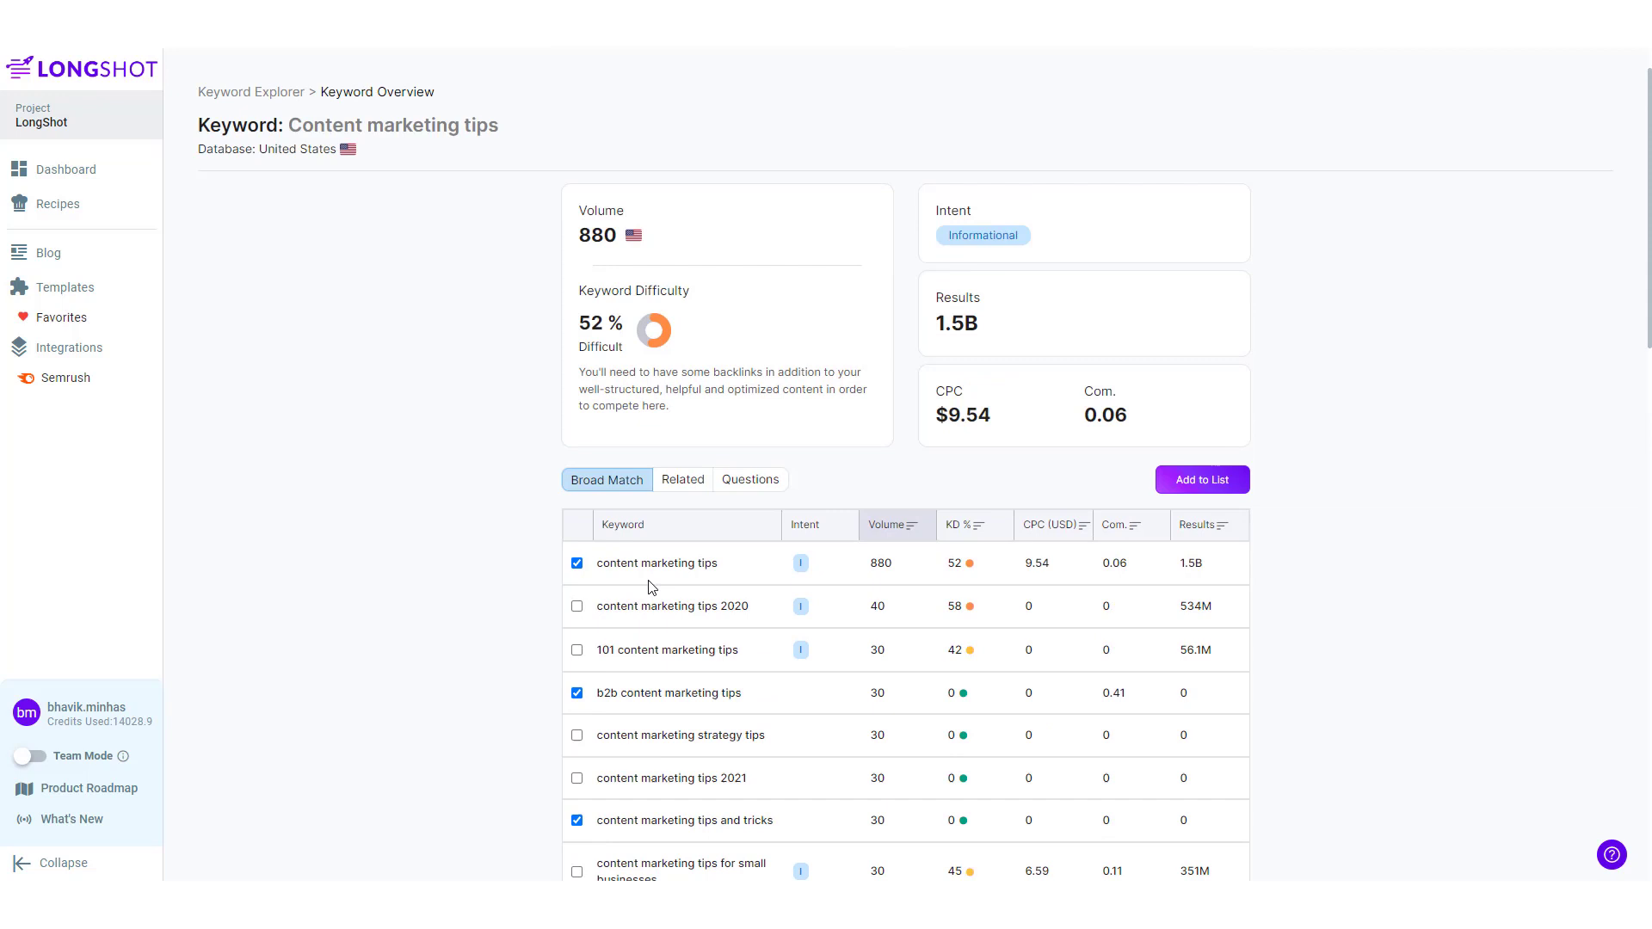
- Add the checked keywords, including content marketing and content strategy, to the list from the Related tab
click(685, 497)
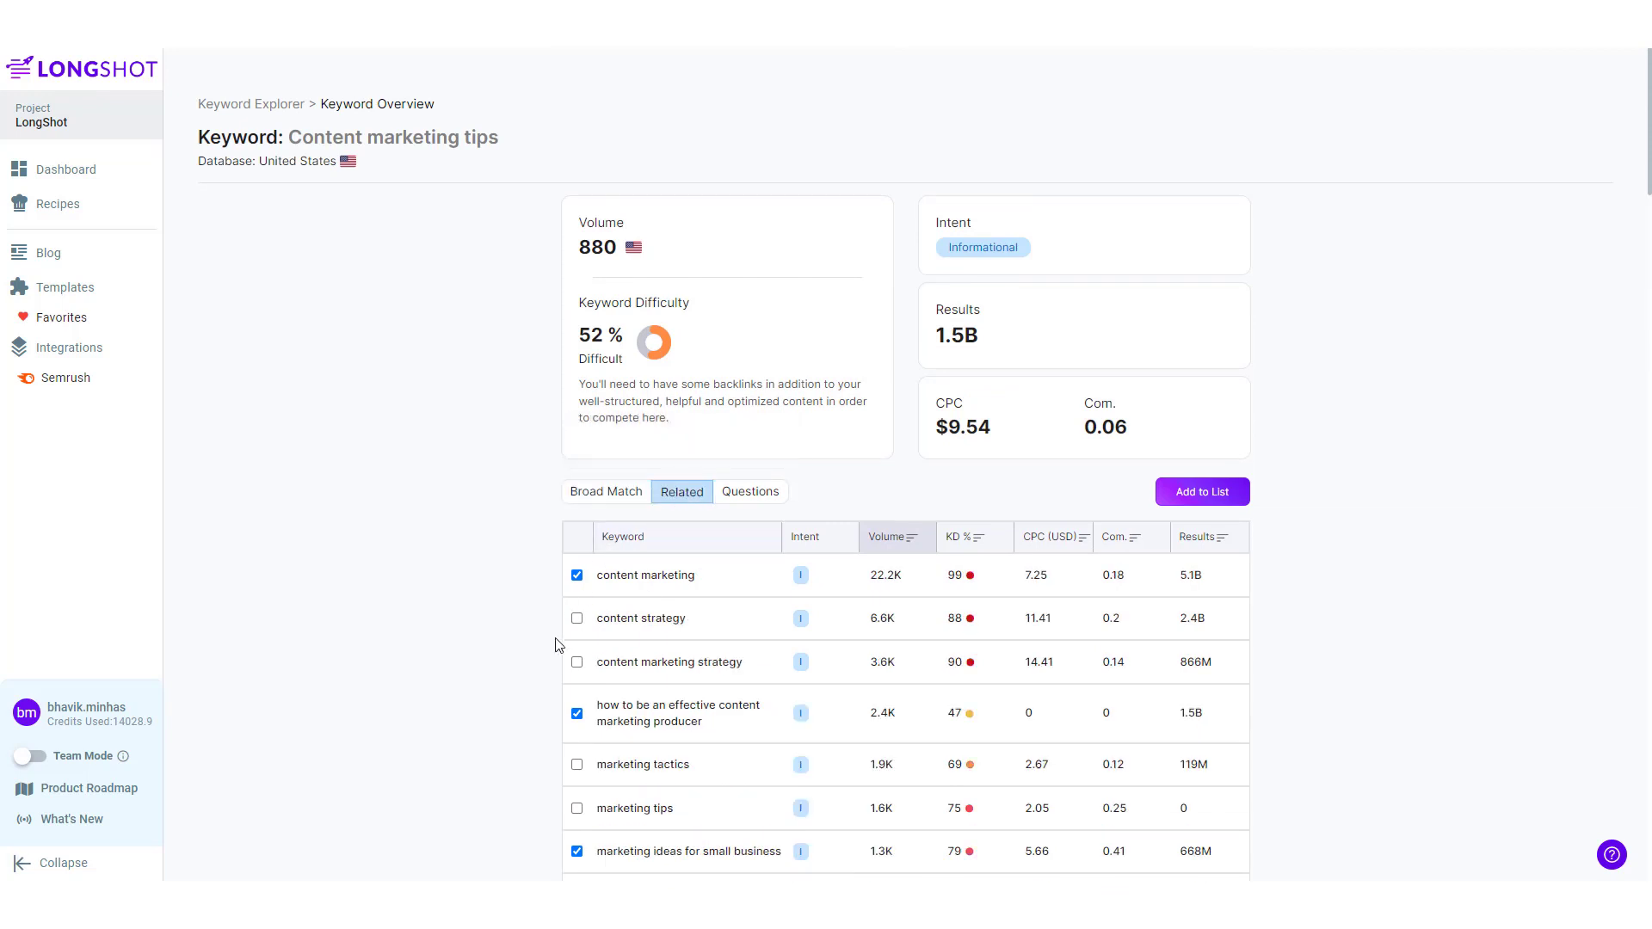
scroll(564, 654, down, 2)
scroll(637, 663, down, 1)
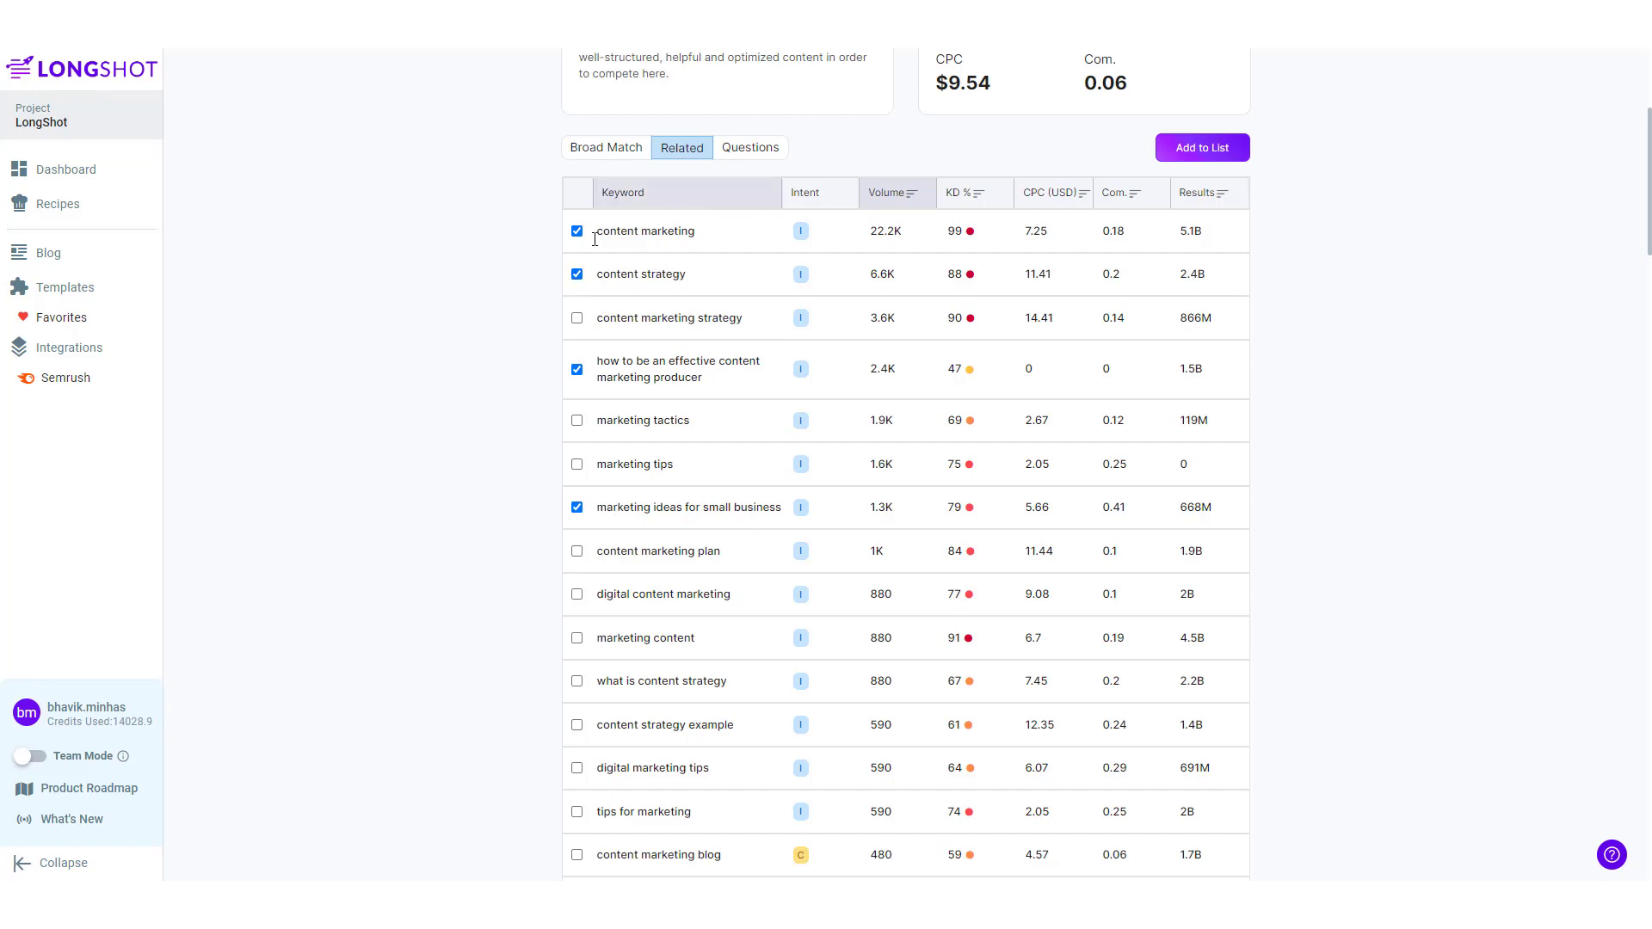
scroll(508, 679, up, 2)
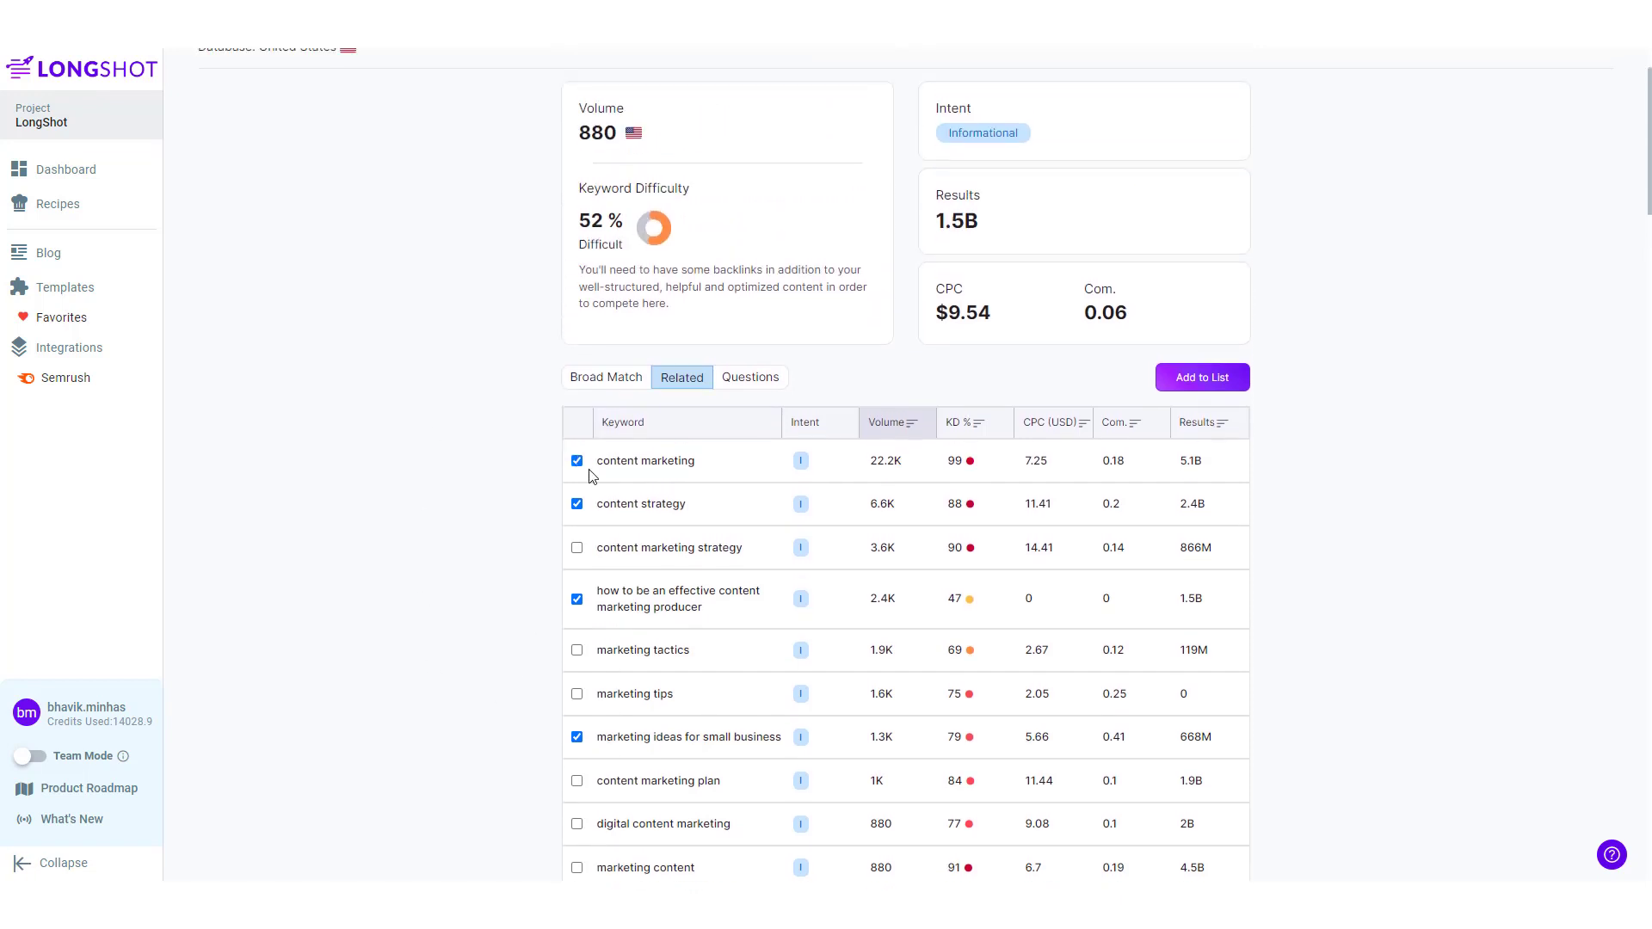
click(1213, 384)
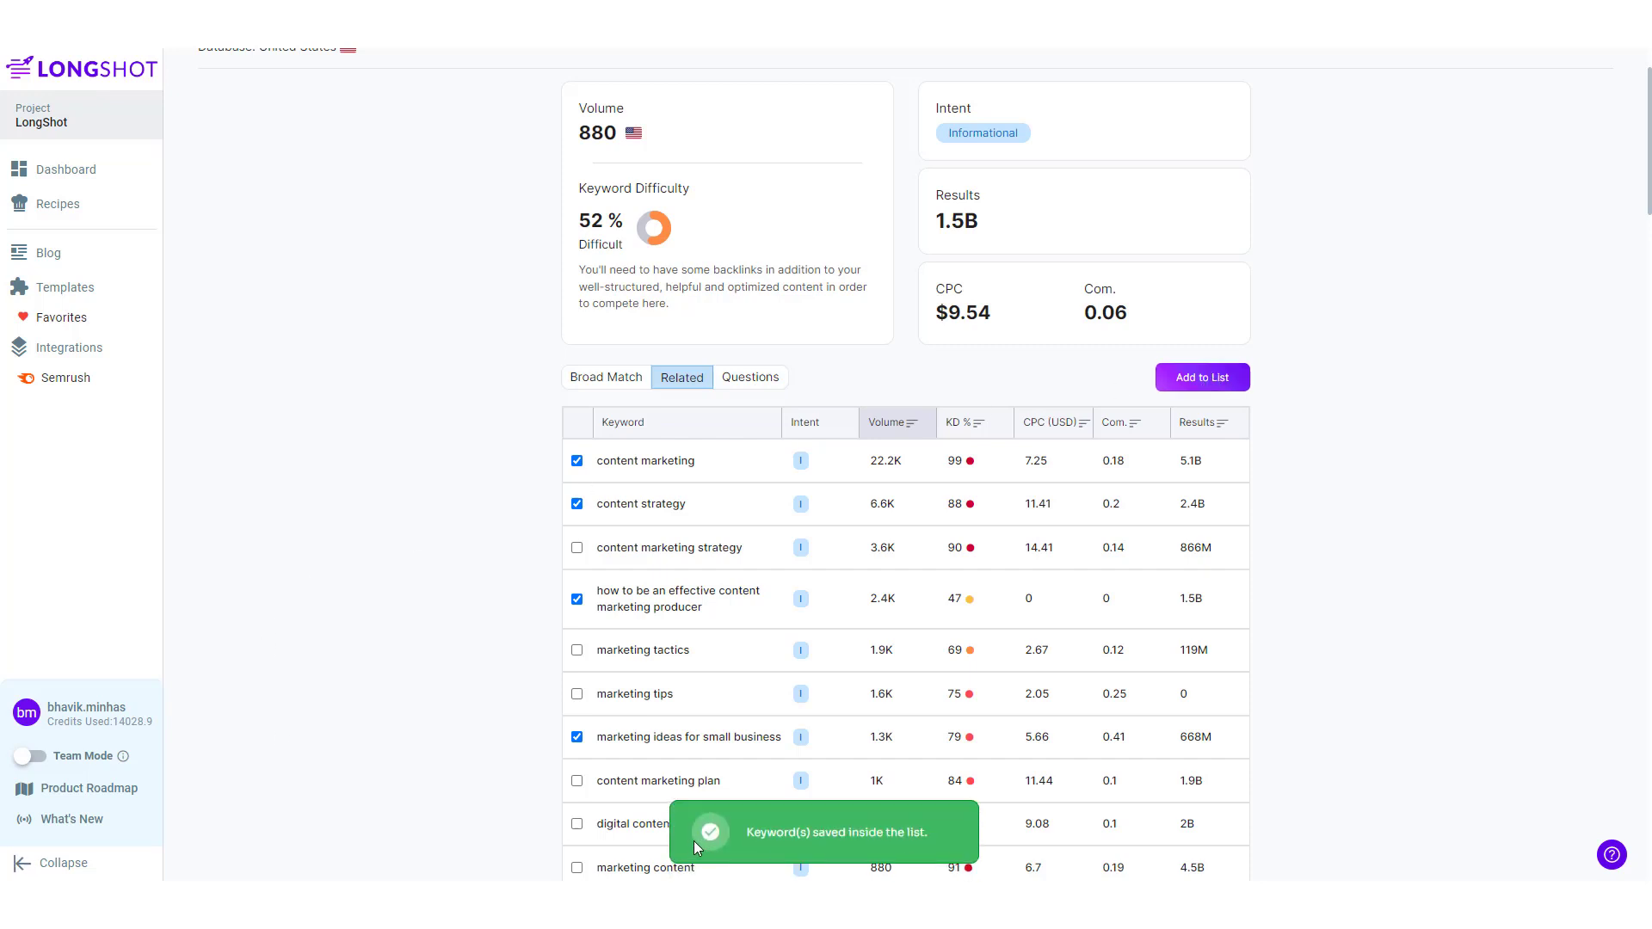
scroll(351, 525, up, 1)
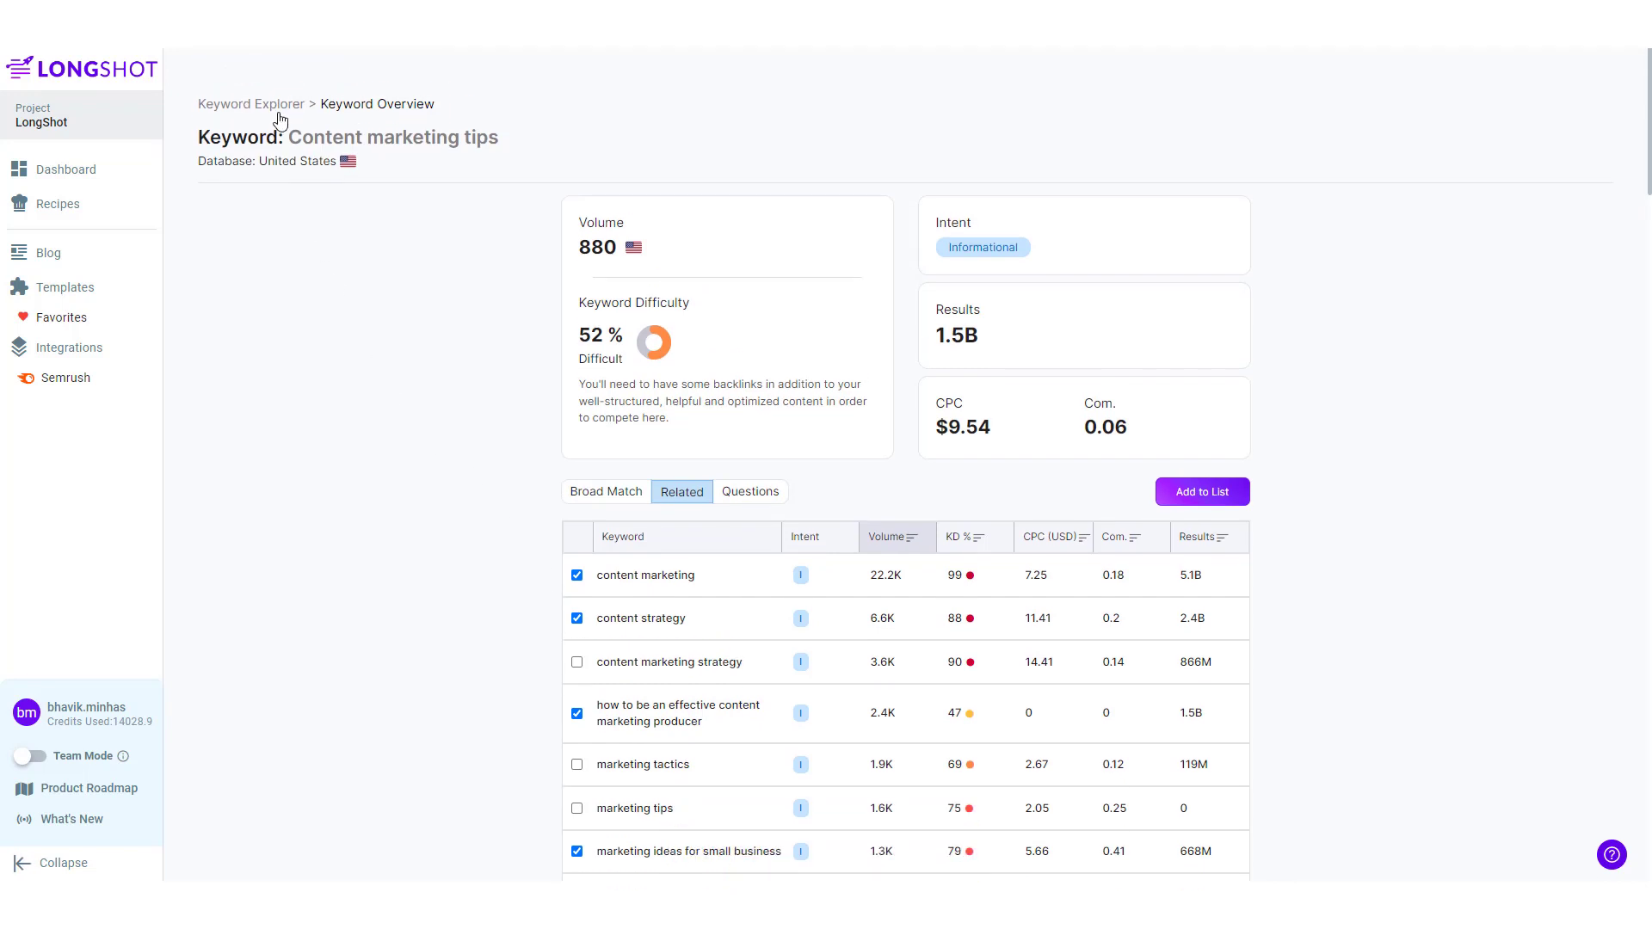
click(278, 107)
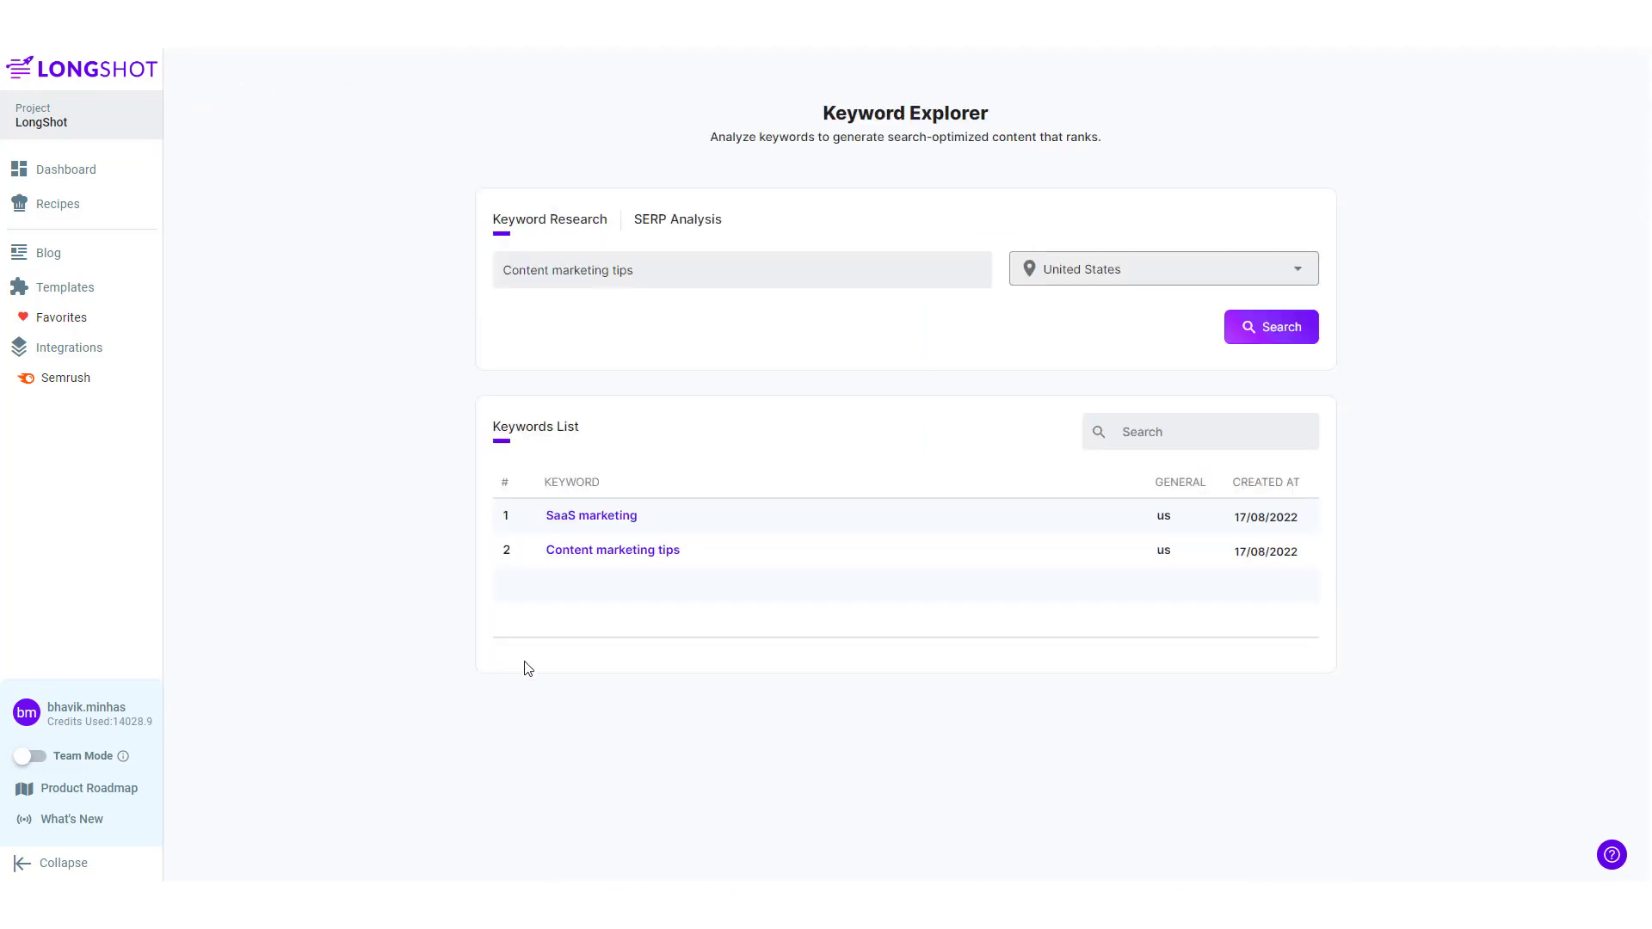
click(628, 555)
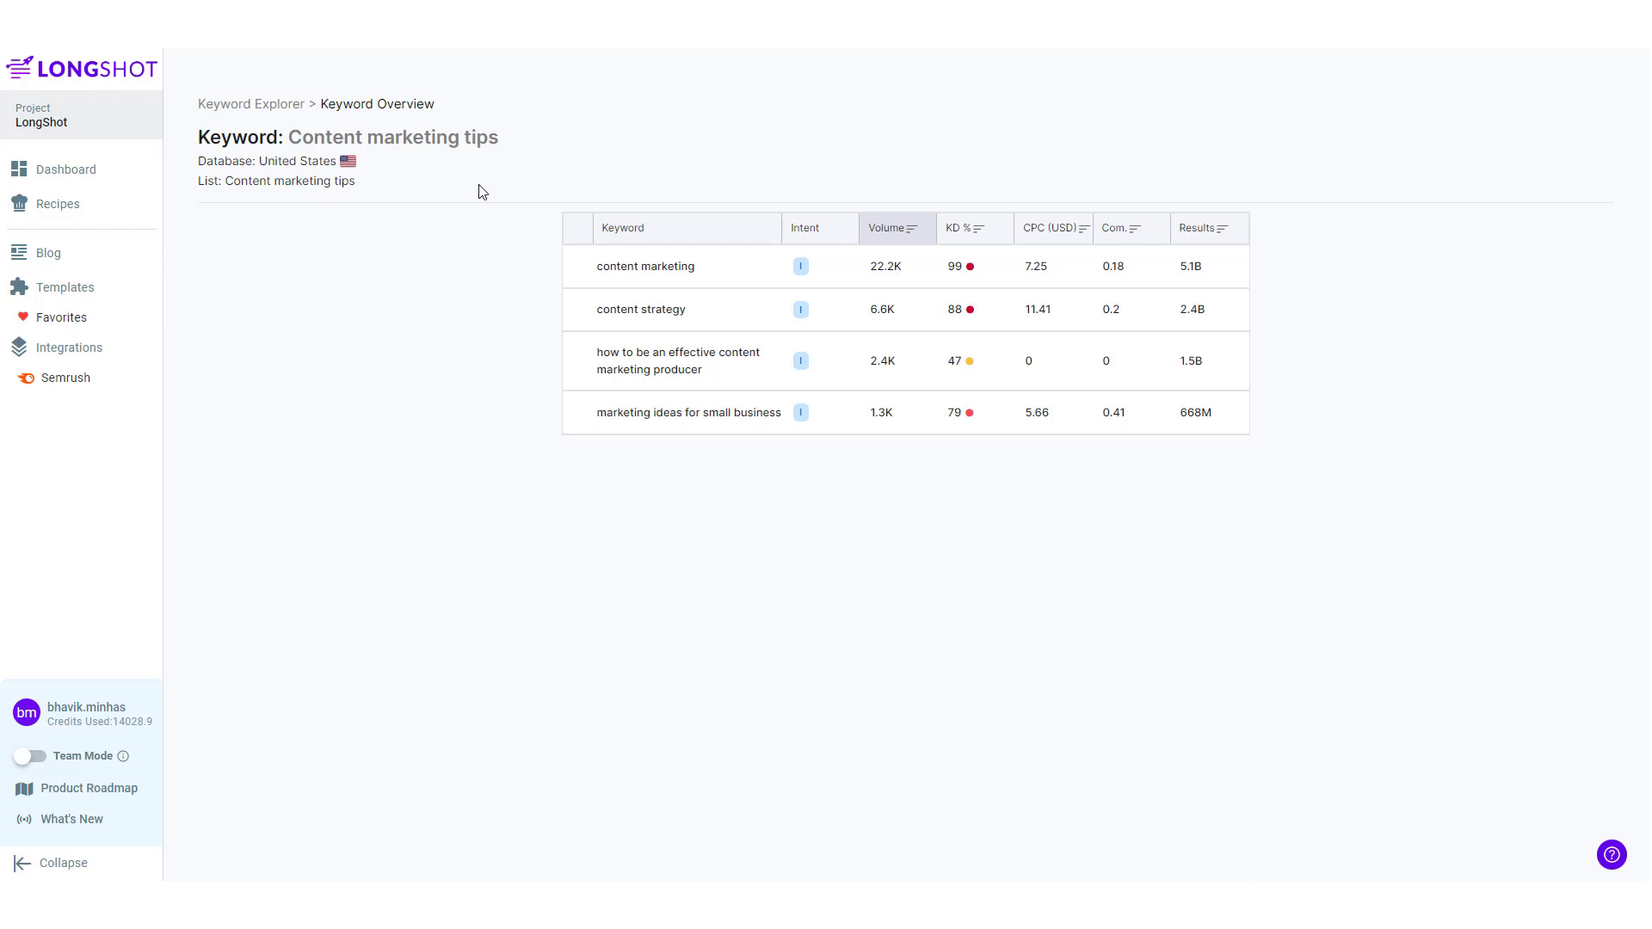
click(251, 105)
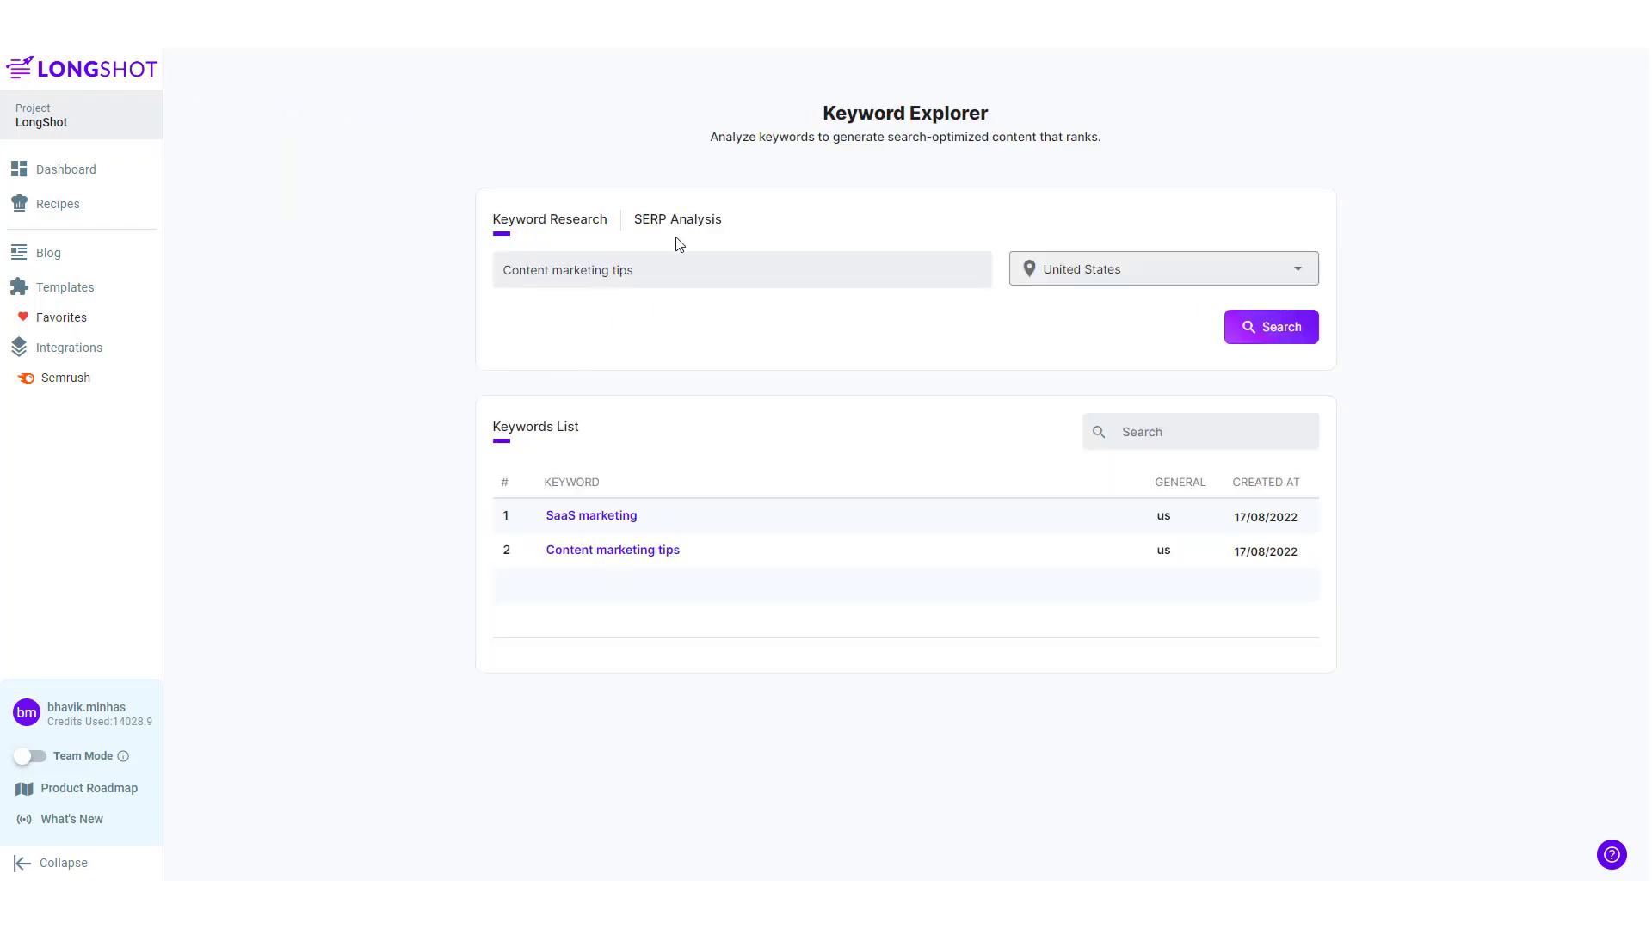
triple_click(606, 275)
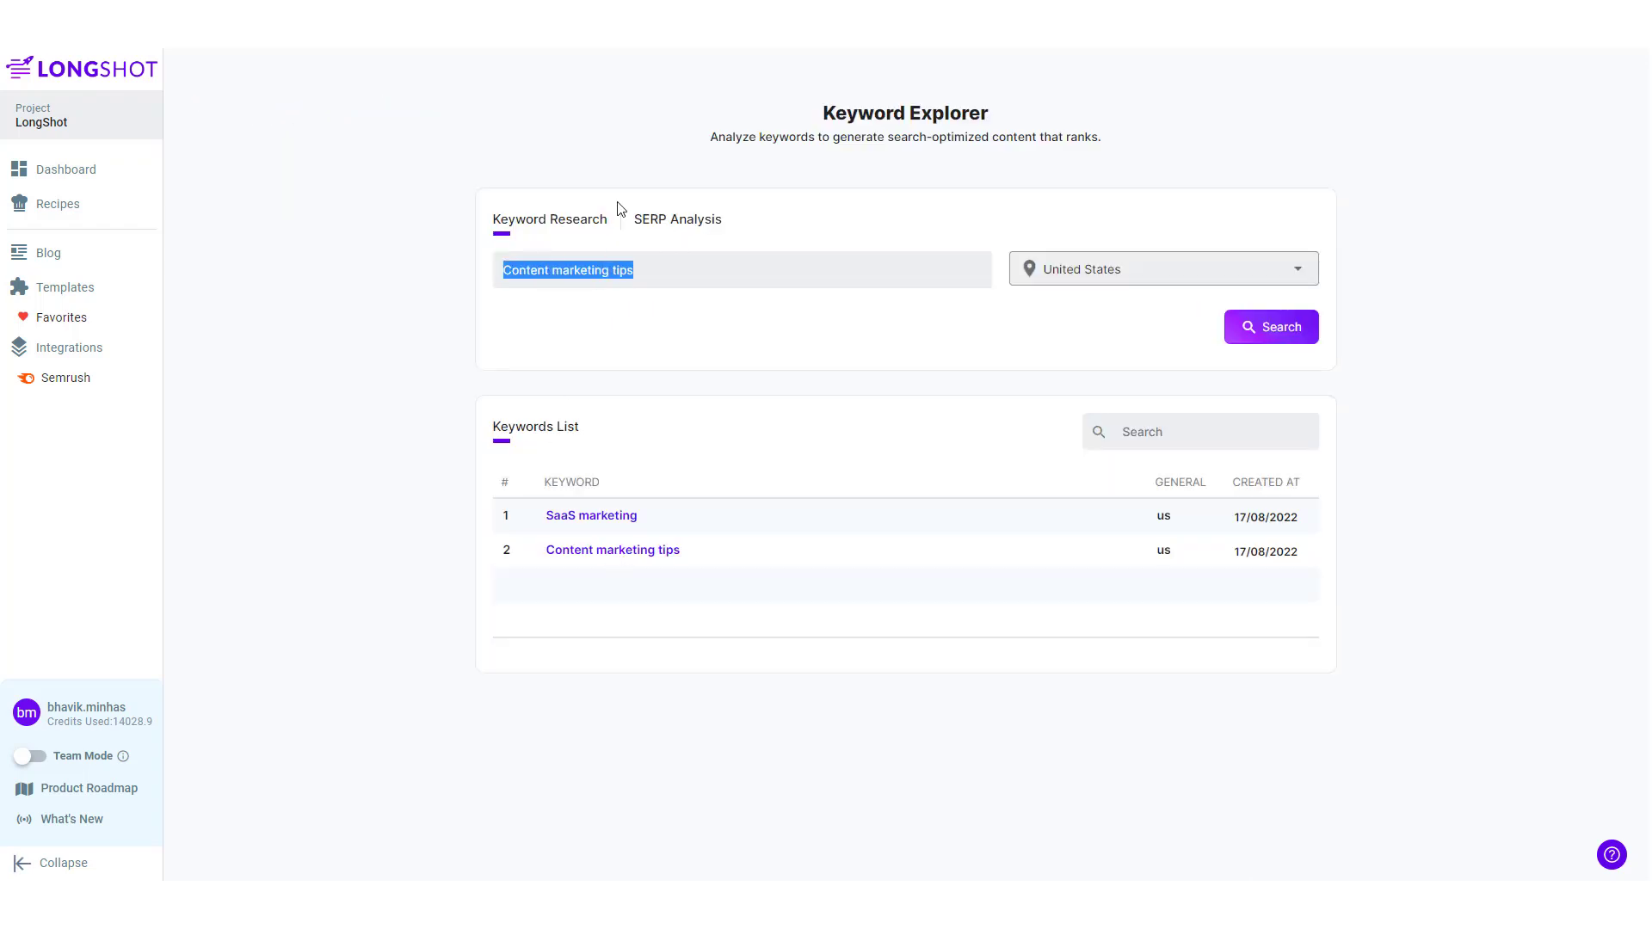
- Run a SERP Analysis for 'Content marketing tips' and review the ranking URLs' backlink metrics
click(647, 234)
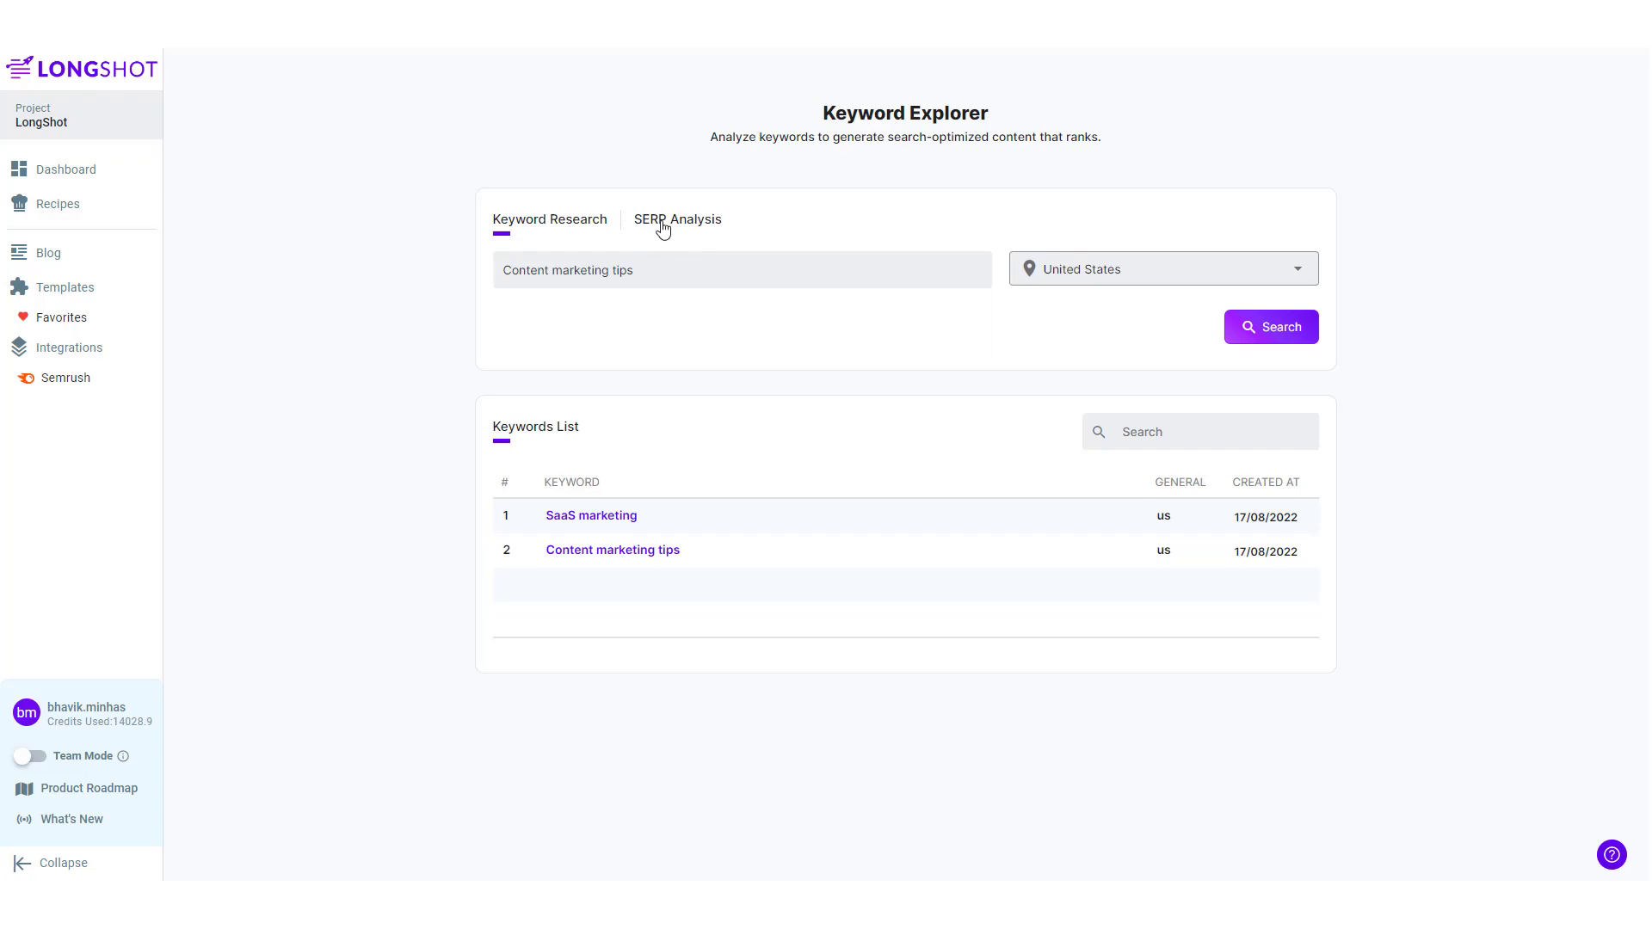
click(662, 225)
click(1244, 339)
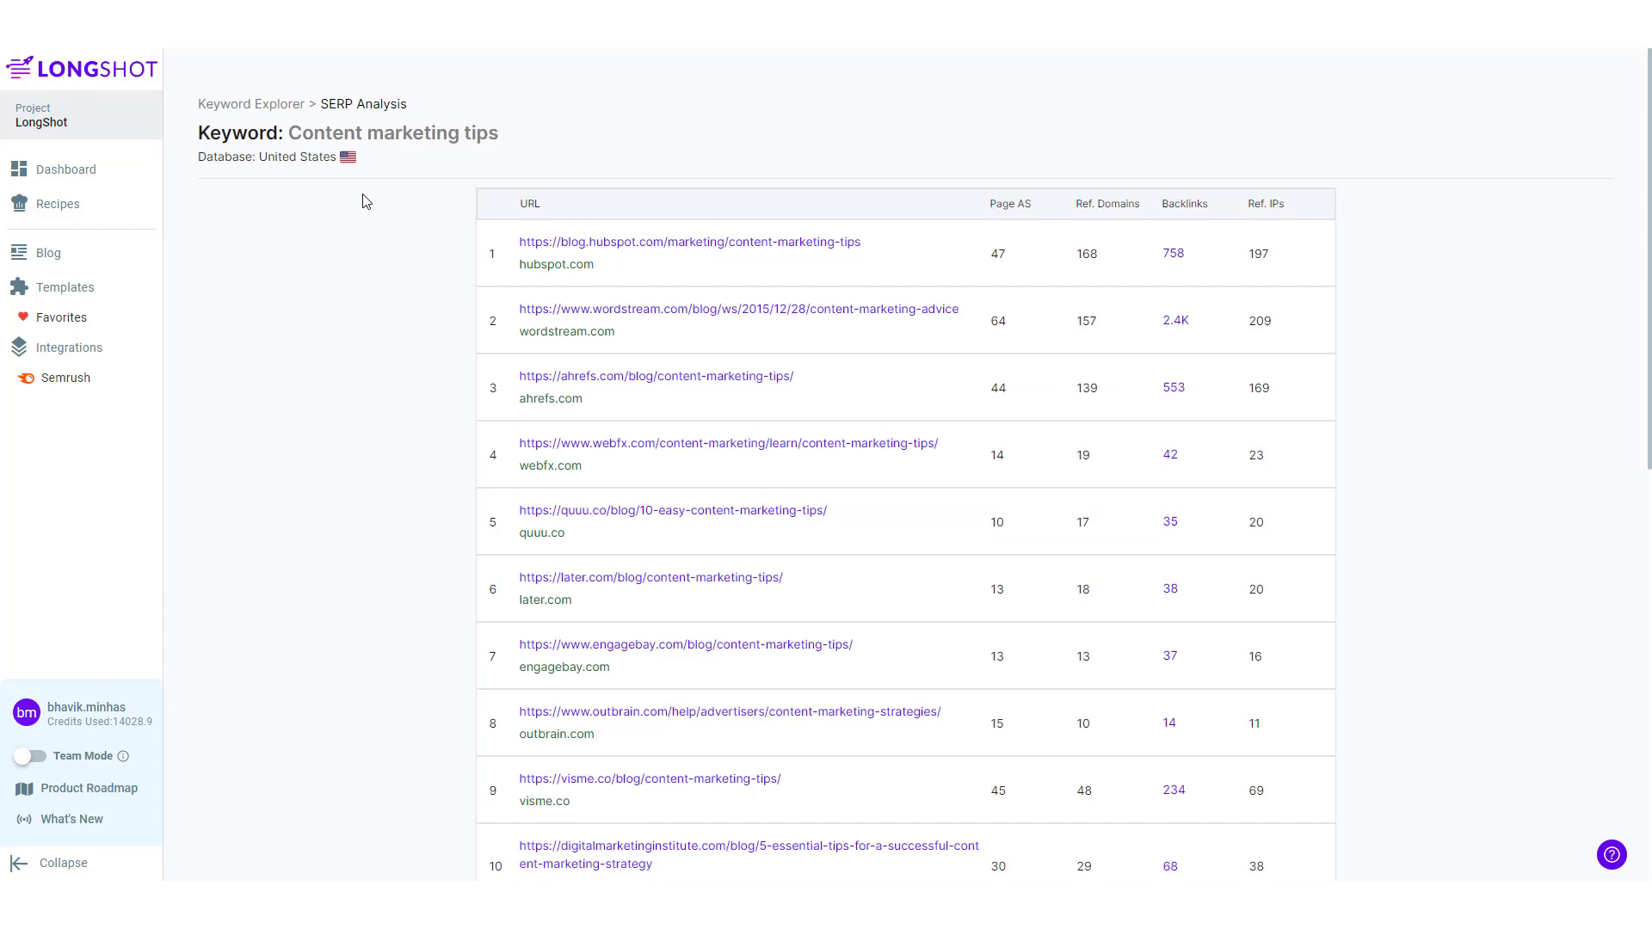
scroll(417, 267, down, 10)
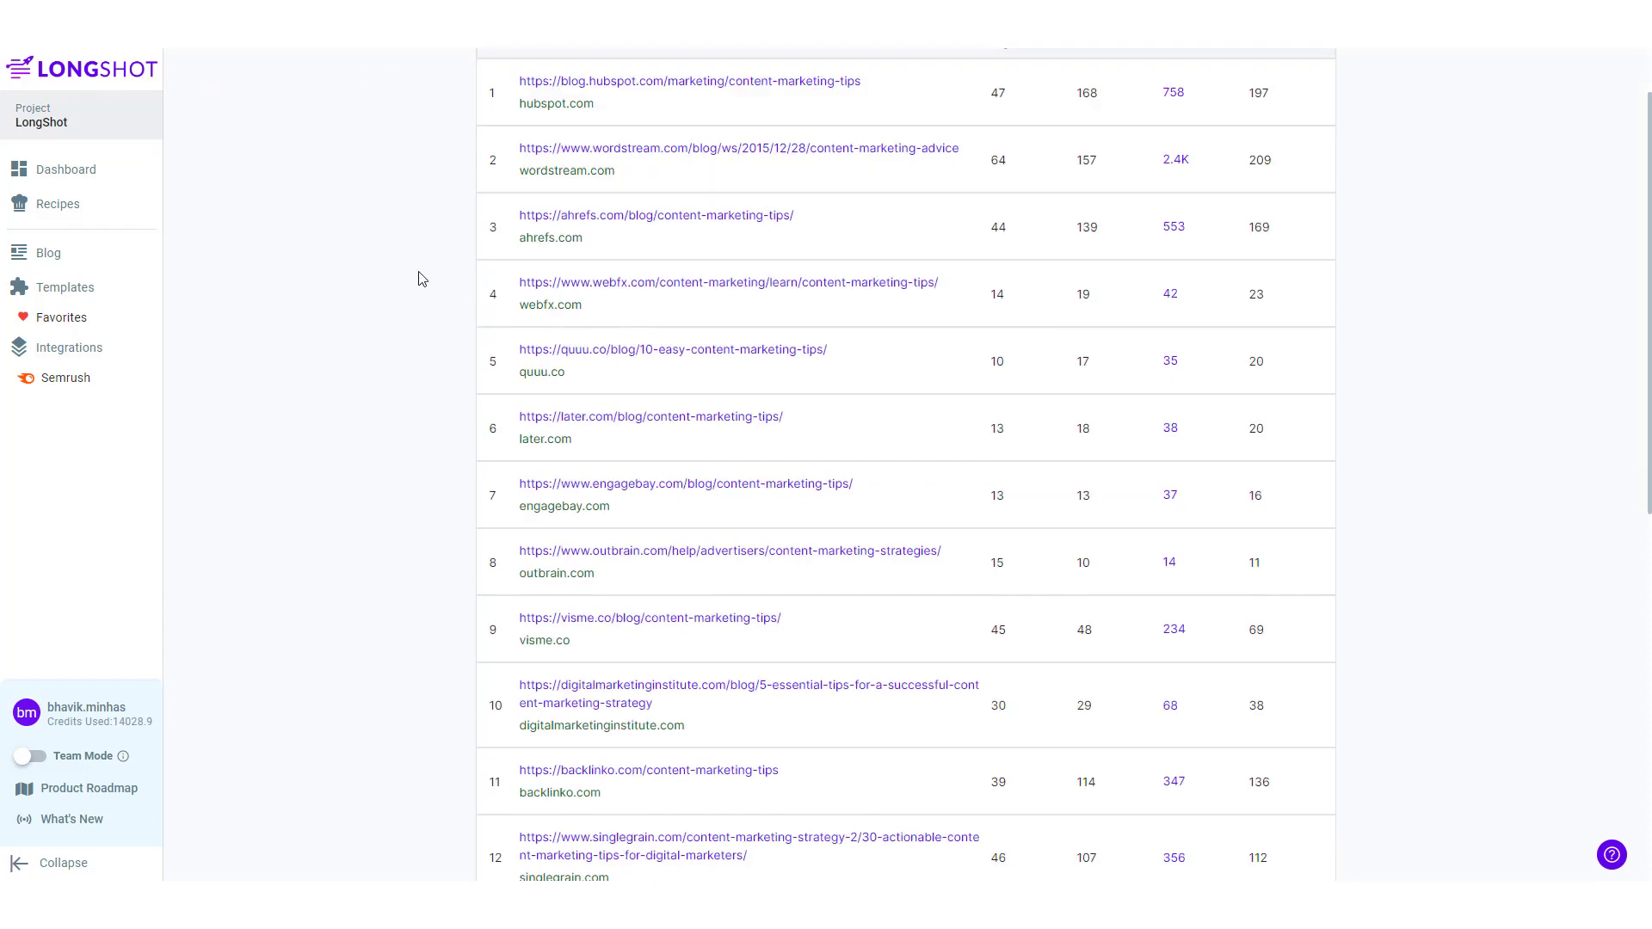
scroll(423, 286, up, 10)
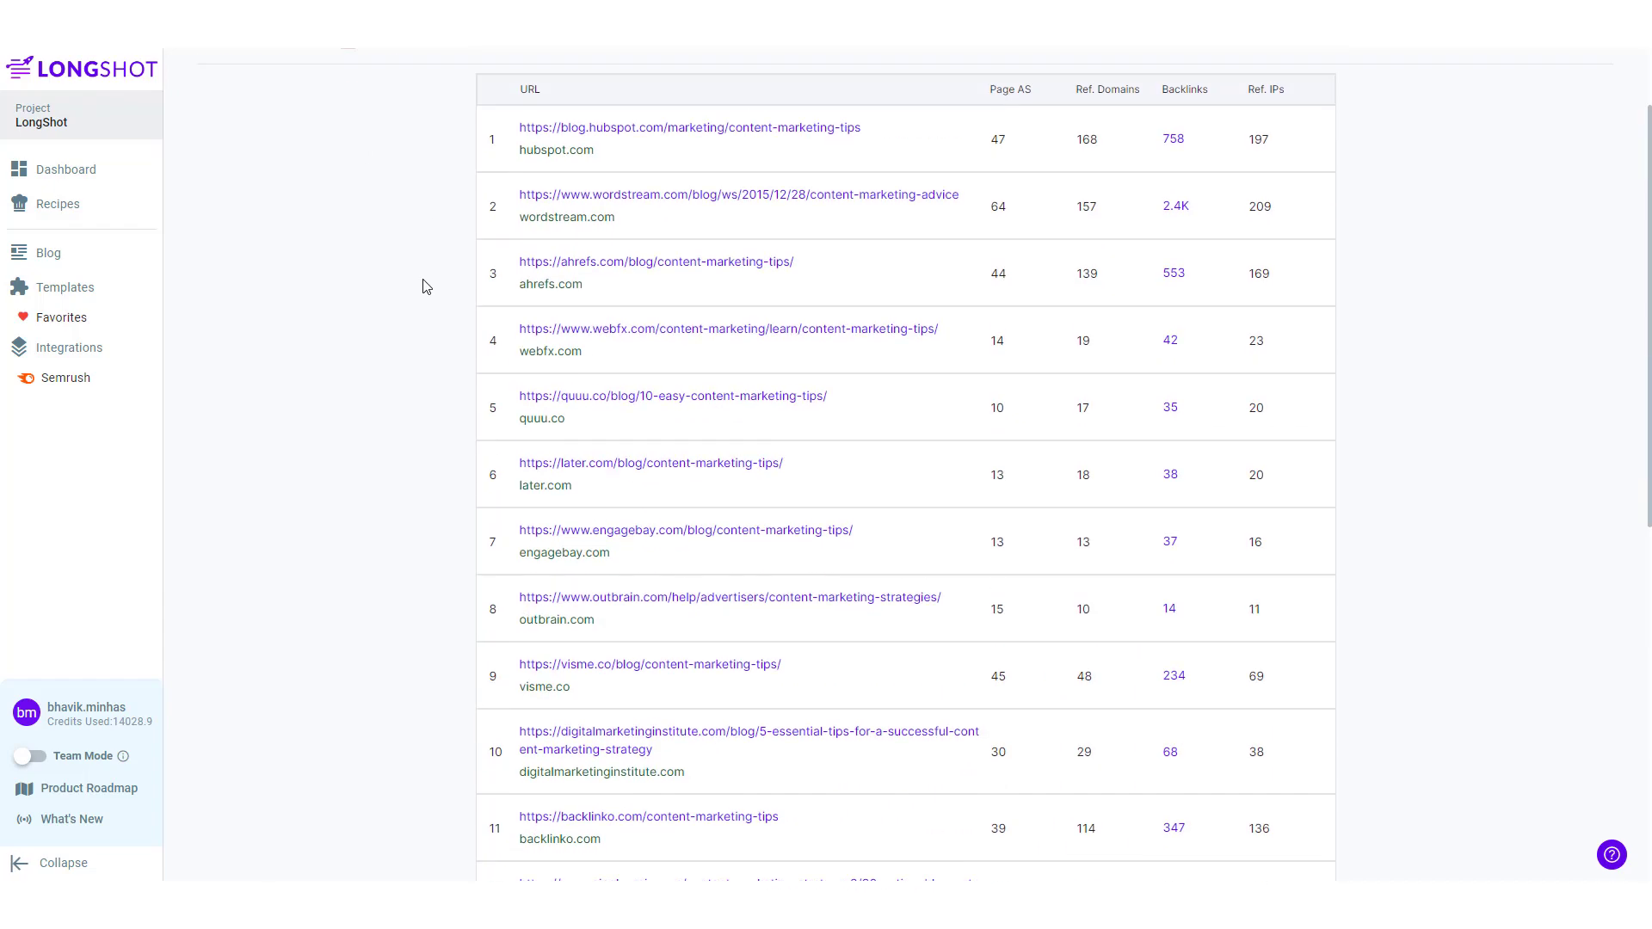
drag(296, 129, 545, 141)
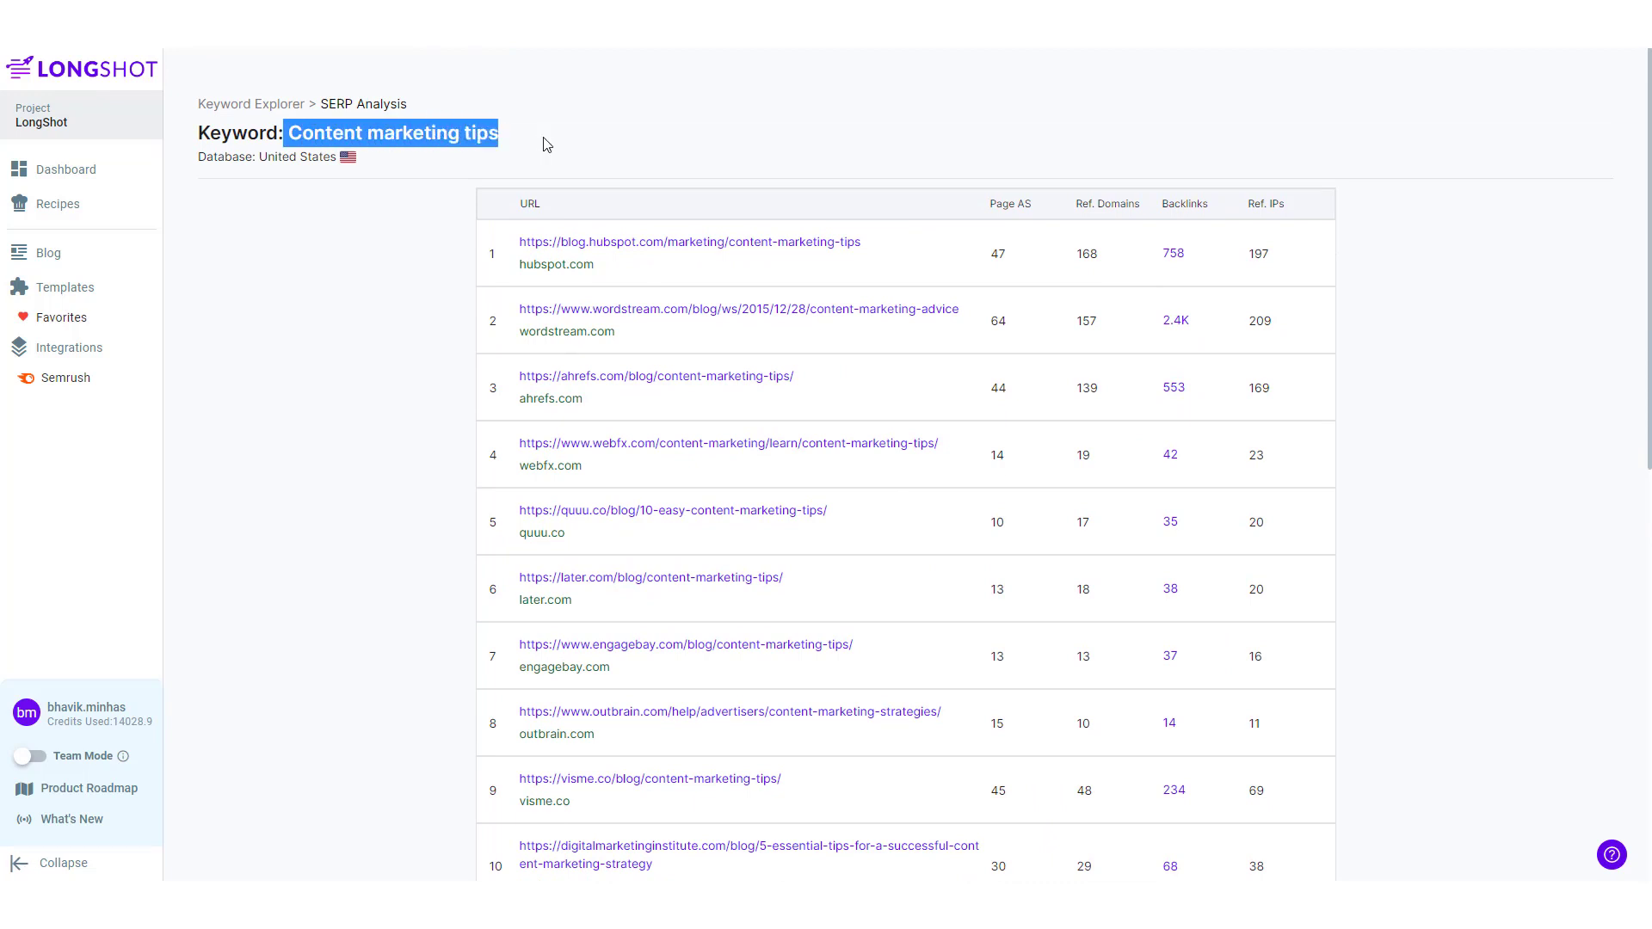
click(557, 167)
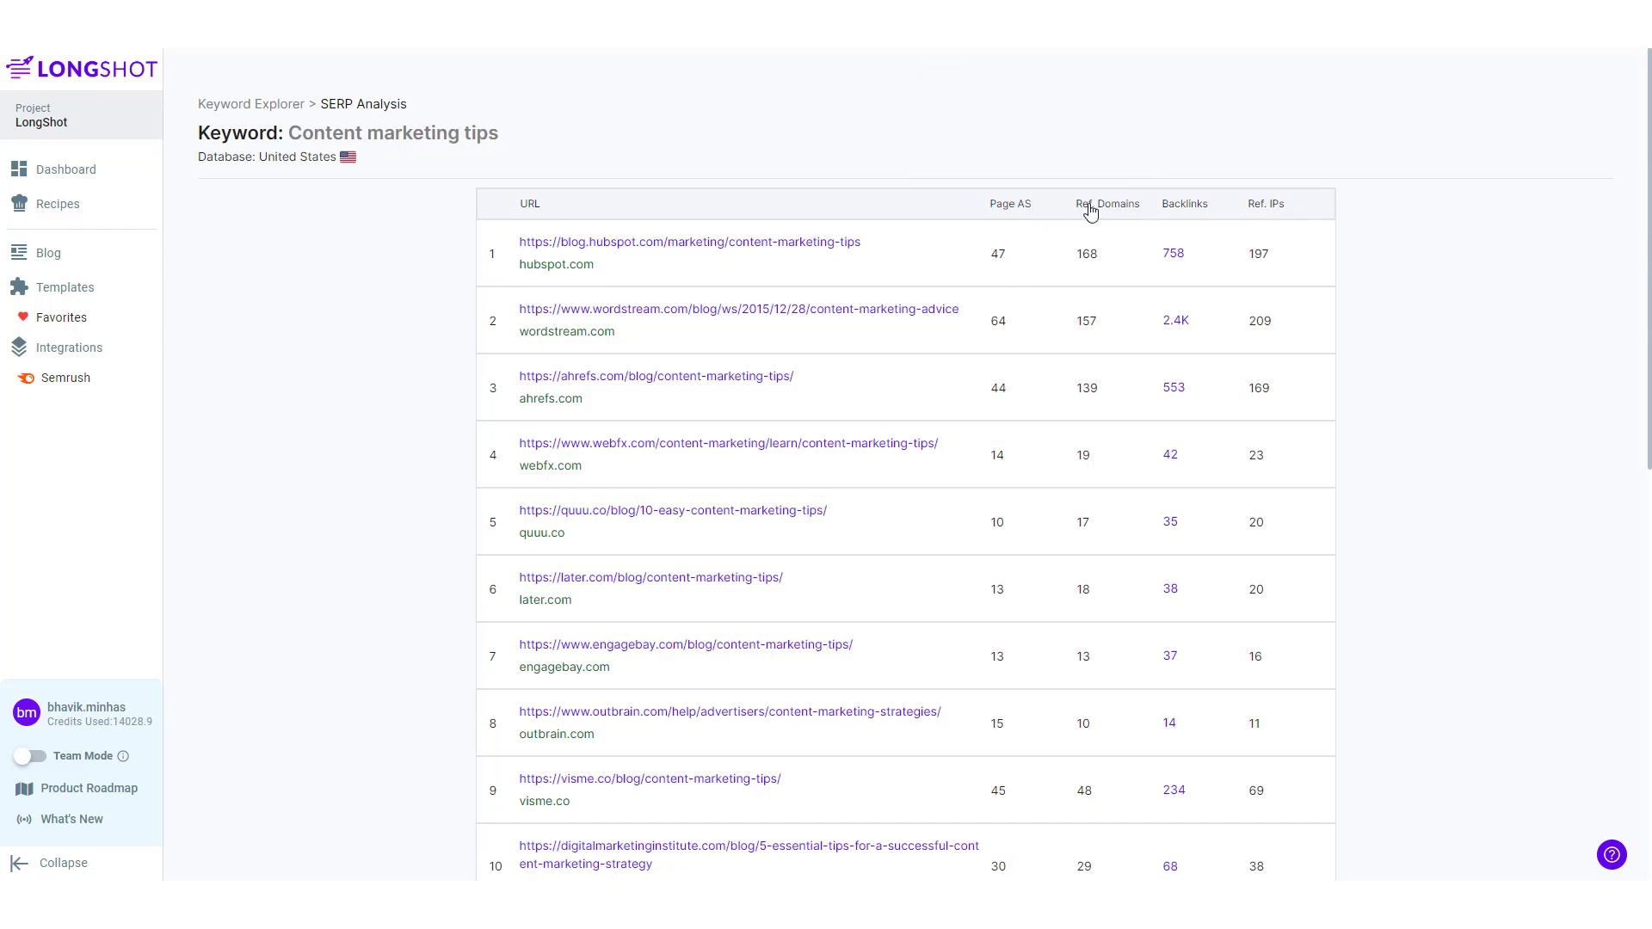
mouse_move(1297, 212)
- Open the quuu.co result's backlinks report: 35 backlinks, 17 referring domains, 20 referring IPs
click(1172, 523)
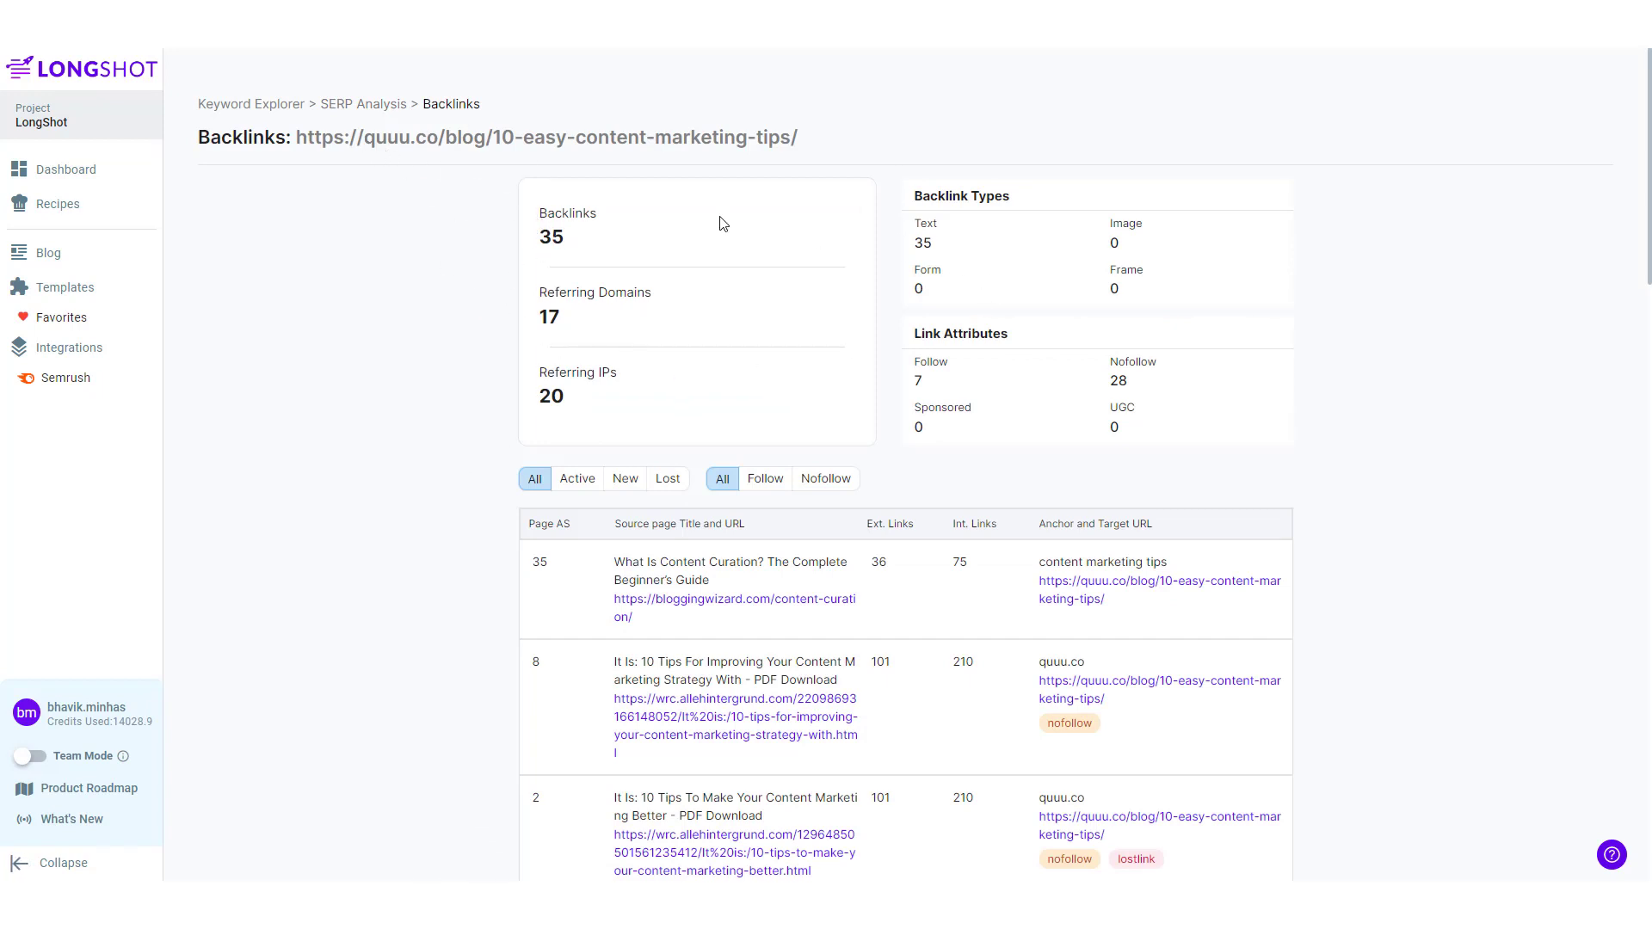
scroll(453, 380, down, 1)
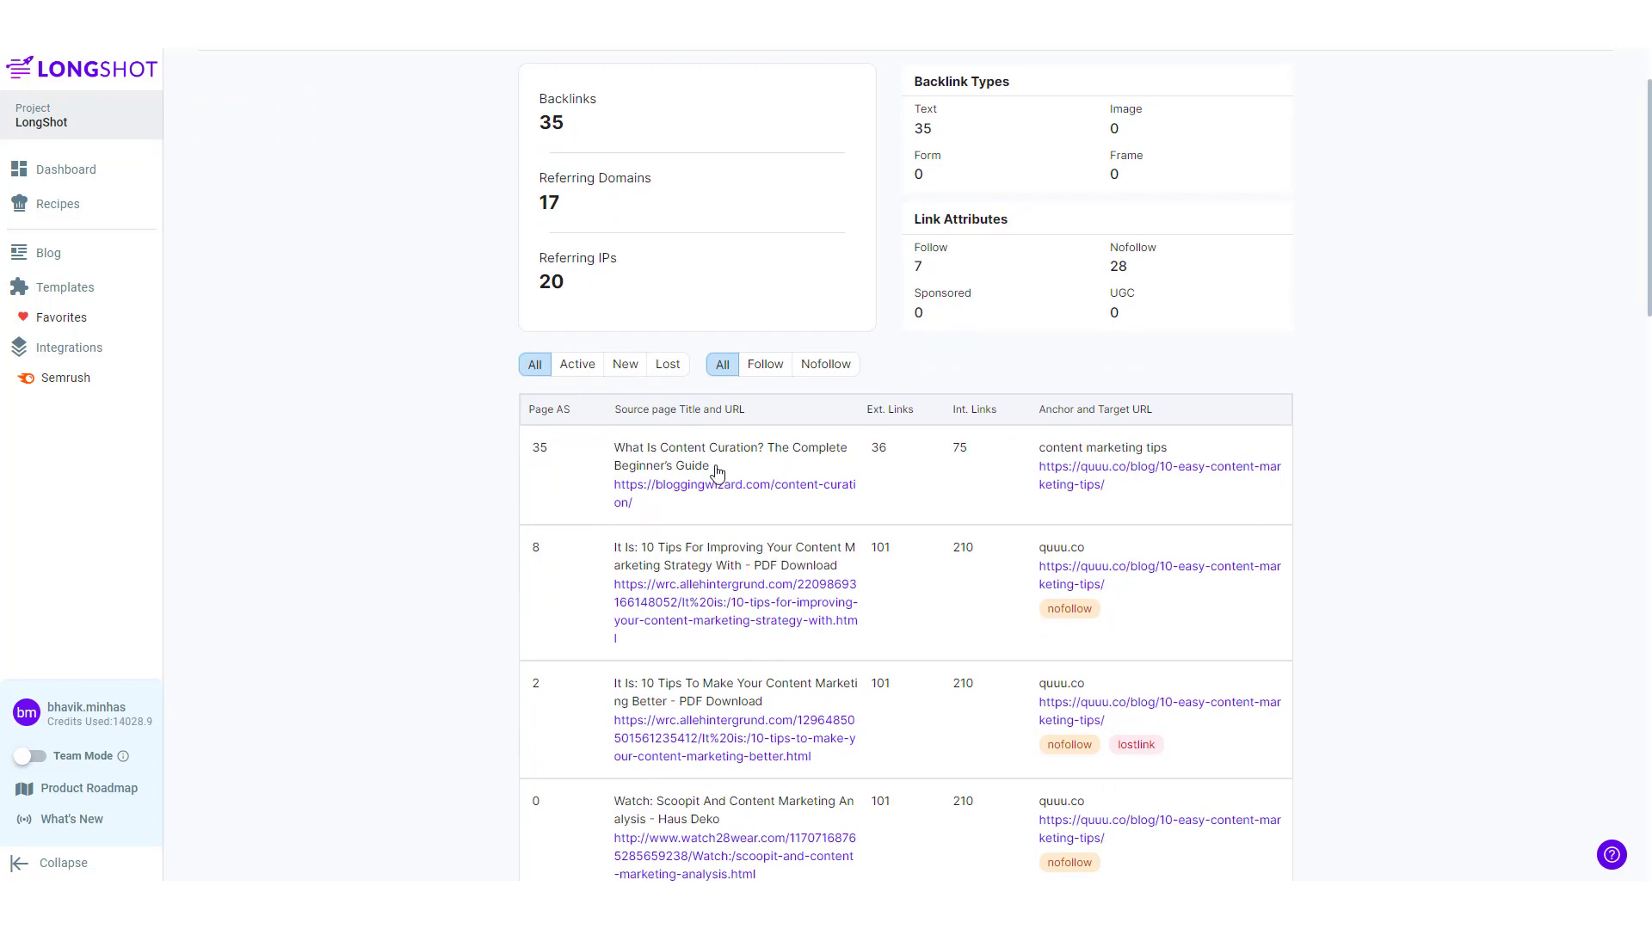
scroll(592, 471, down, 1)
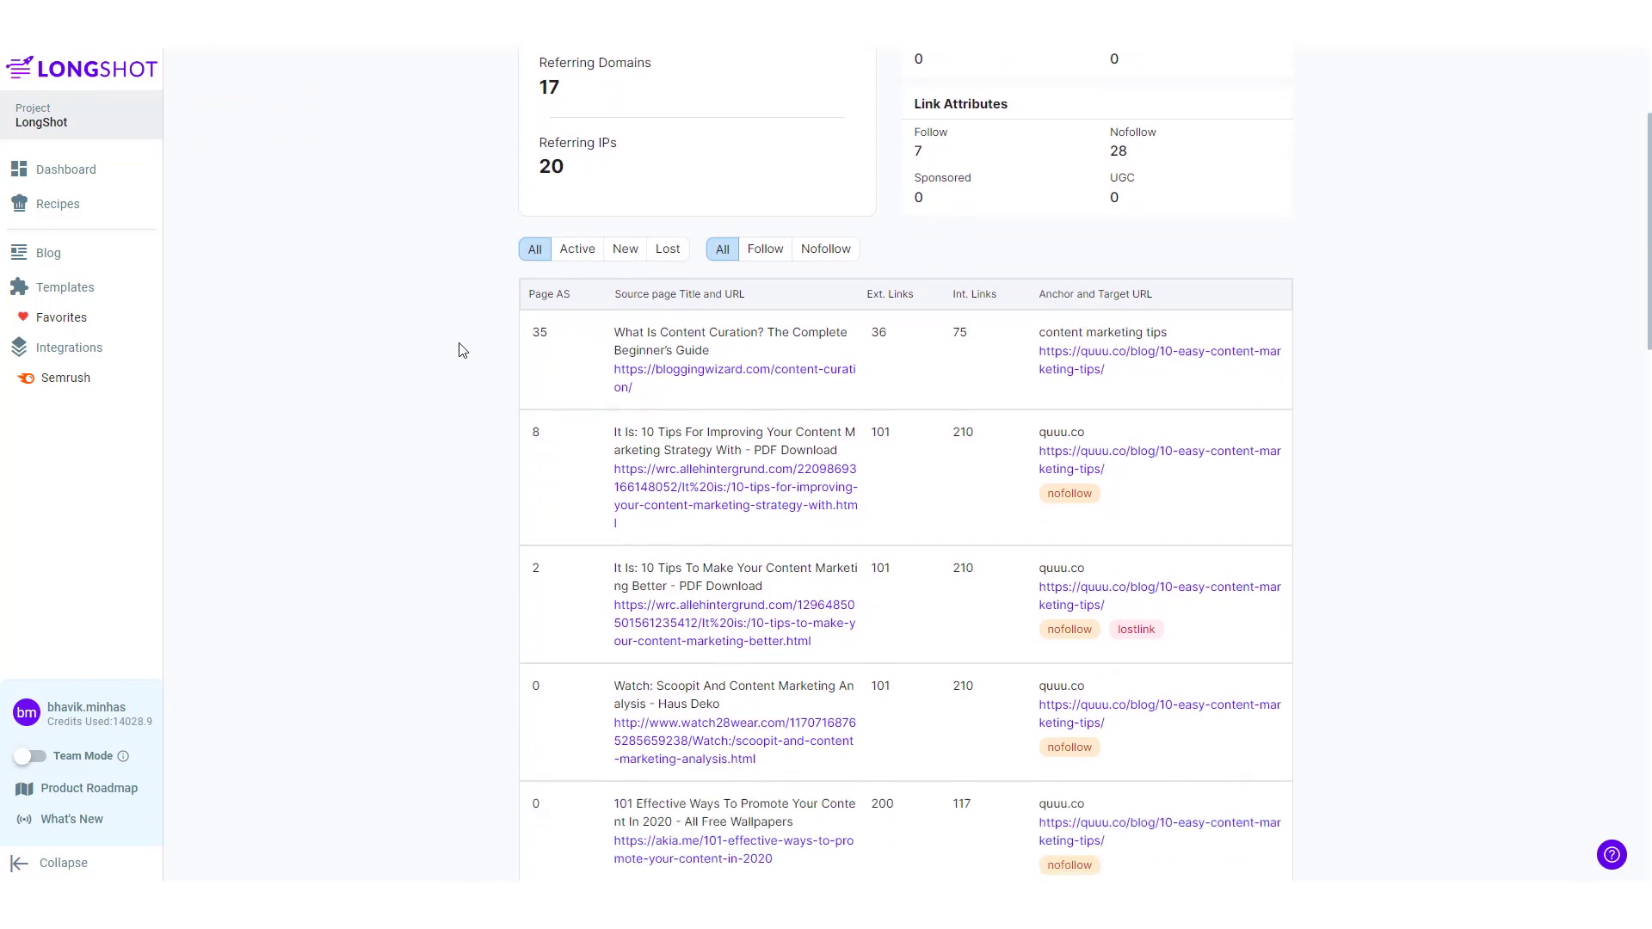
scroll(459, 350, up, 2)
scroll(611, 409, down, 2)
scroll(395, 163, up, 2)
triple_click(314, 136)
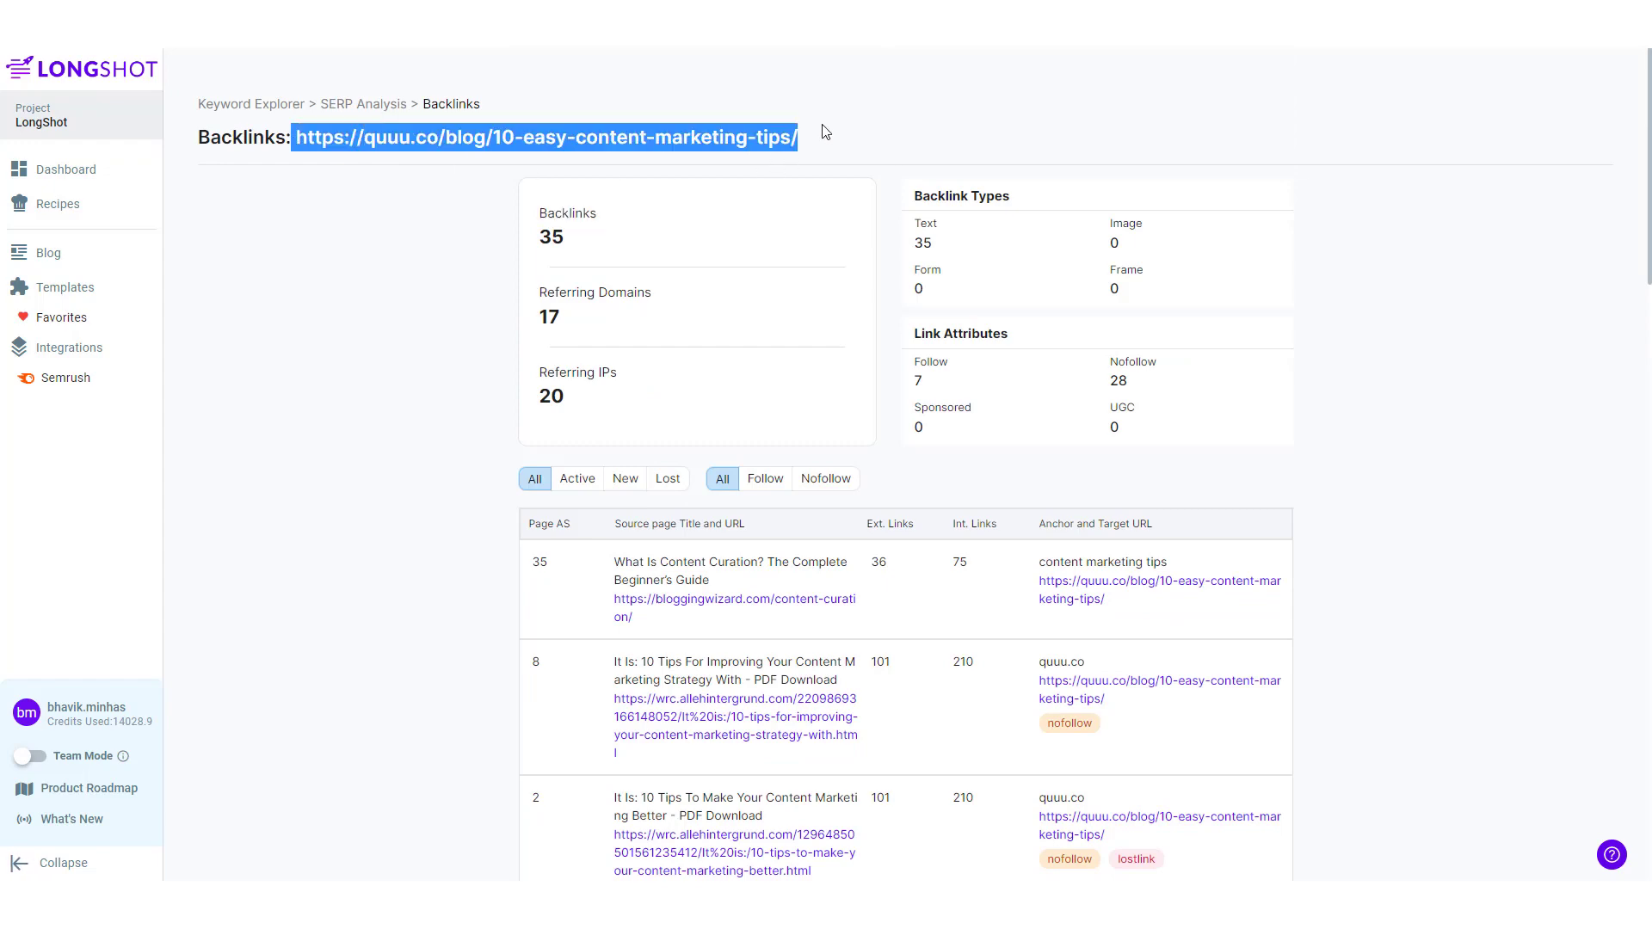
click(663, 224)
scroll(542, 217, down, 6)
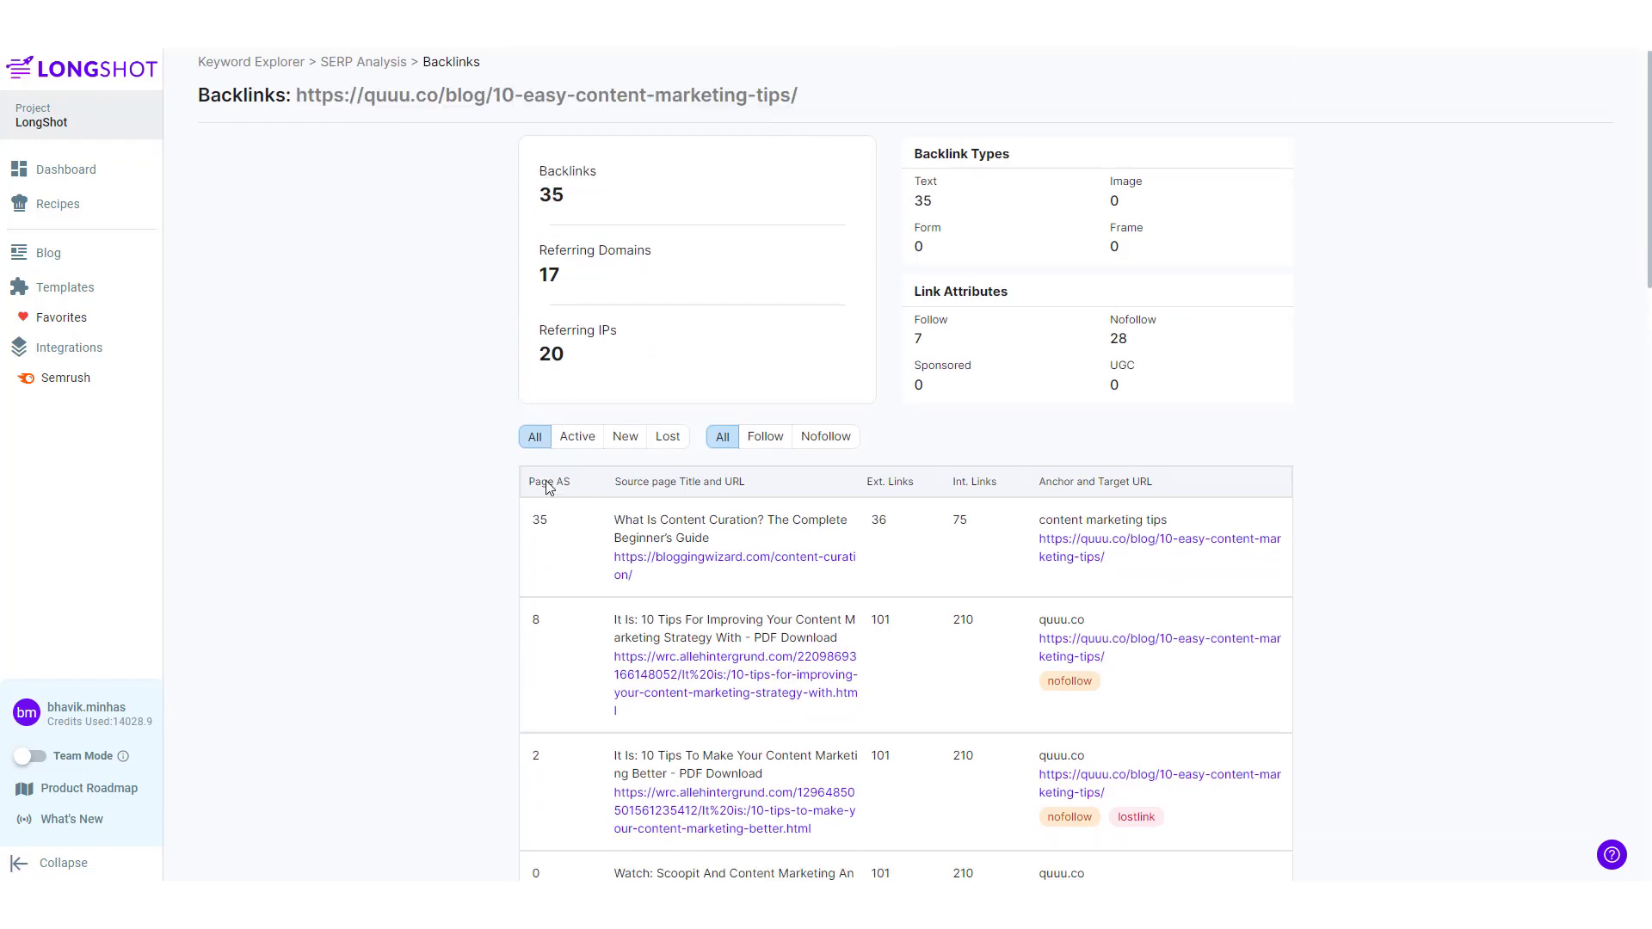
scroll(514, 351, up, 6)
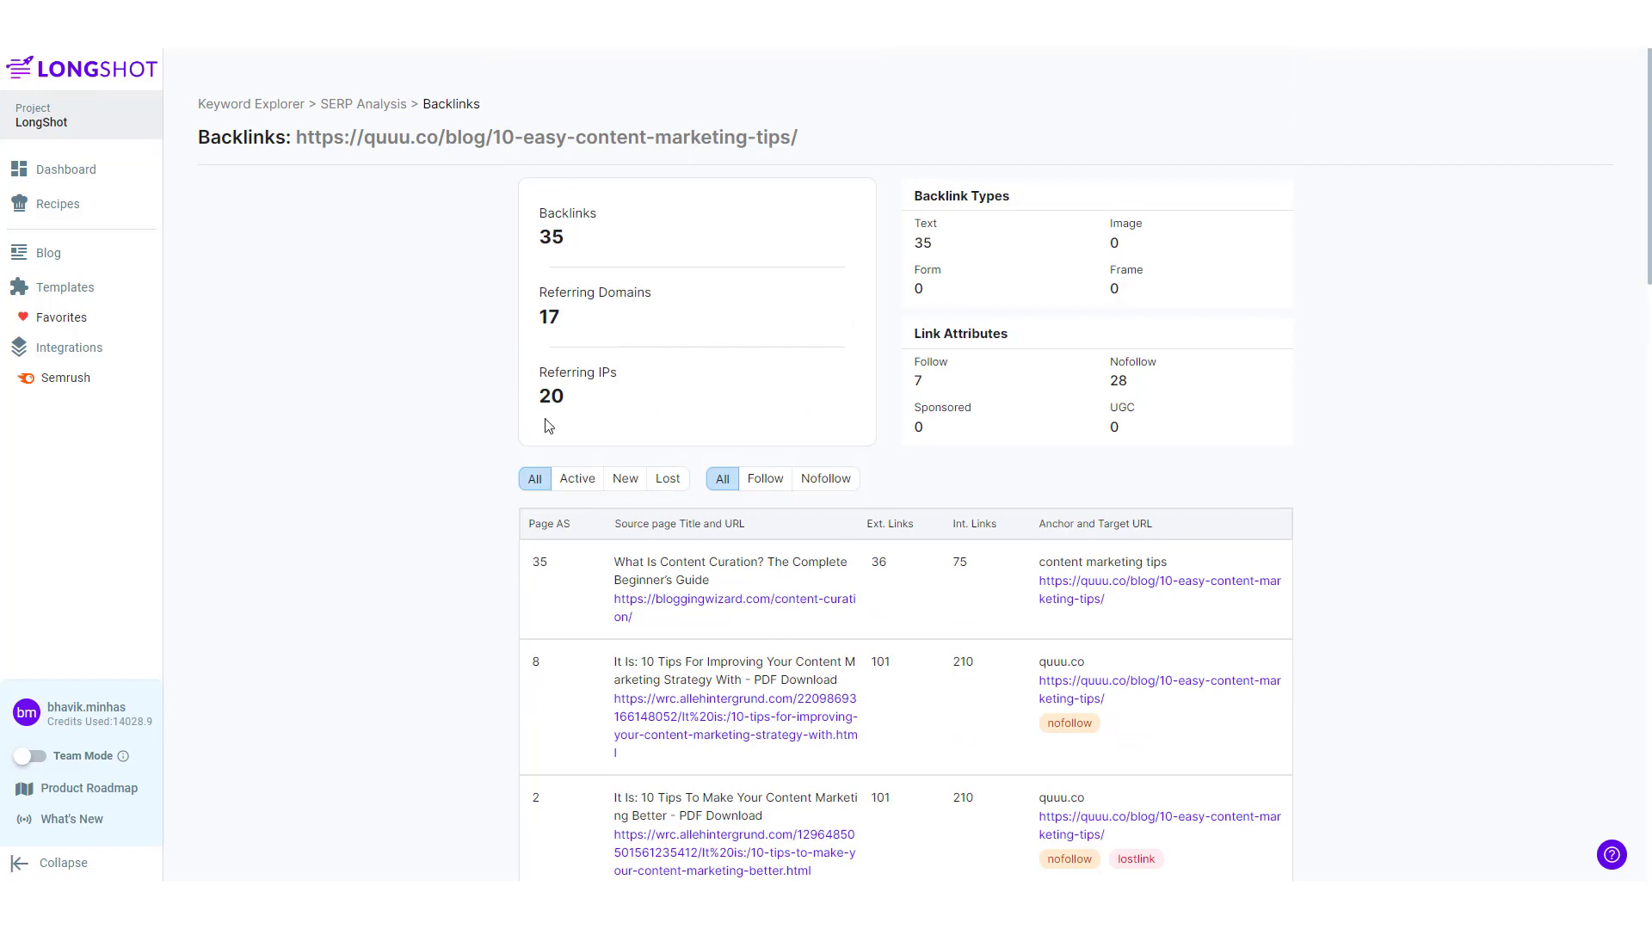
scroll(415, 564, down, 1)
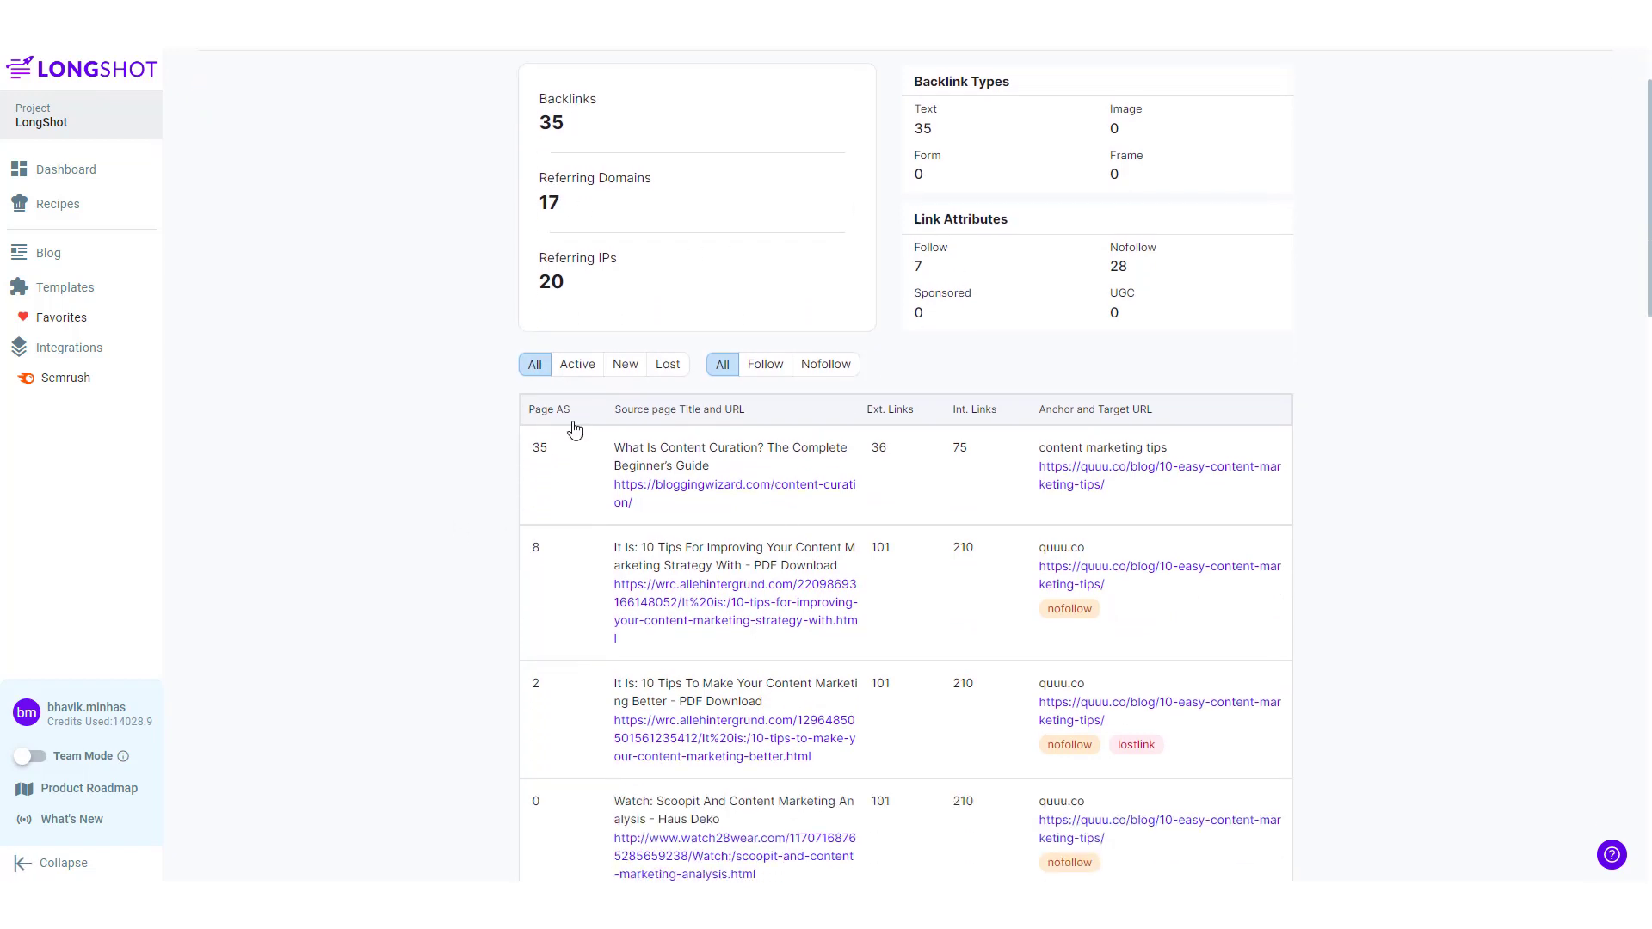
- Filter the backlinks report to show only active, follow backlinks
click(576, 365)
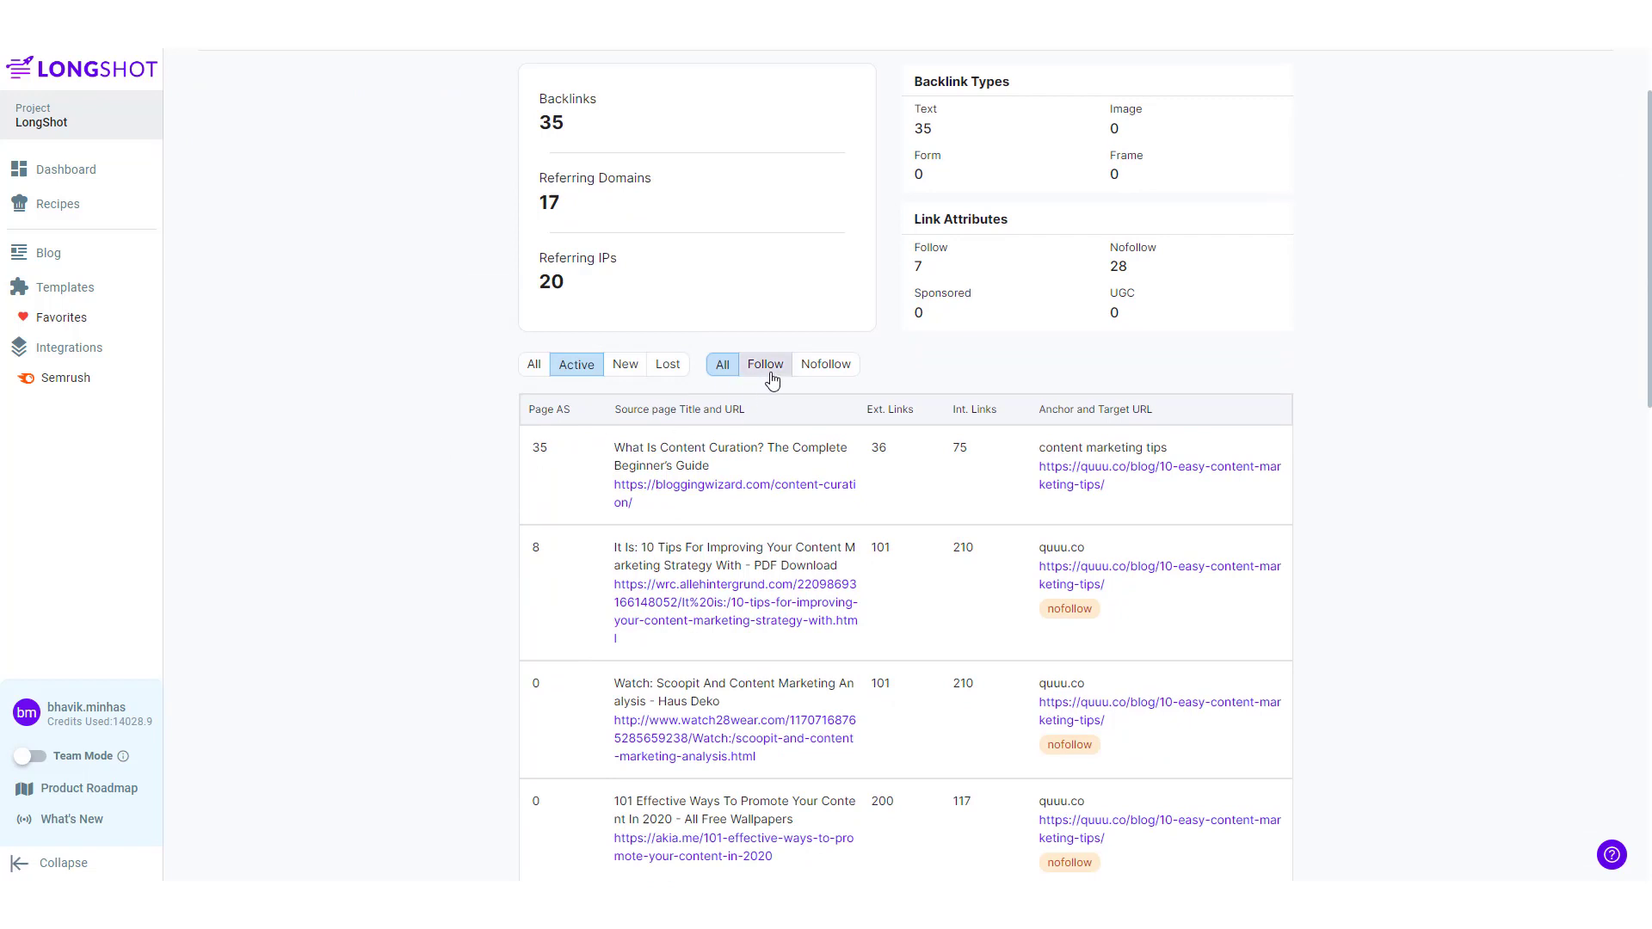
click(767, 374)
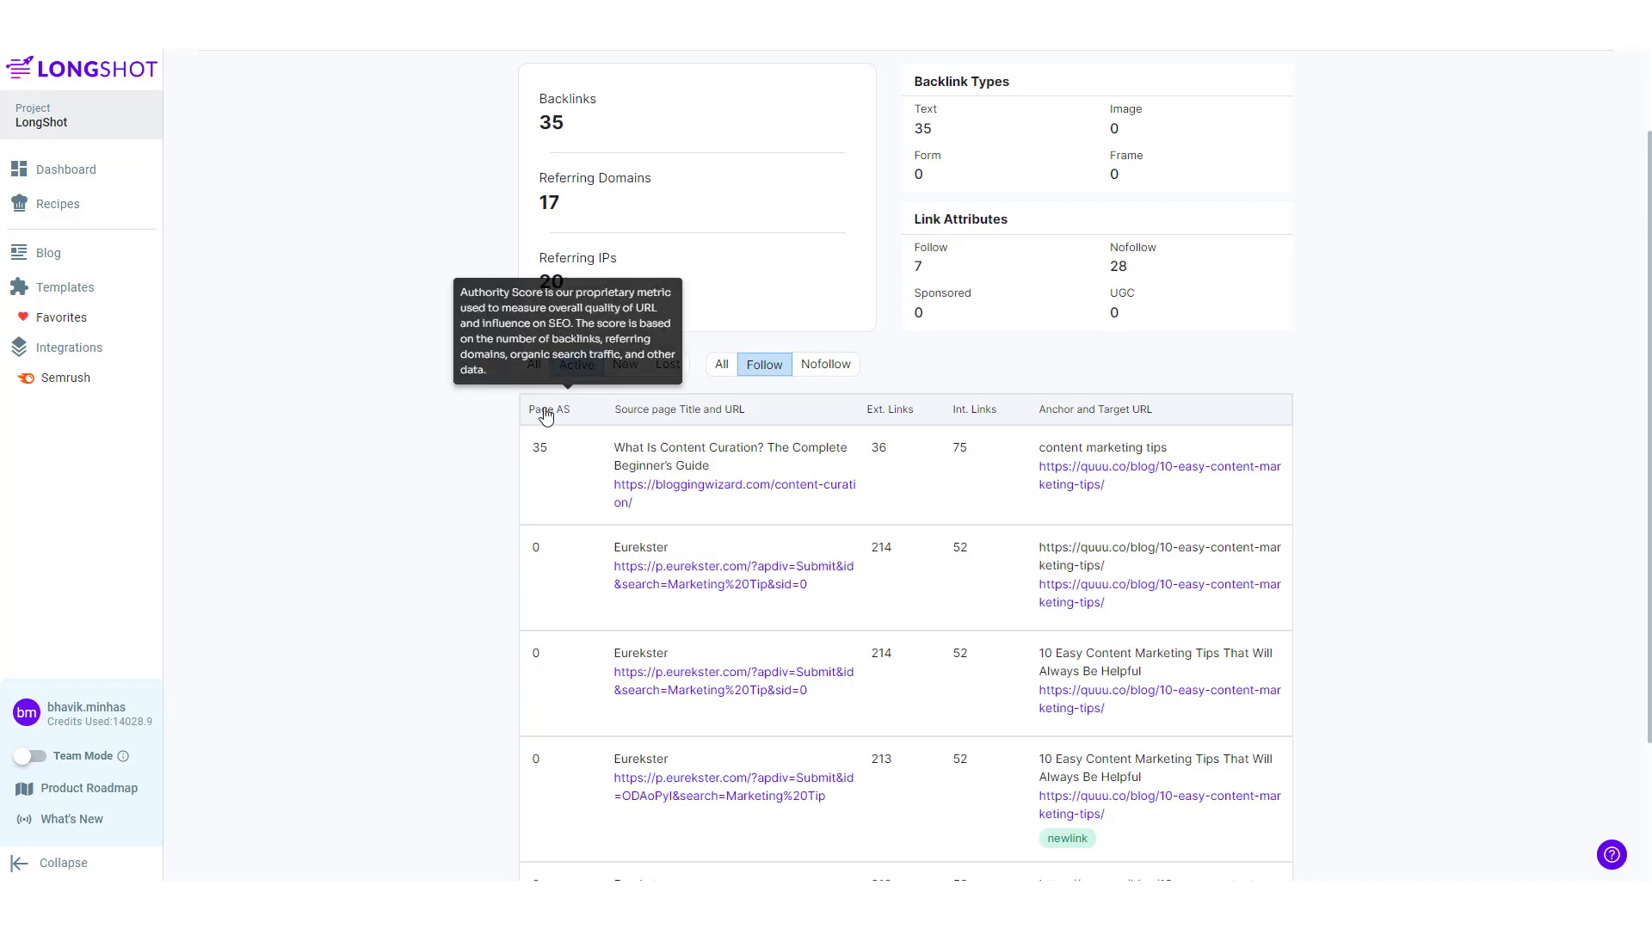
scroll(542, 417, up, 2)
mouse_move(541, 529)
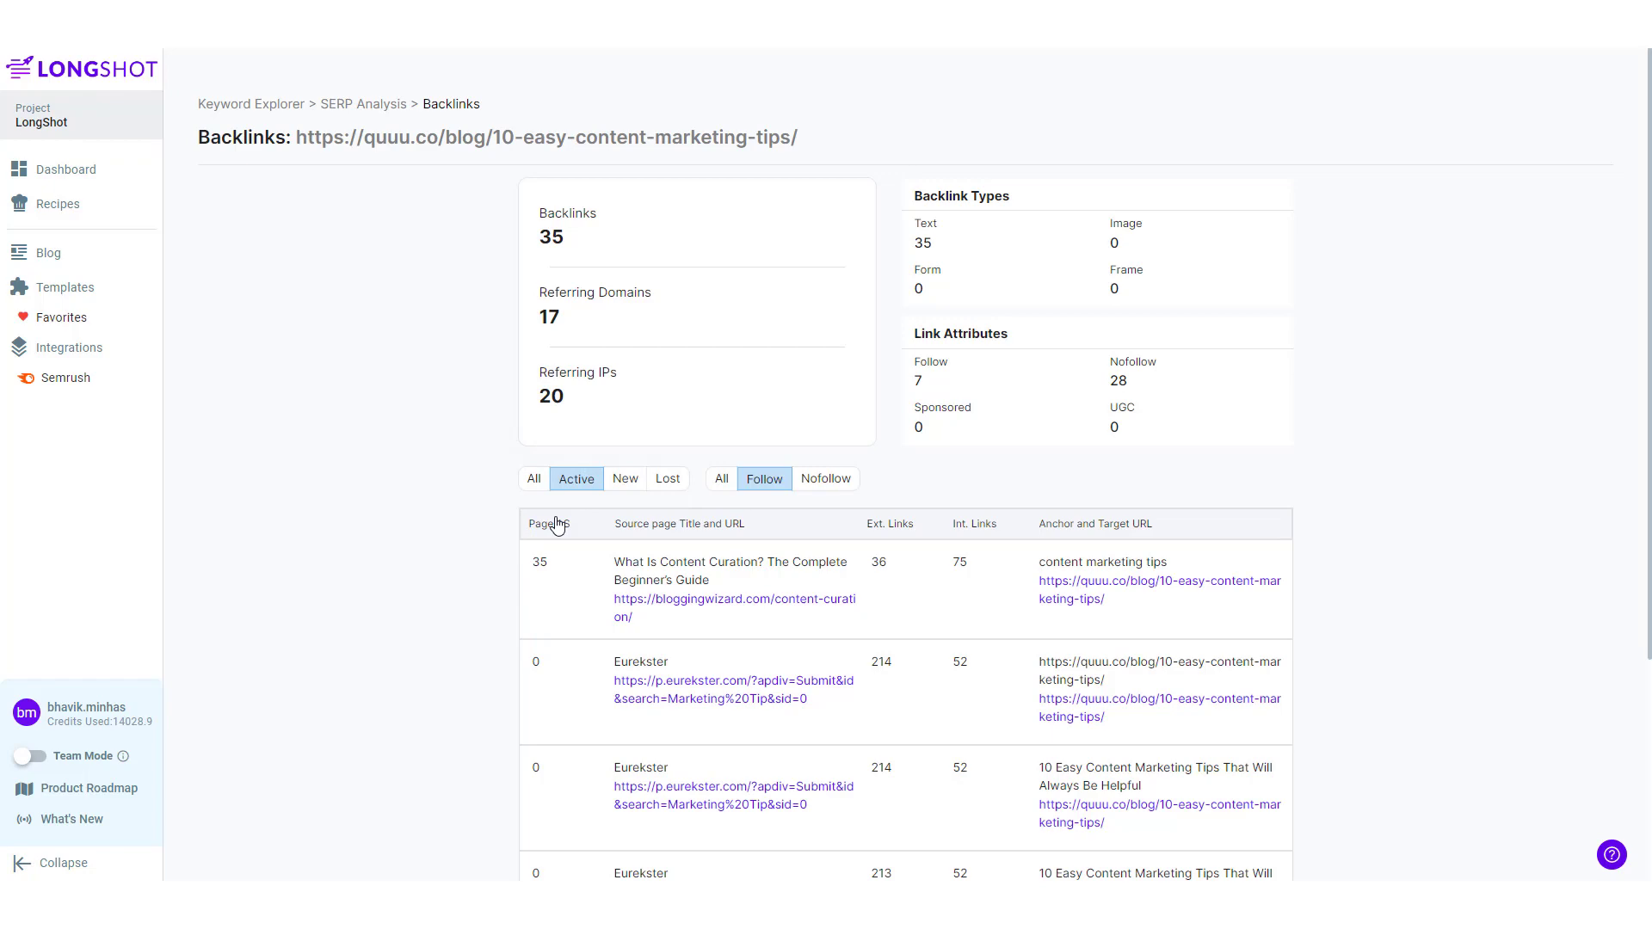
scroll(535, 564, down, 2)
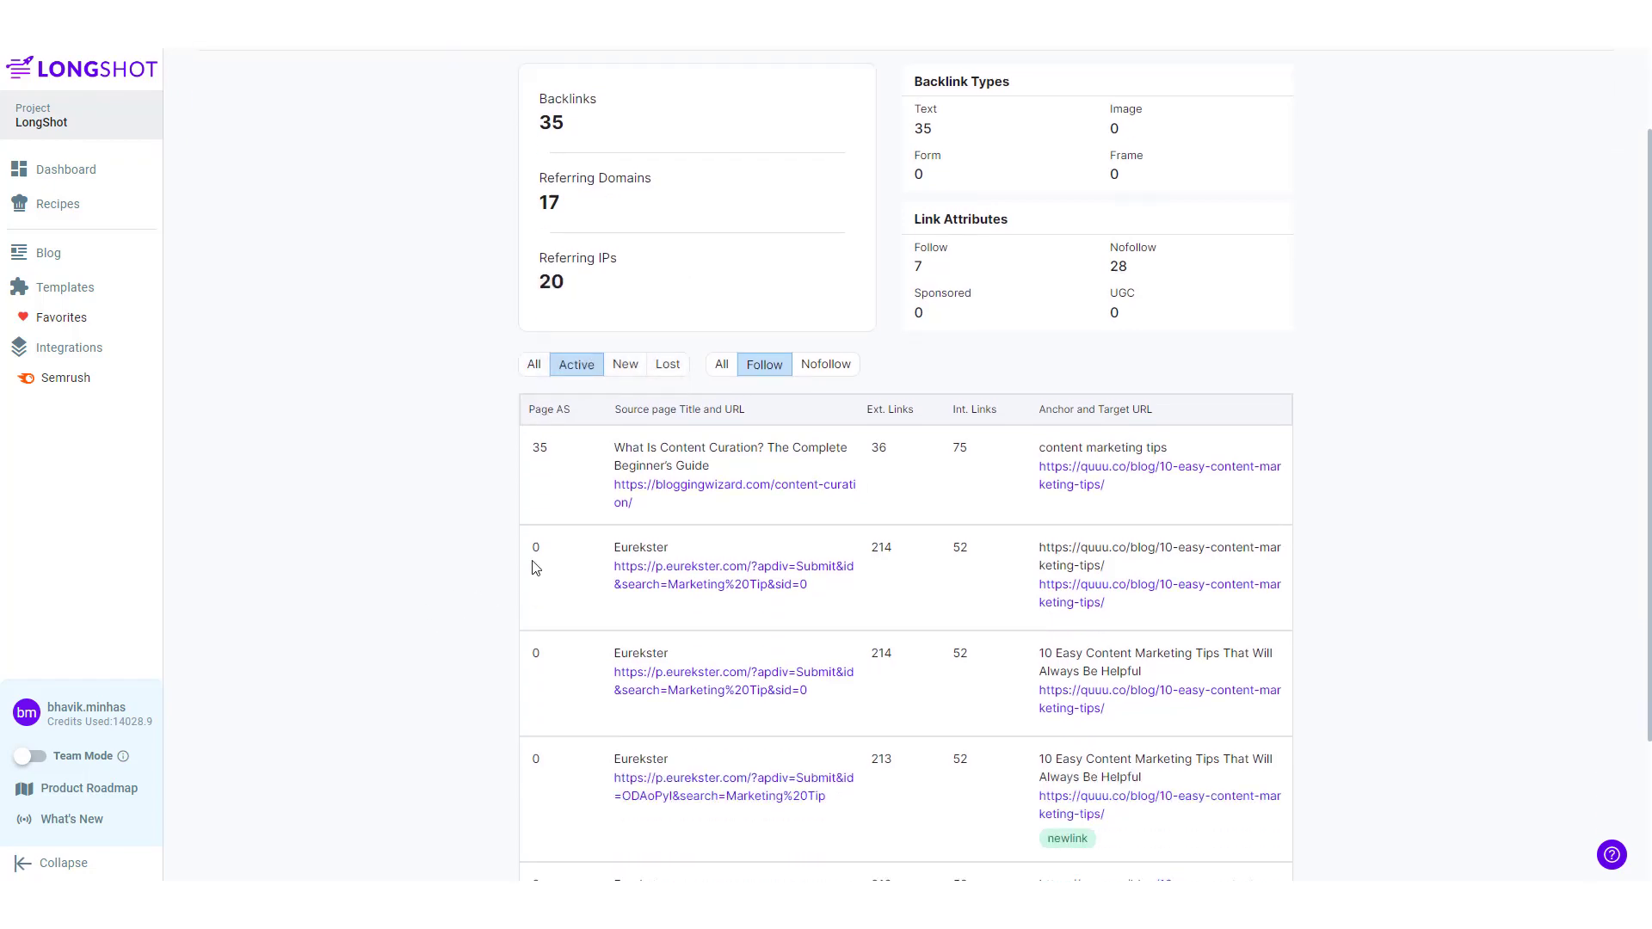
scroll(487, 576, down, 2)
scroll(818, 608, up, 3)
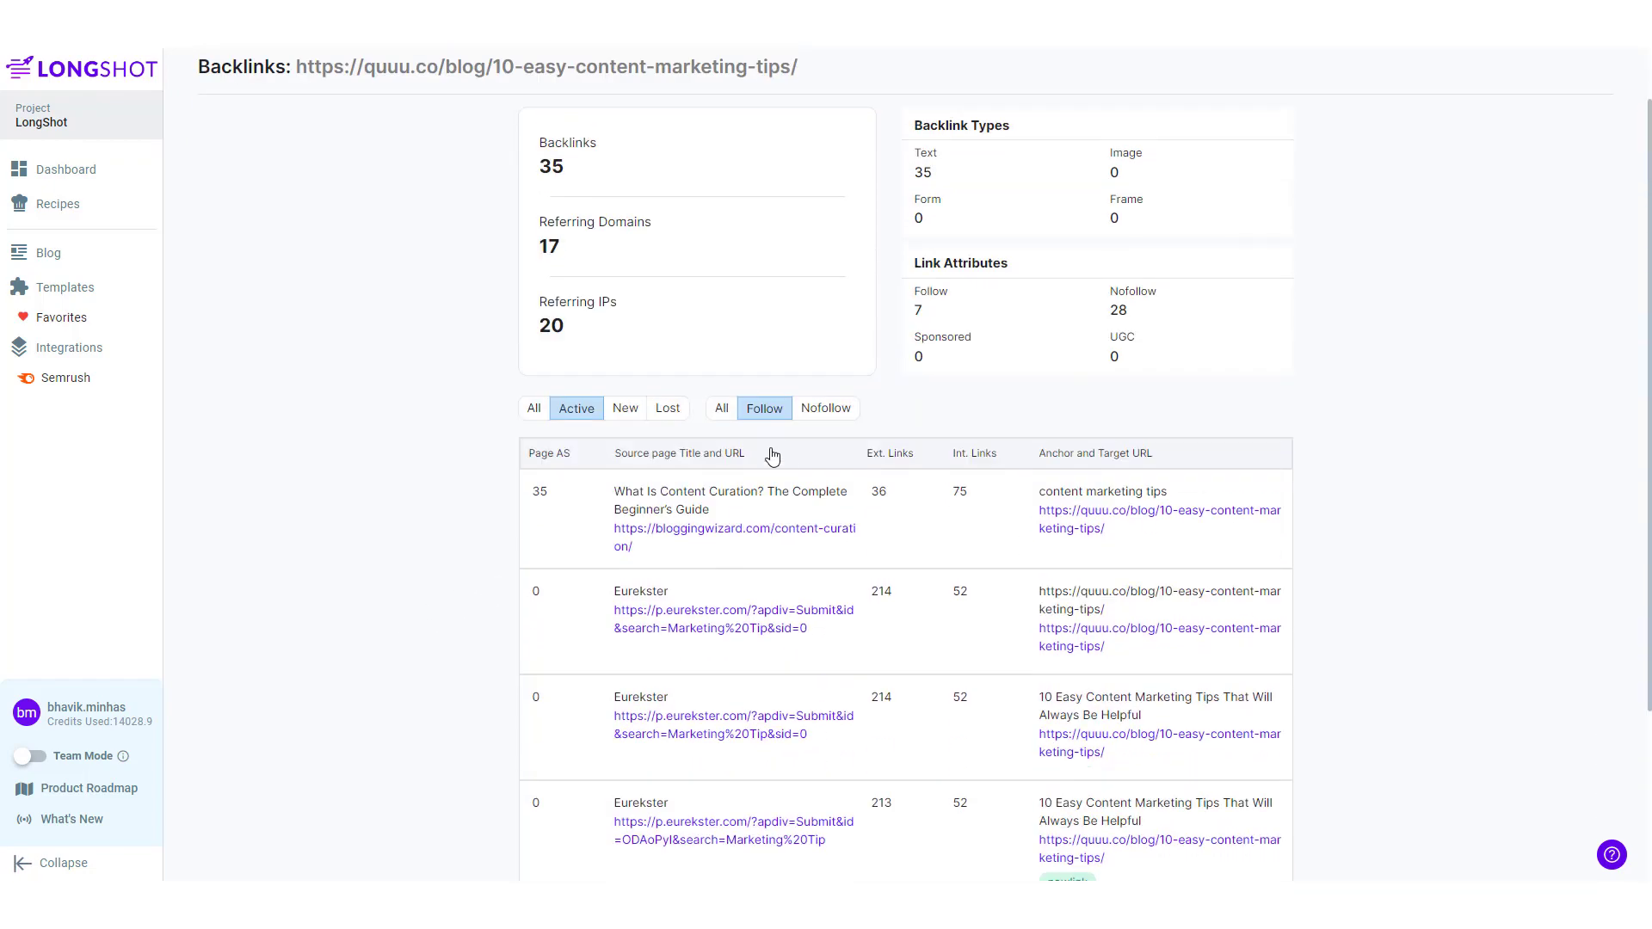
- Reset the backlink filters to show follow and nofollow links of every status
click(722, 408)
scroll(448, 662, down, 10)
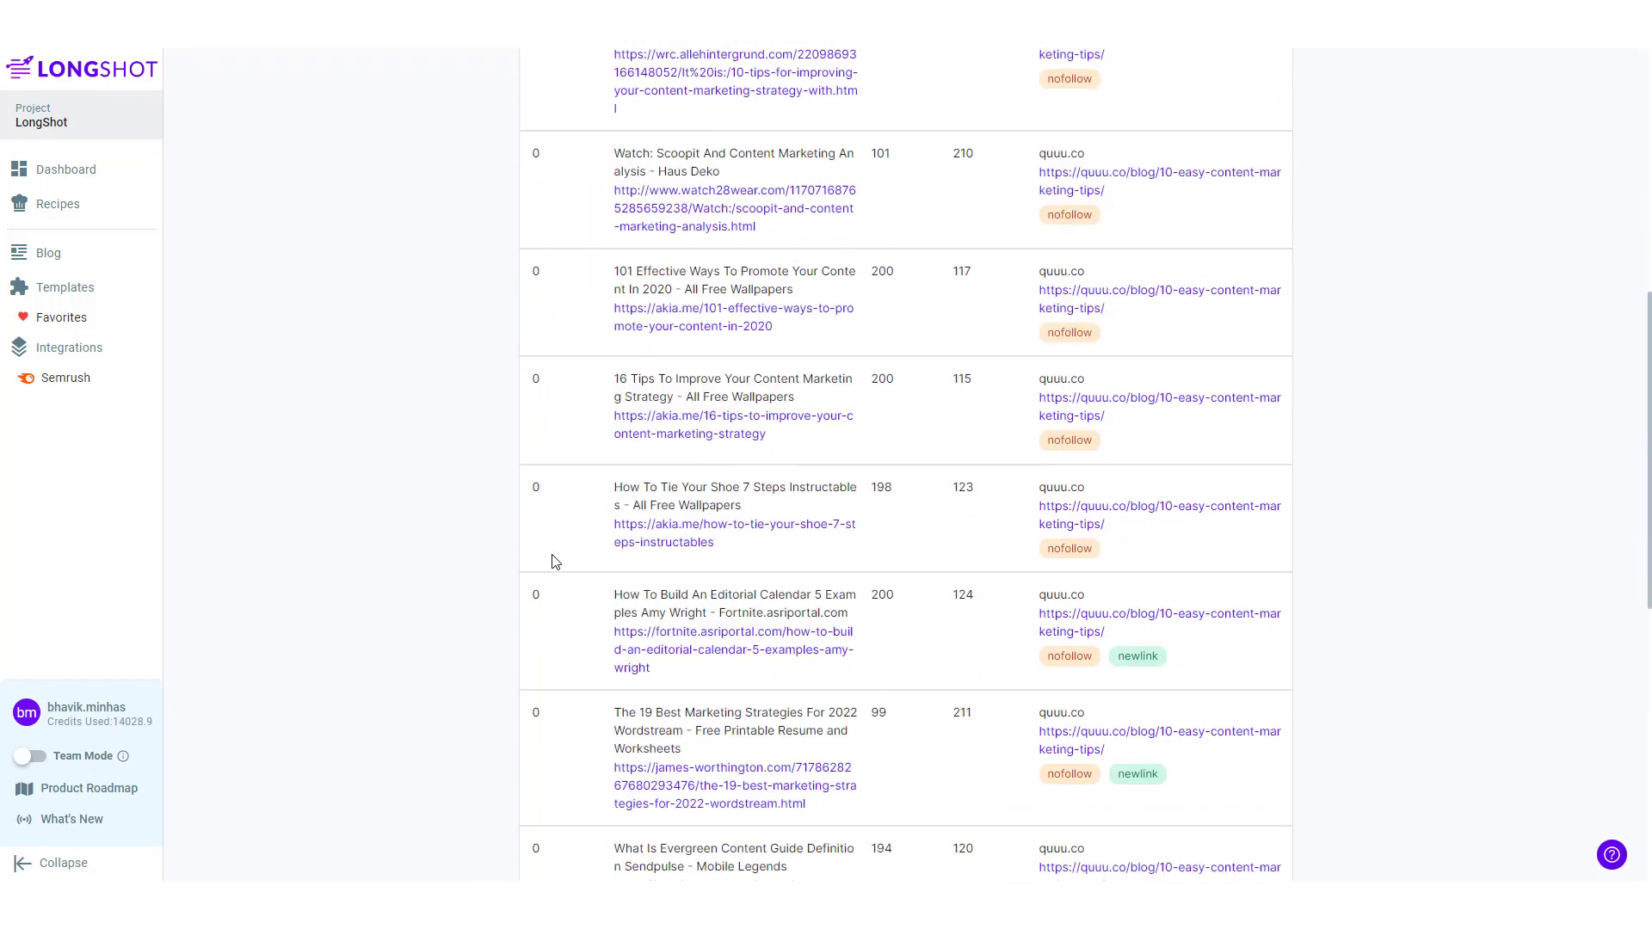
scroll(602, 533, down, 5)
scroll(653, 490, up, 15)
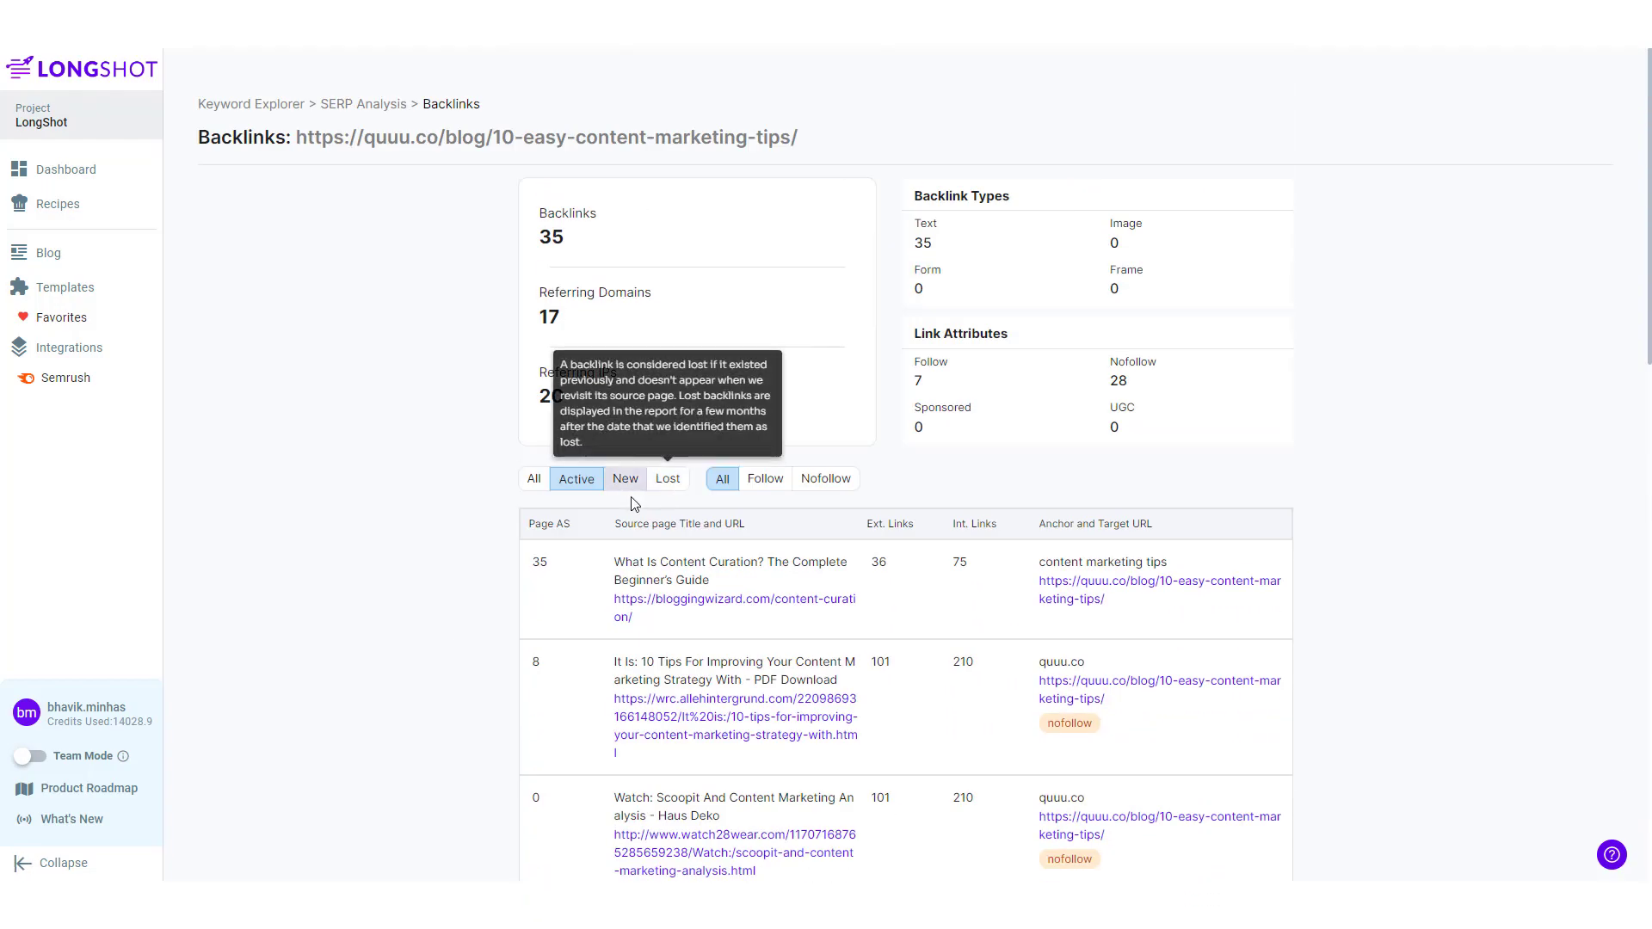
click(534, 479)
scroll(863, 667, down, 5)
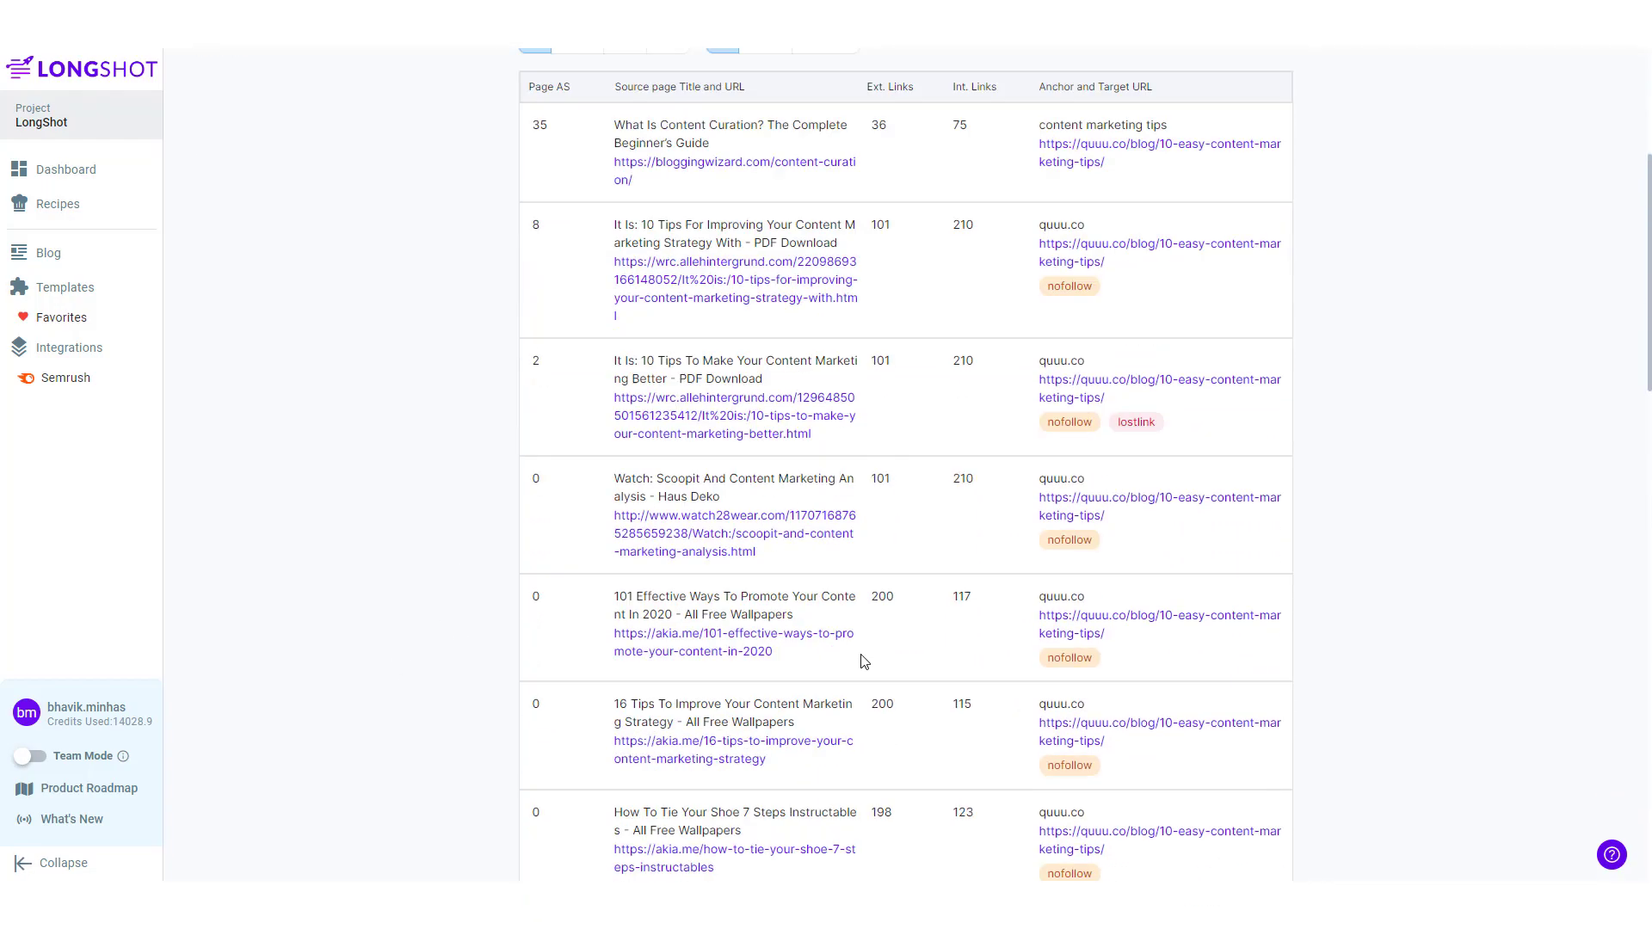
scroll(692, 612, up, 5)
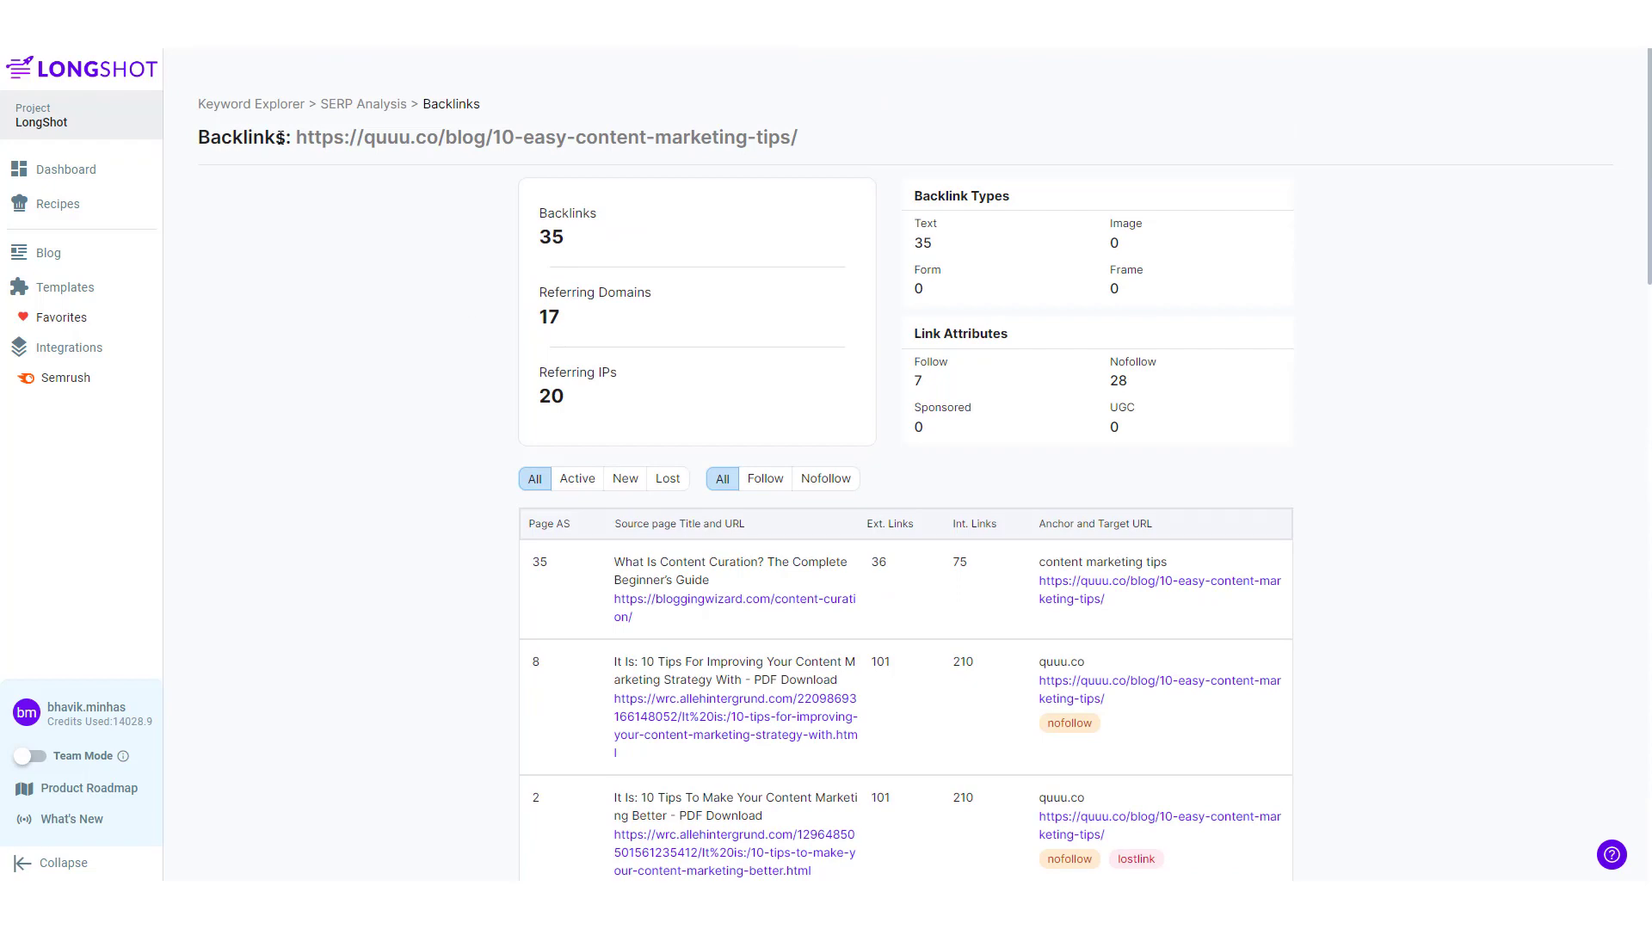
- Return to the SERP results table, then back to Keyword Explorer listing SaaS marketing and Content marketing tips
click(368, 108)
scroll(786, 442, down, 4)
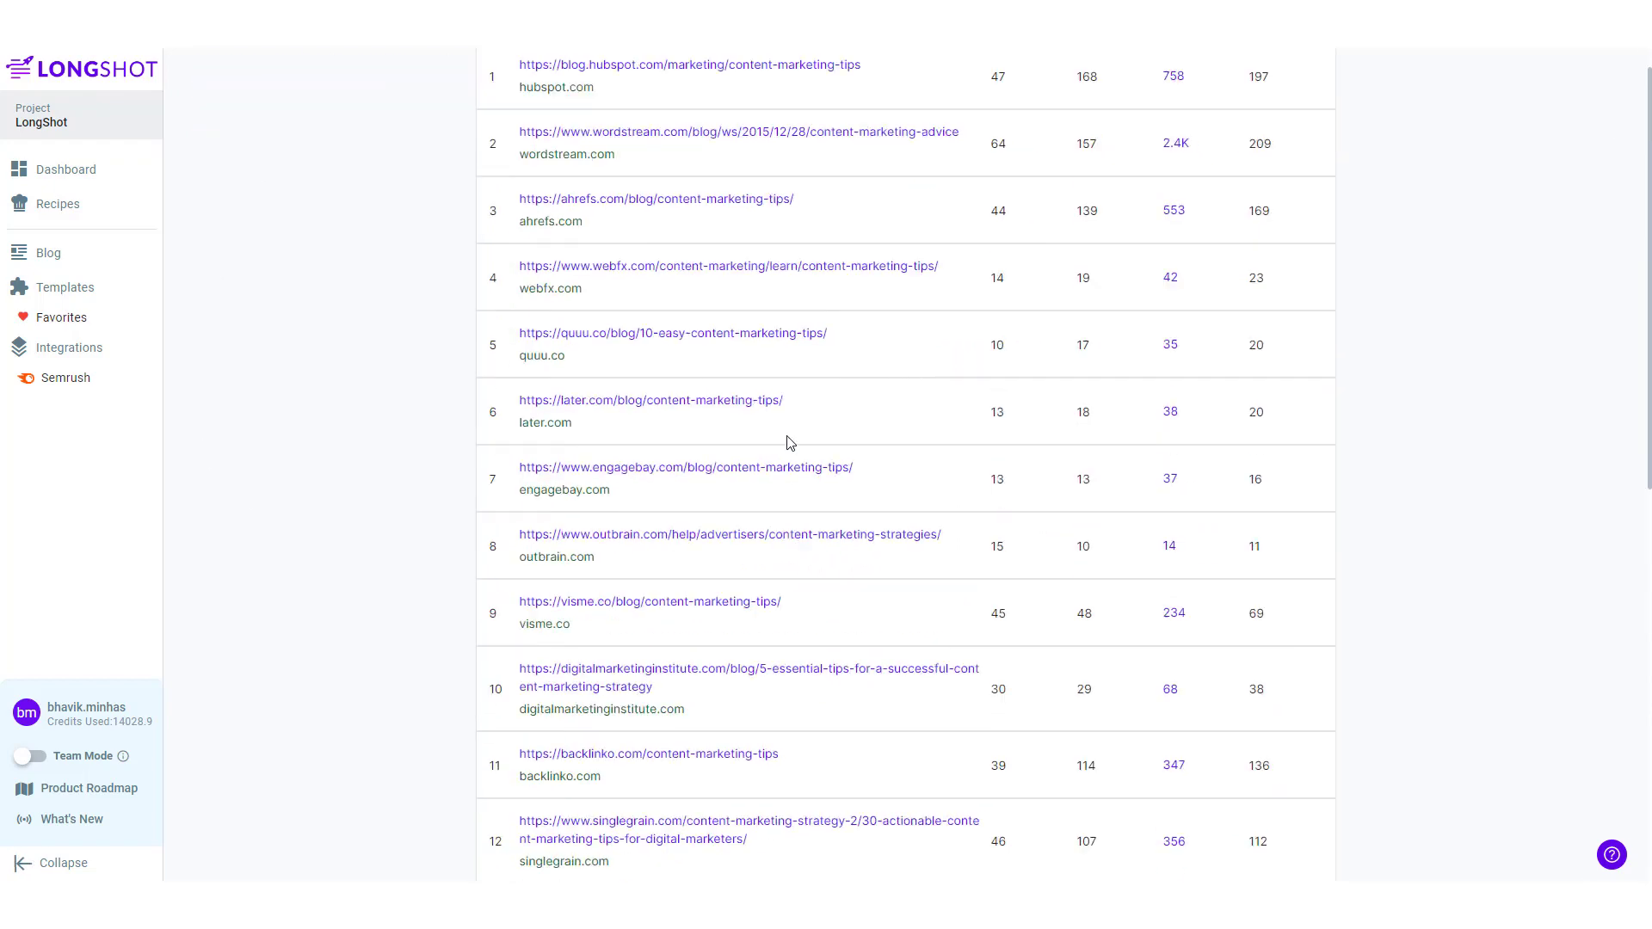
scroll(468, 473, down, 5)
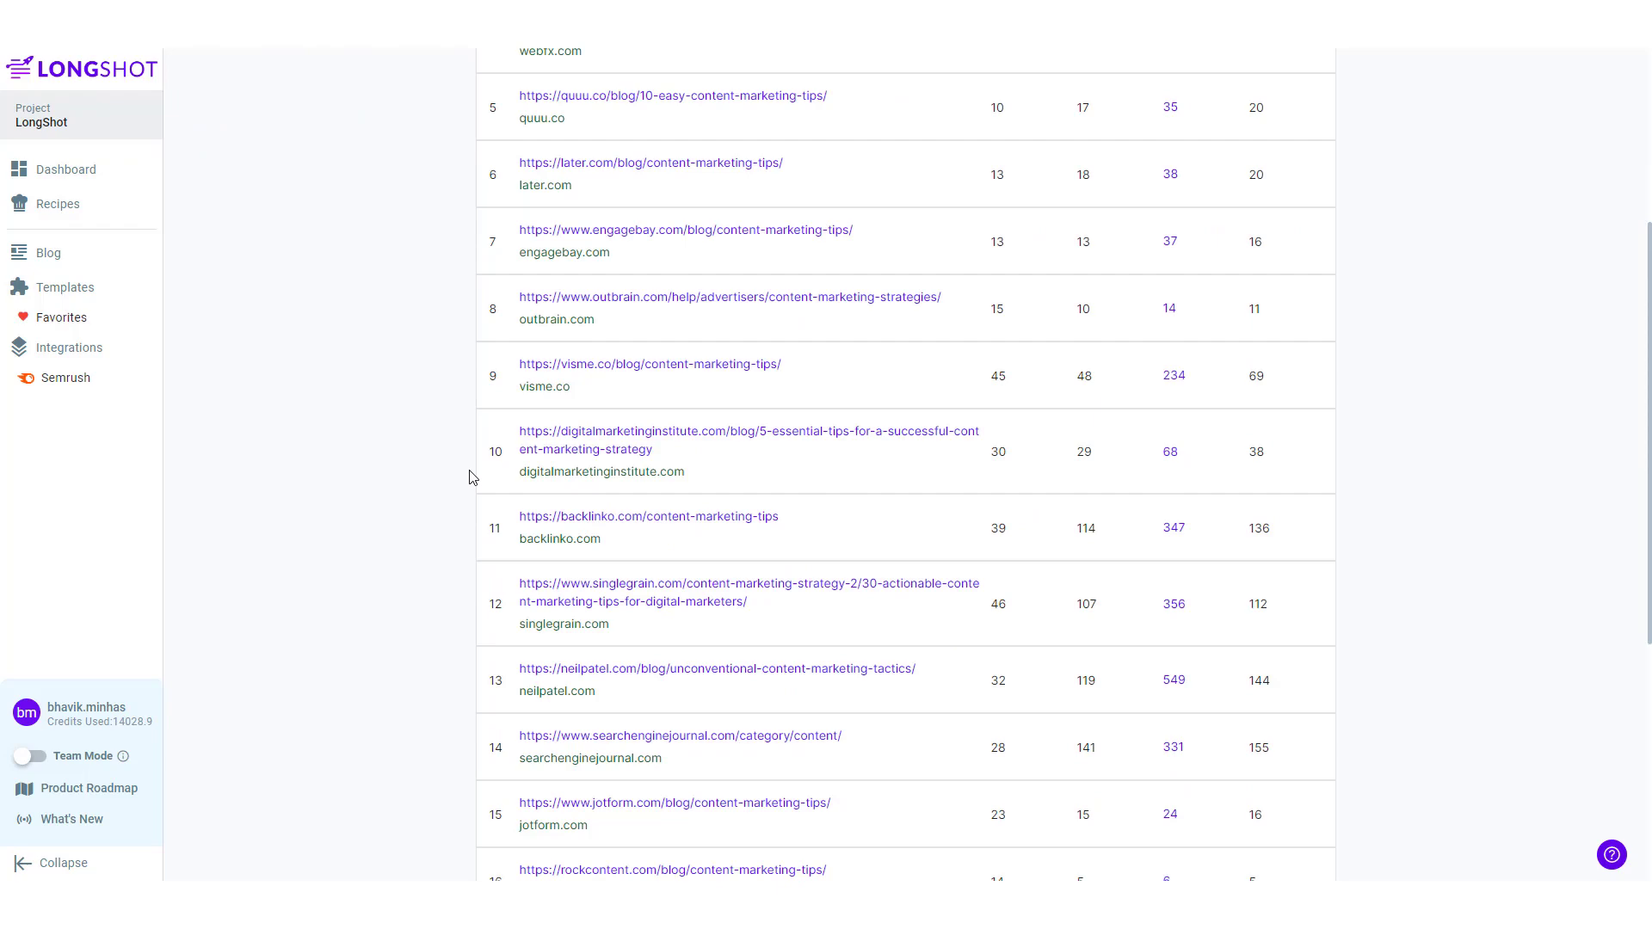
scroll(479, 469, up, 9)
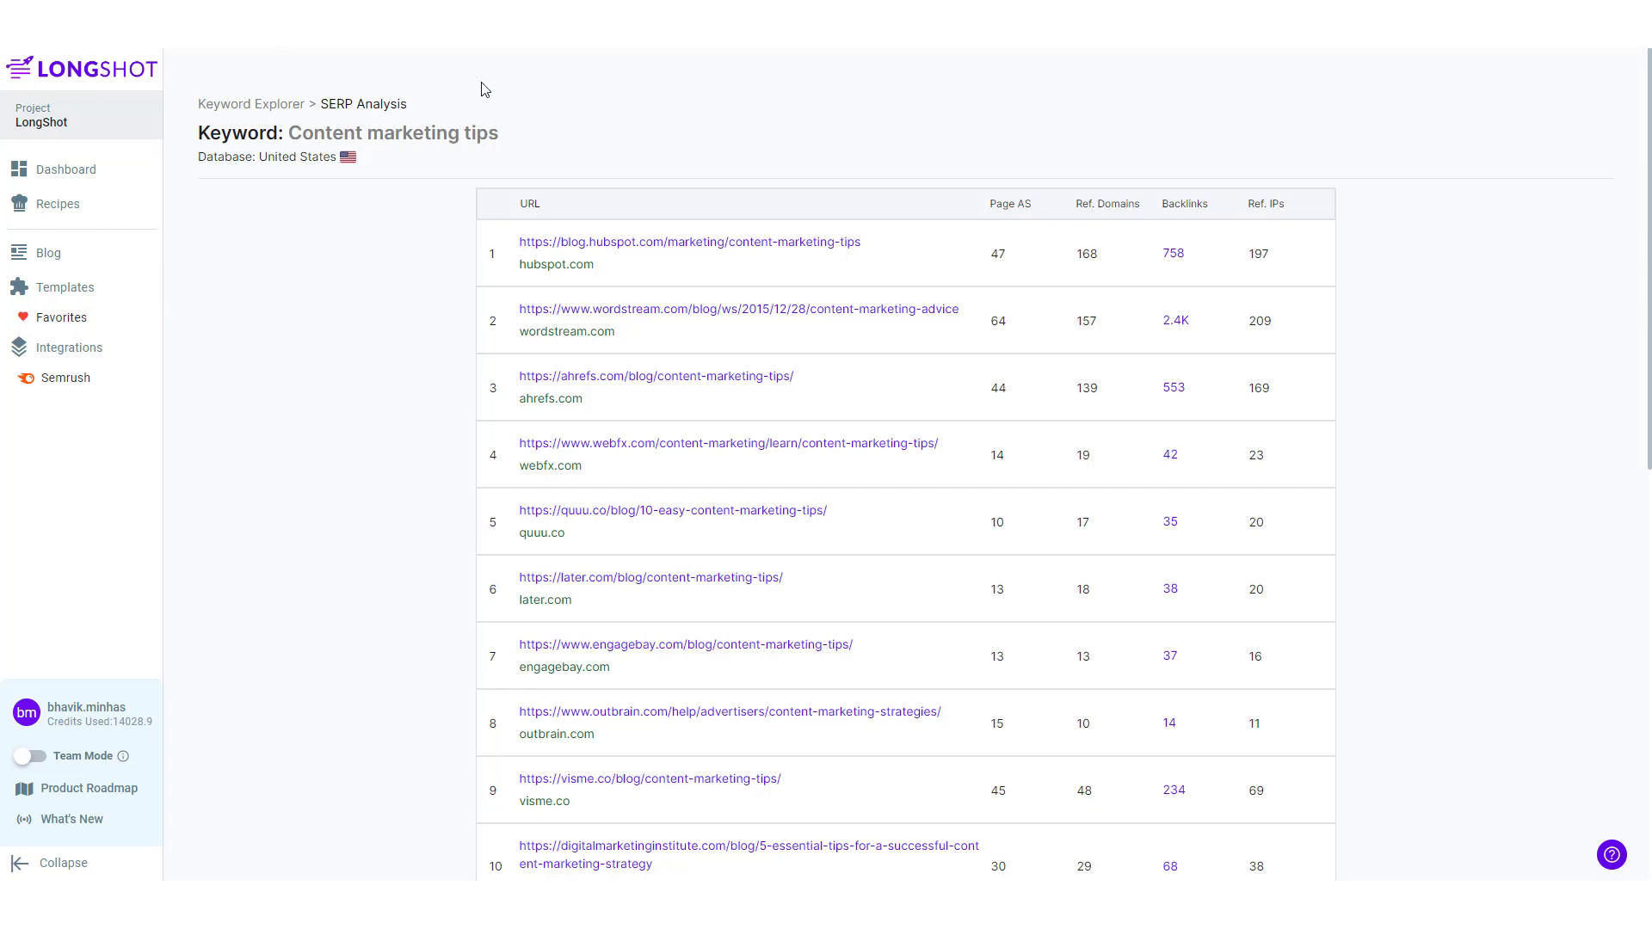
click(247, 105)
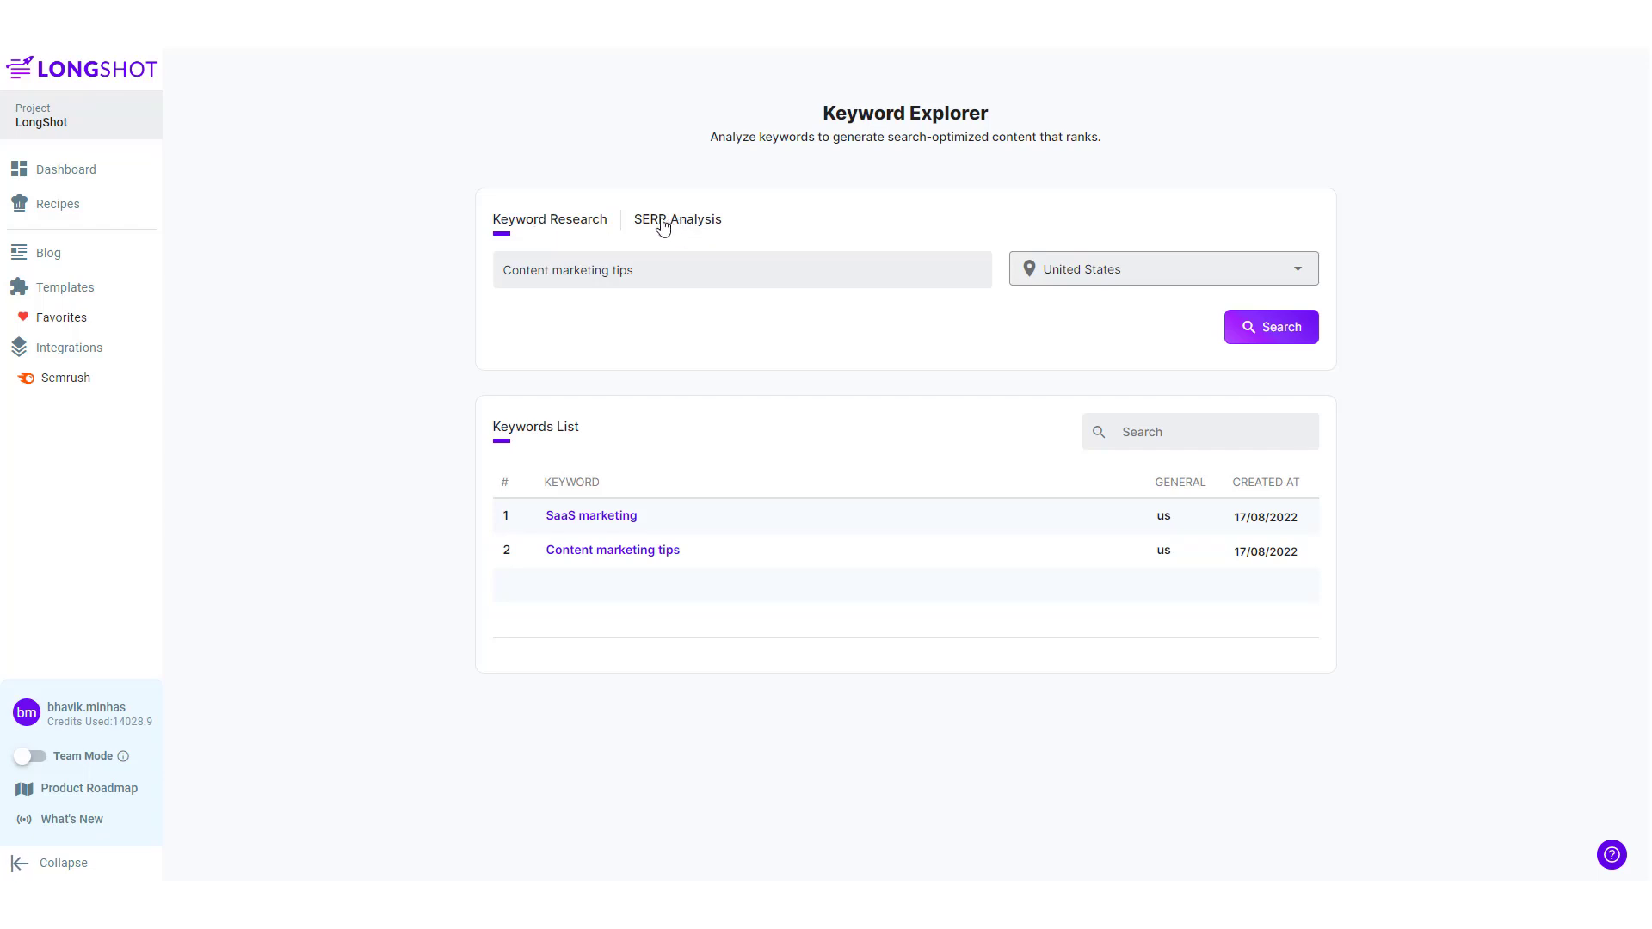
- From the Dashboard, choose the Blog template and start a blank blog document
click(60, 184)
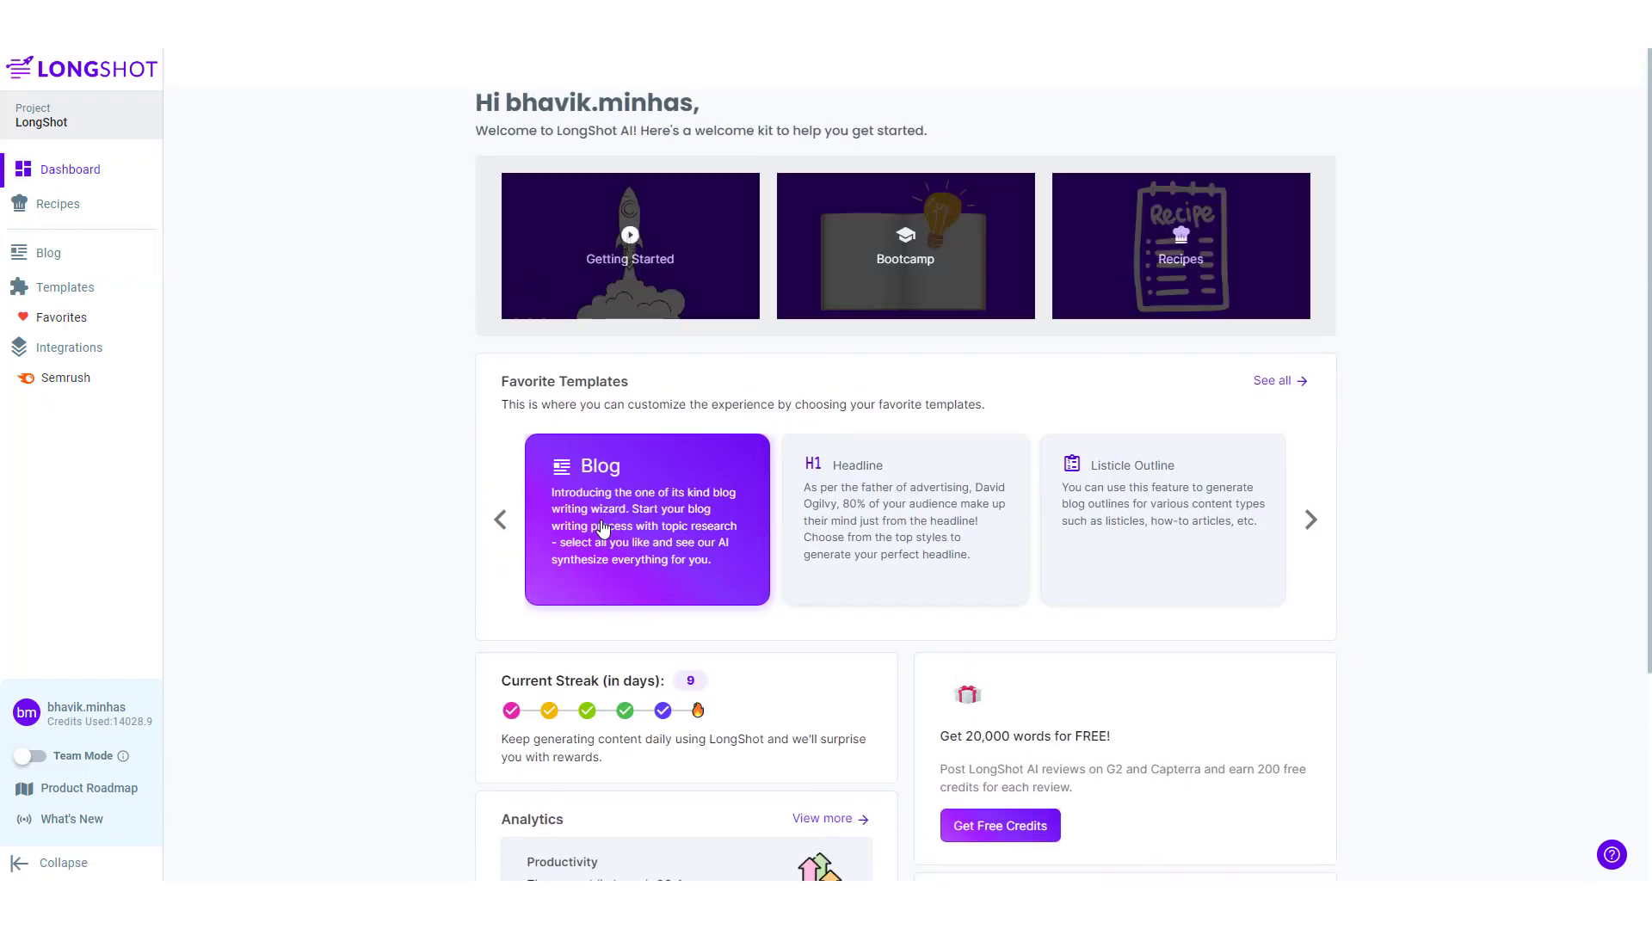
click(626, 506)
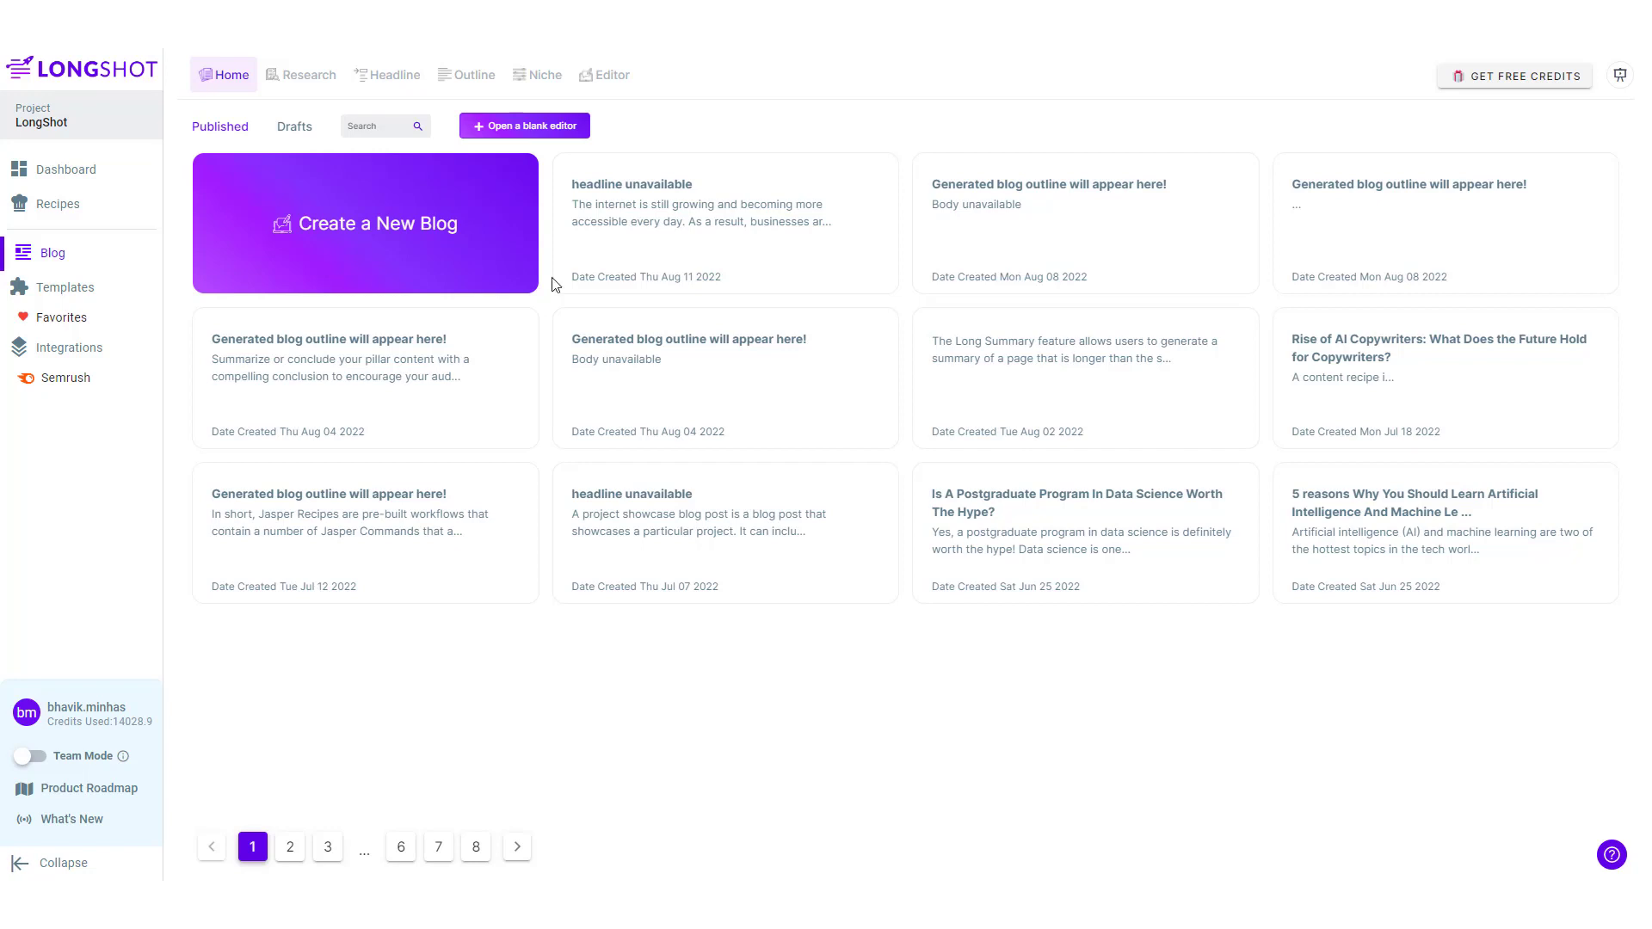
click(497, 128)
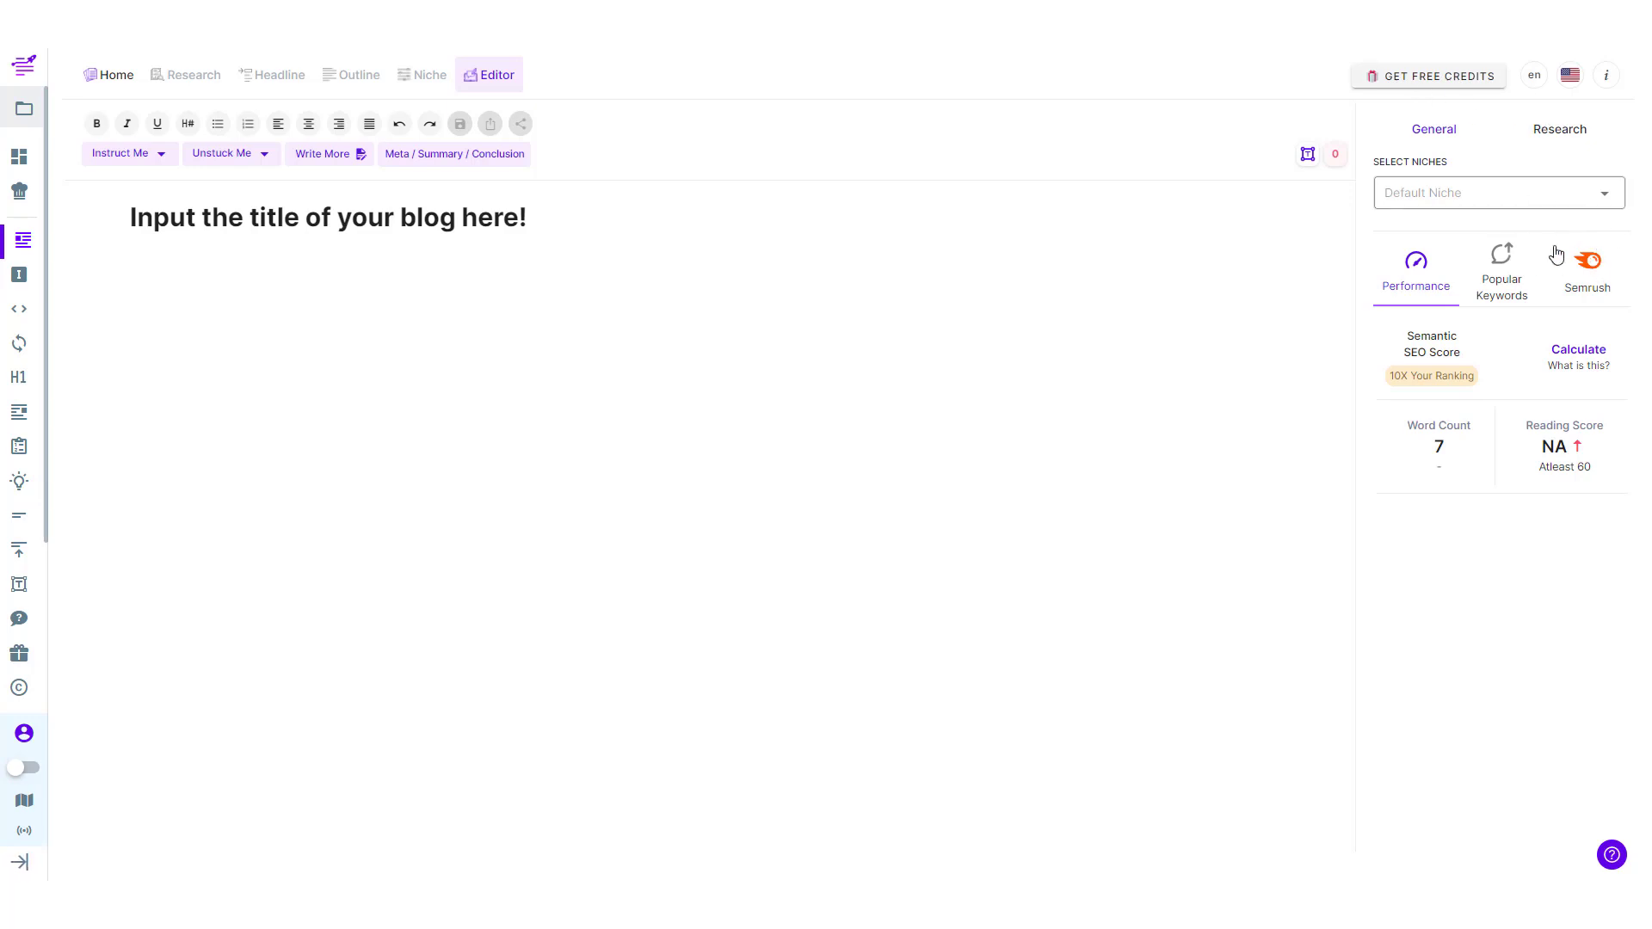
- Show the Semrush panel beside the editor and open the Content marketing tips keyword list
click(1584, 282)
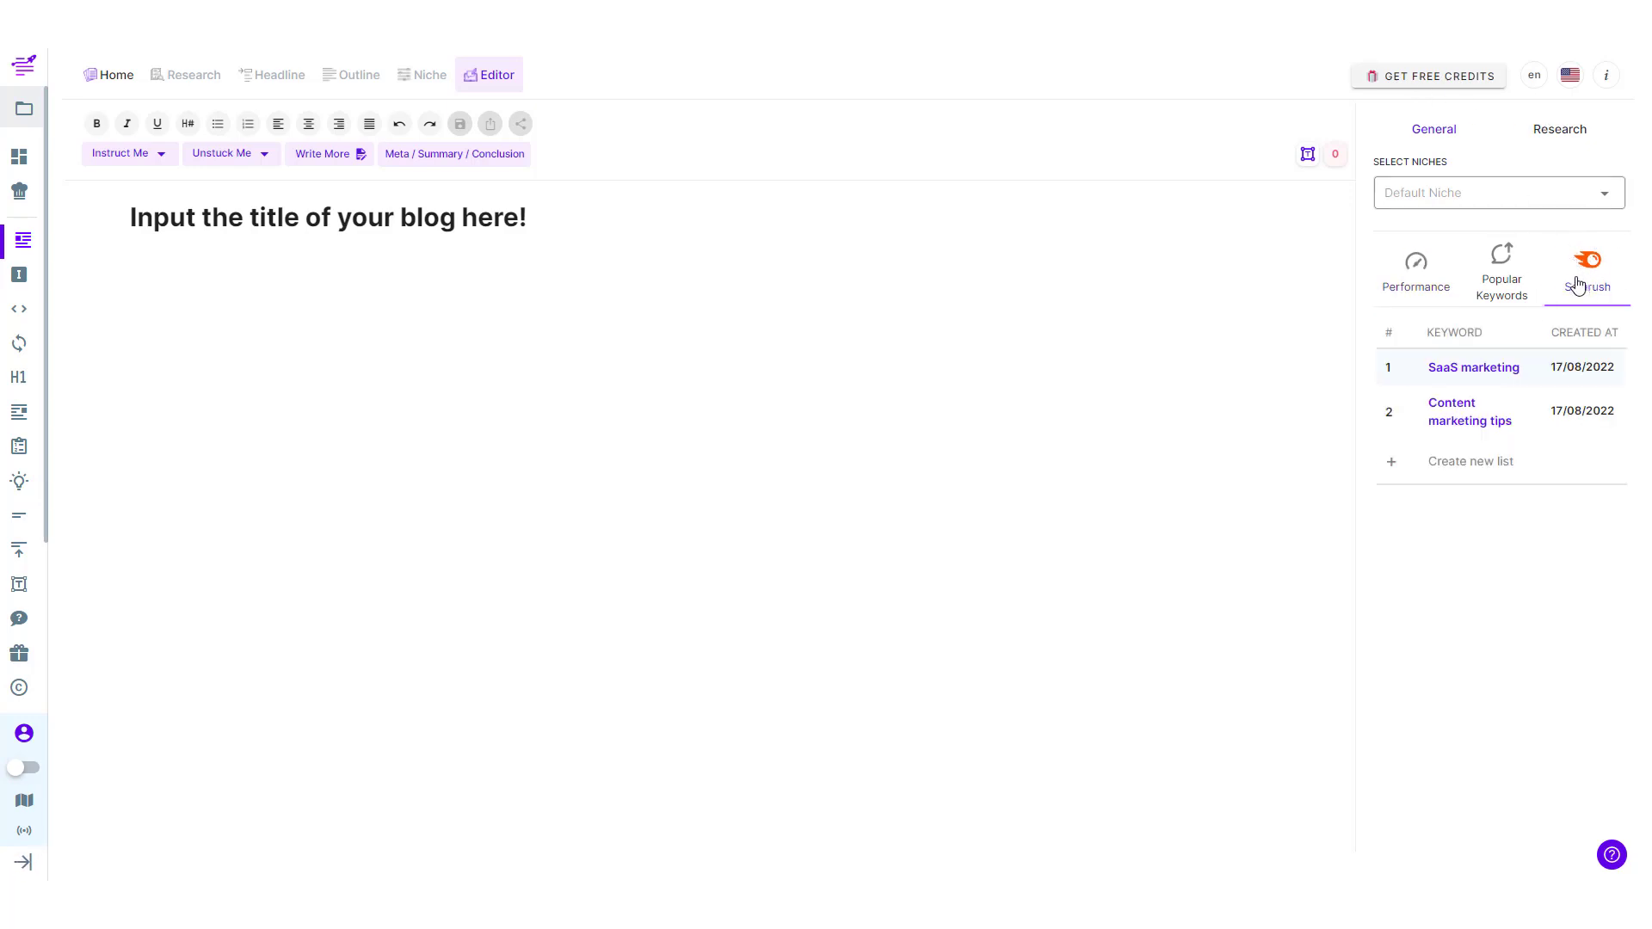
click(1454, 419)
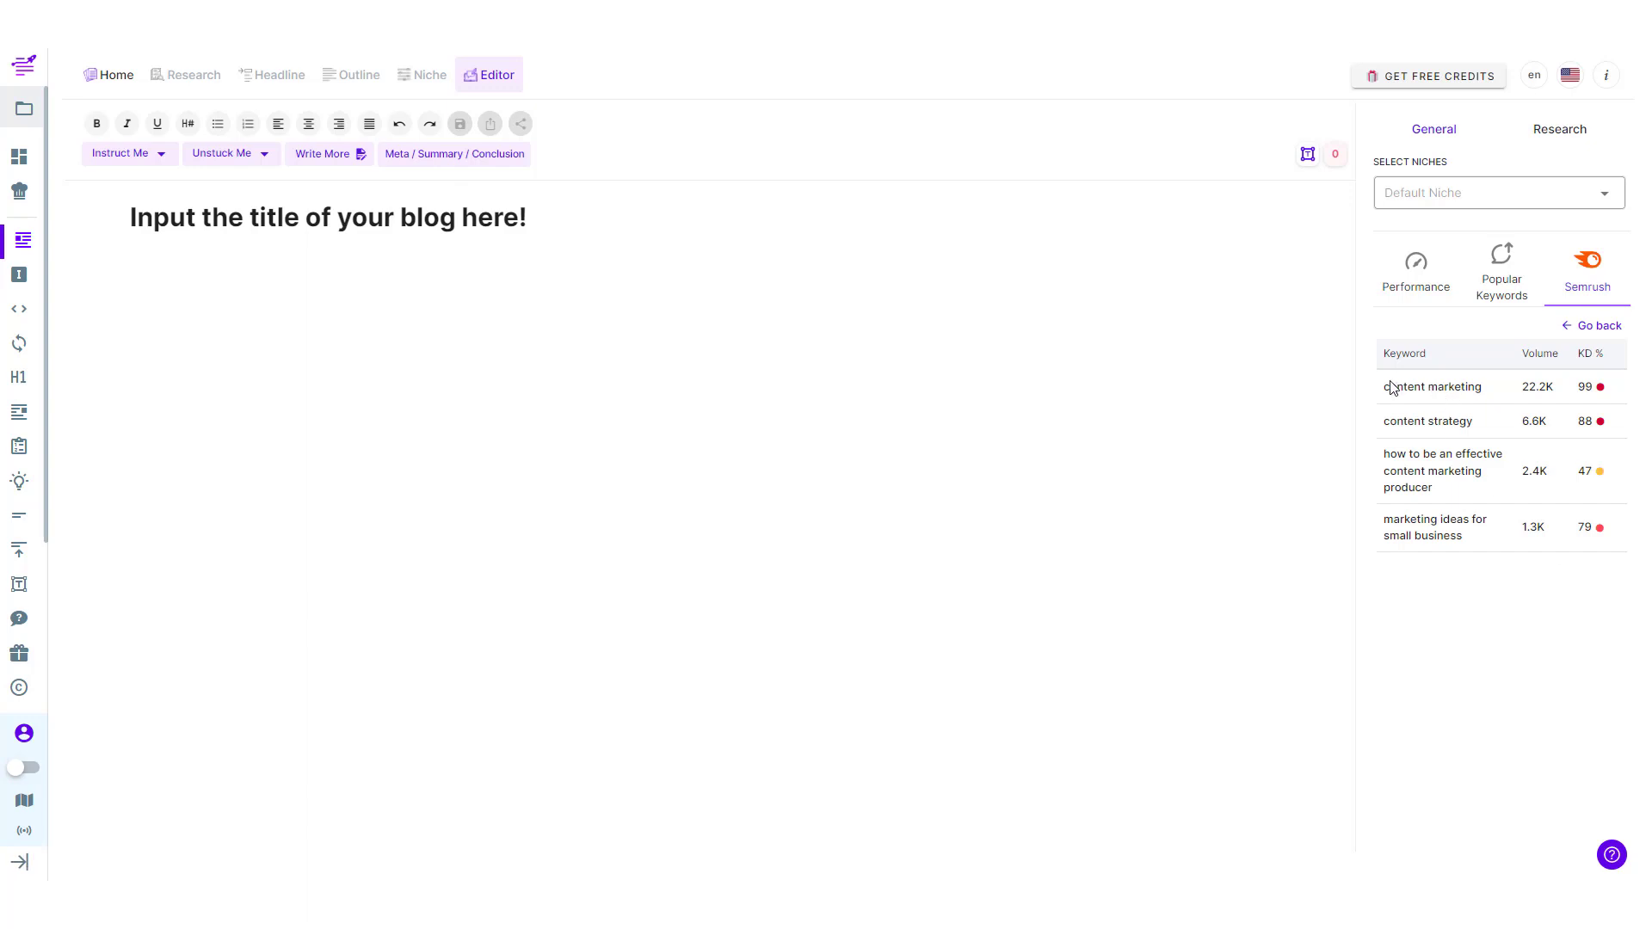
triple_click(1450, 388)
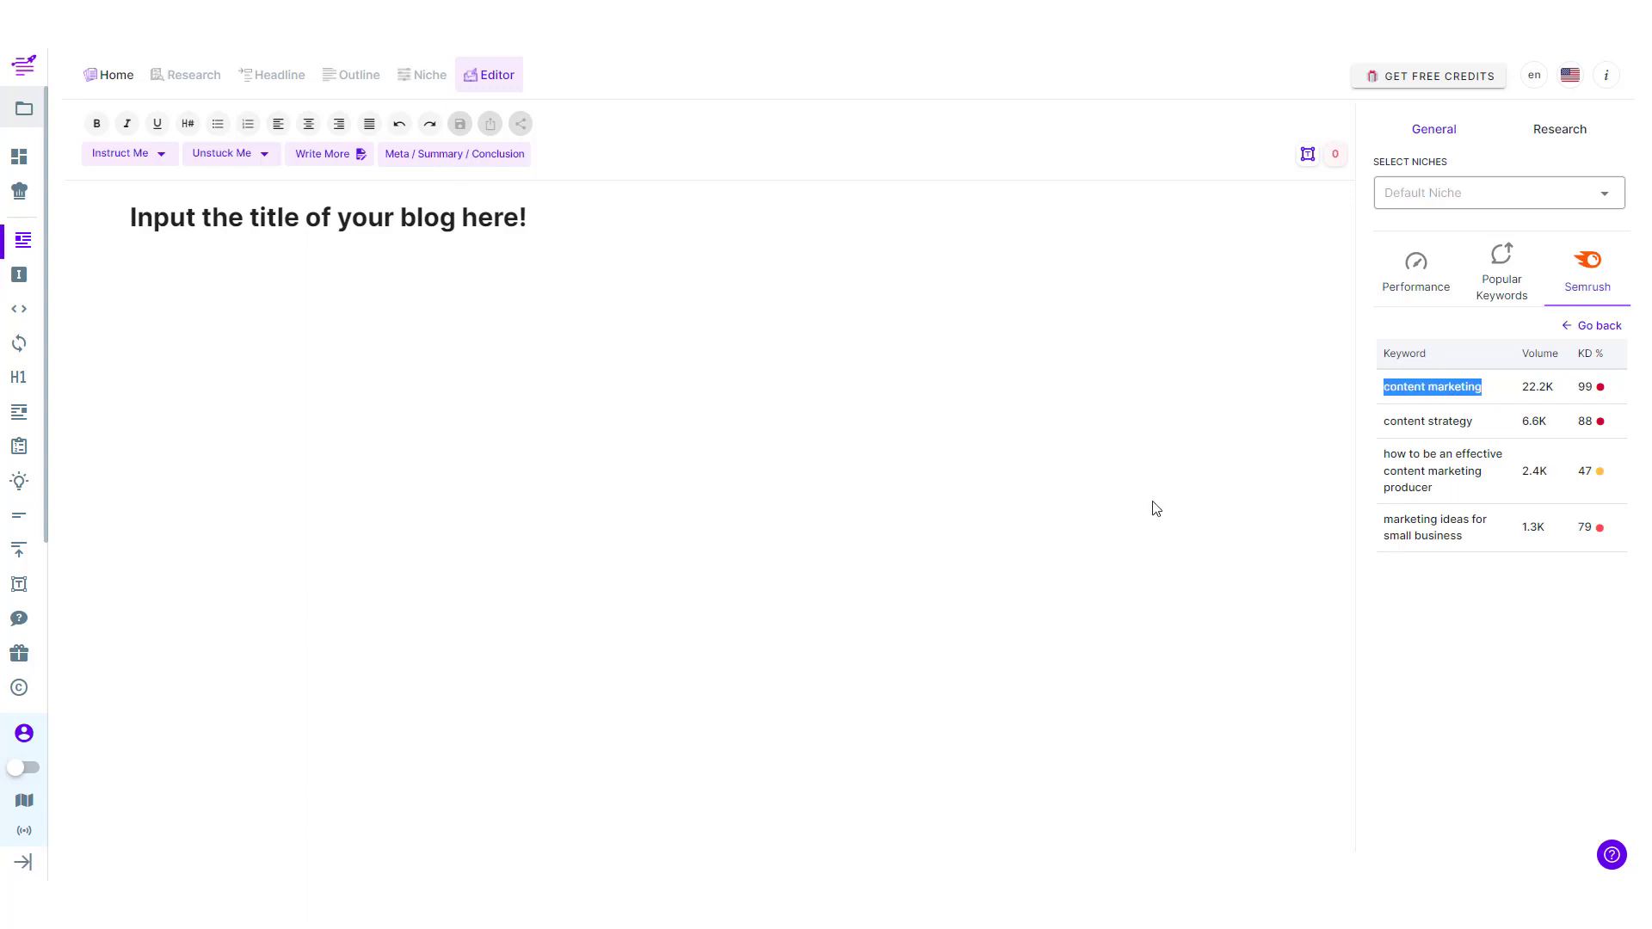
click(1421, 537)
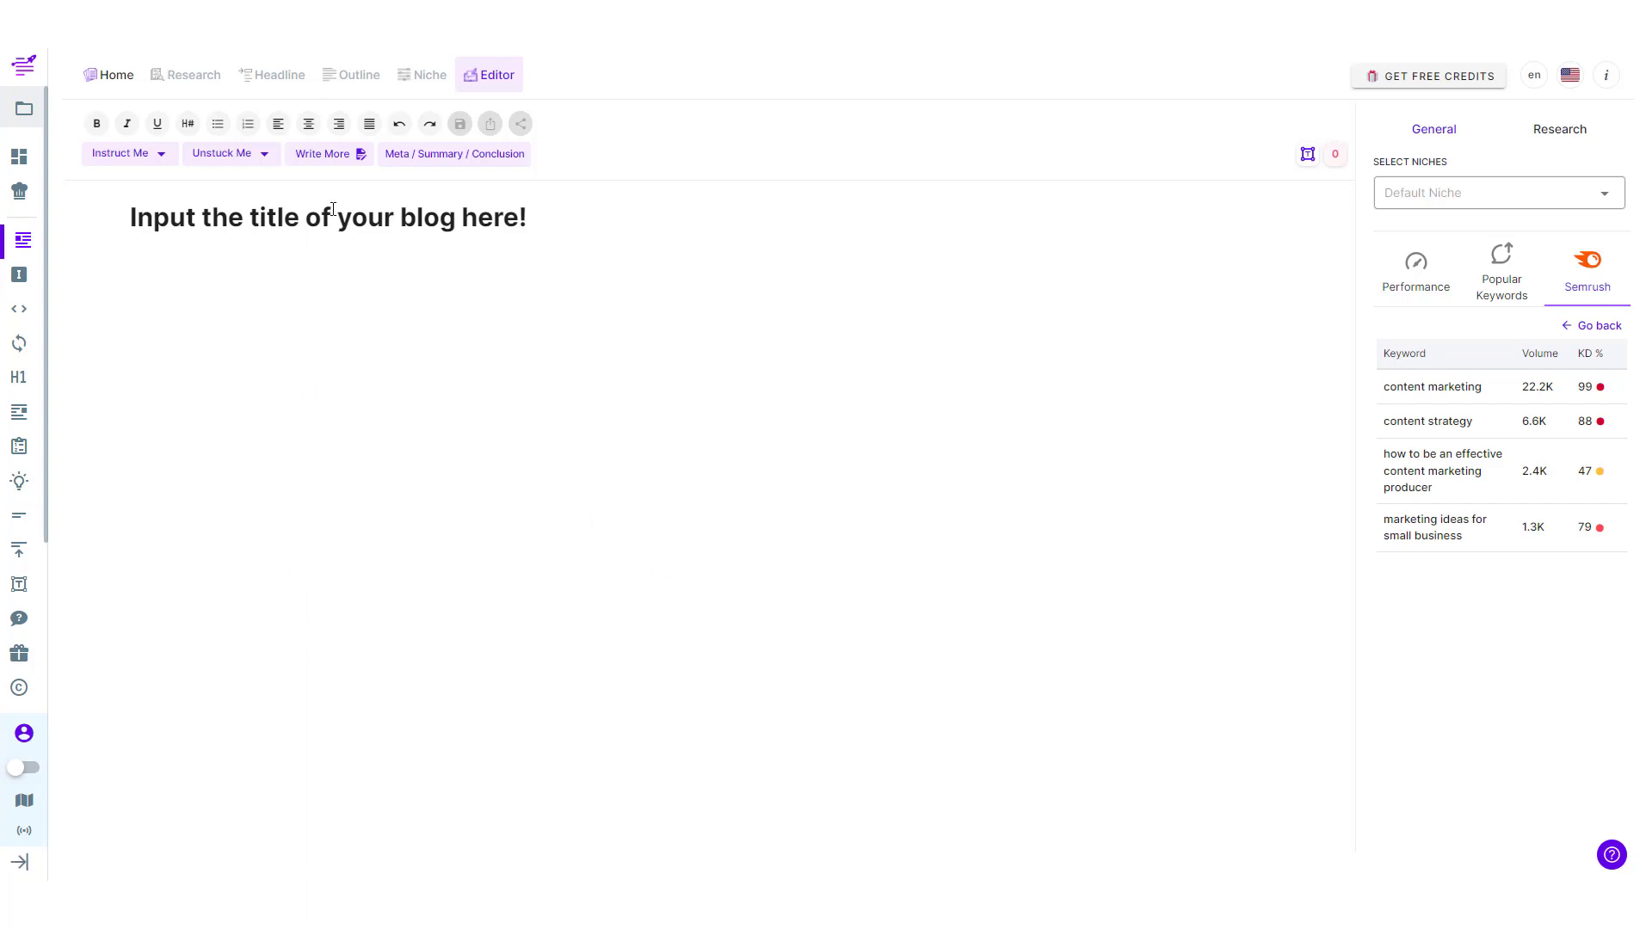
- Copy the keyword 'marketing ideas for small business' from the Semrush keyword table
click(233, 162)
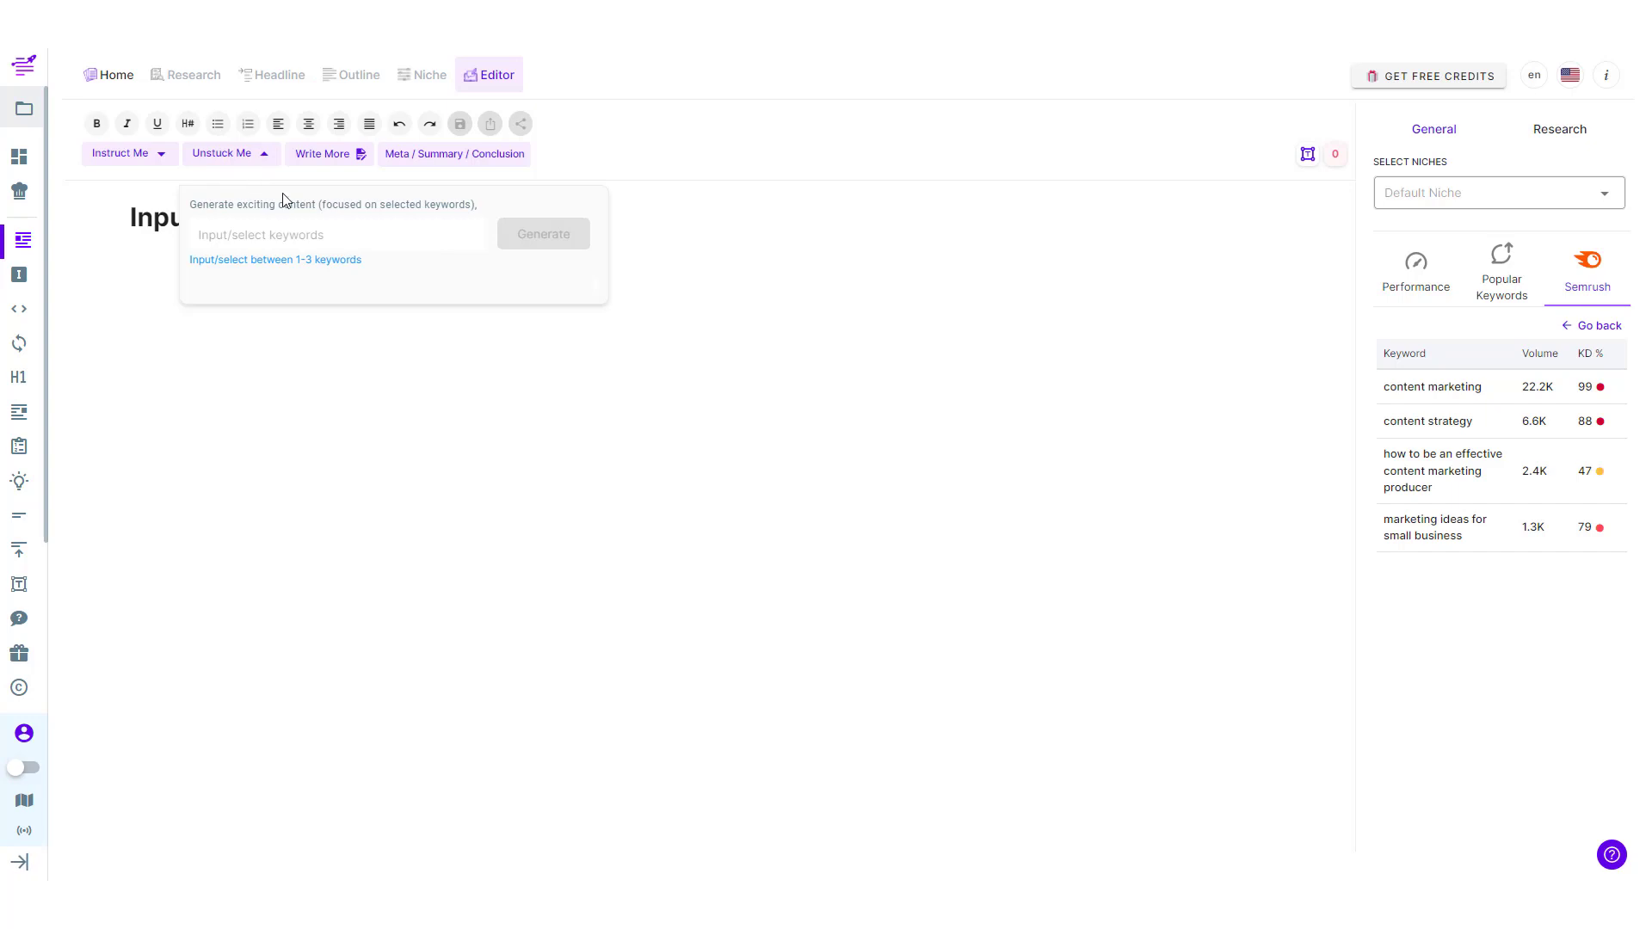
triple_click(1452, 389)
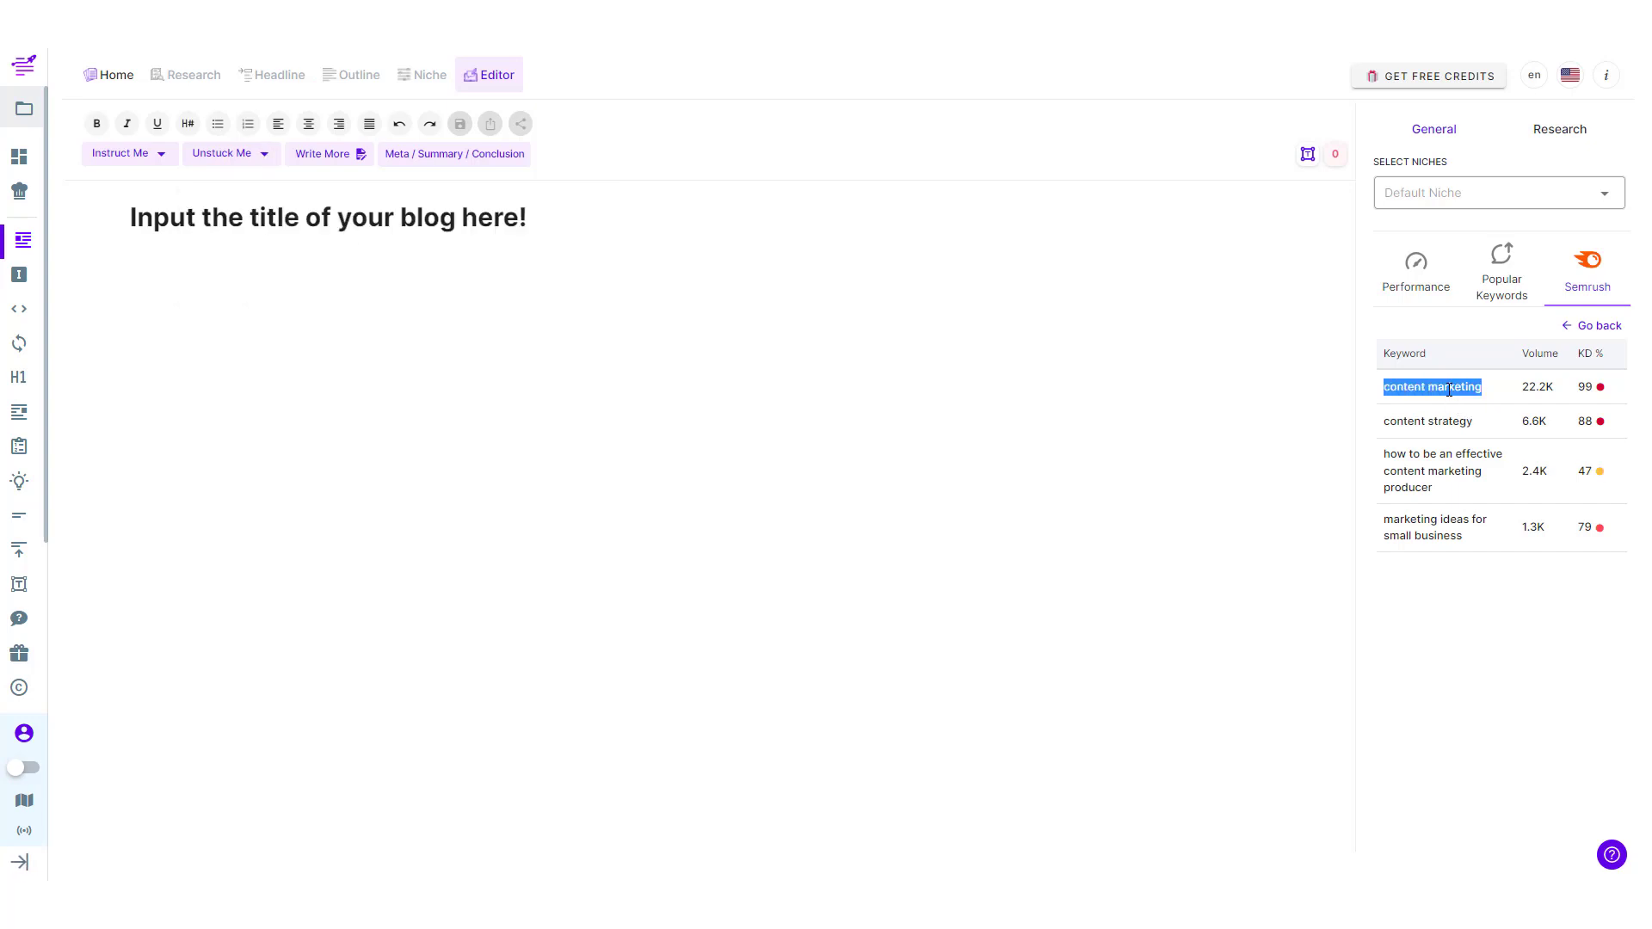
click(358, 387)
triple_click(1426, 534)
key(ctrl+c)
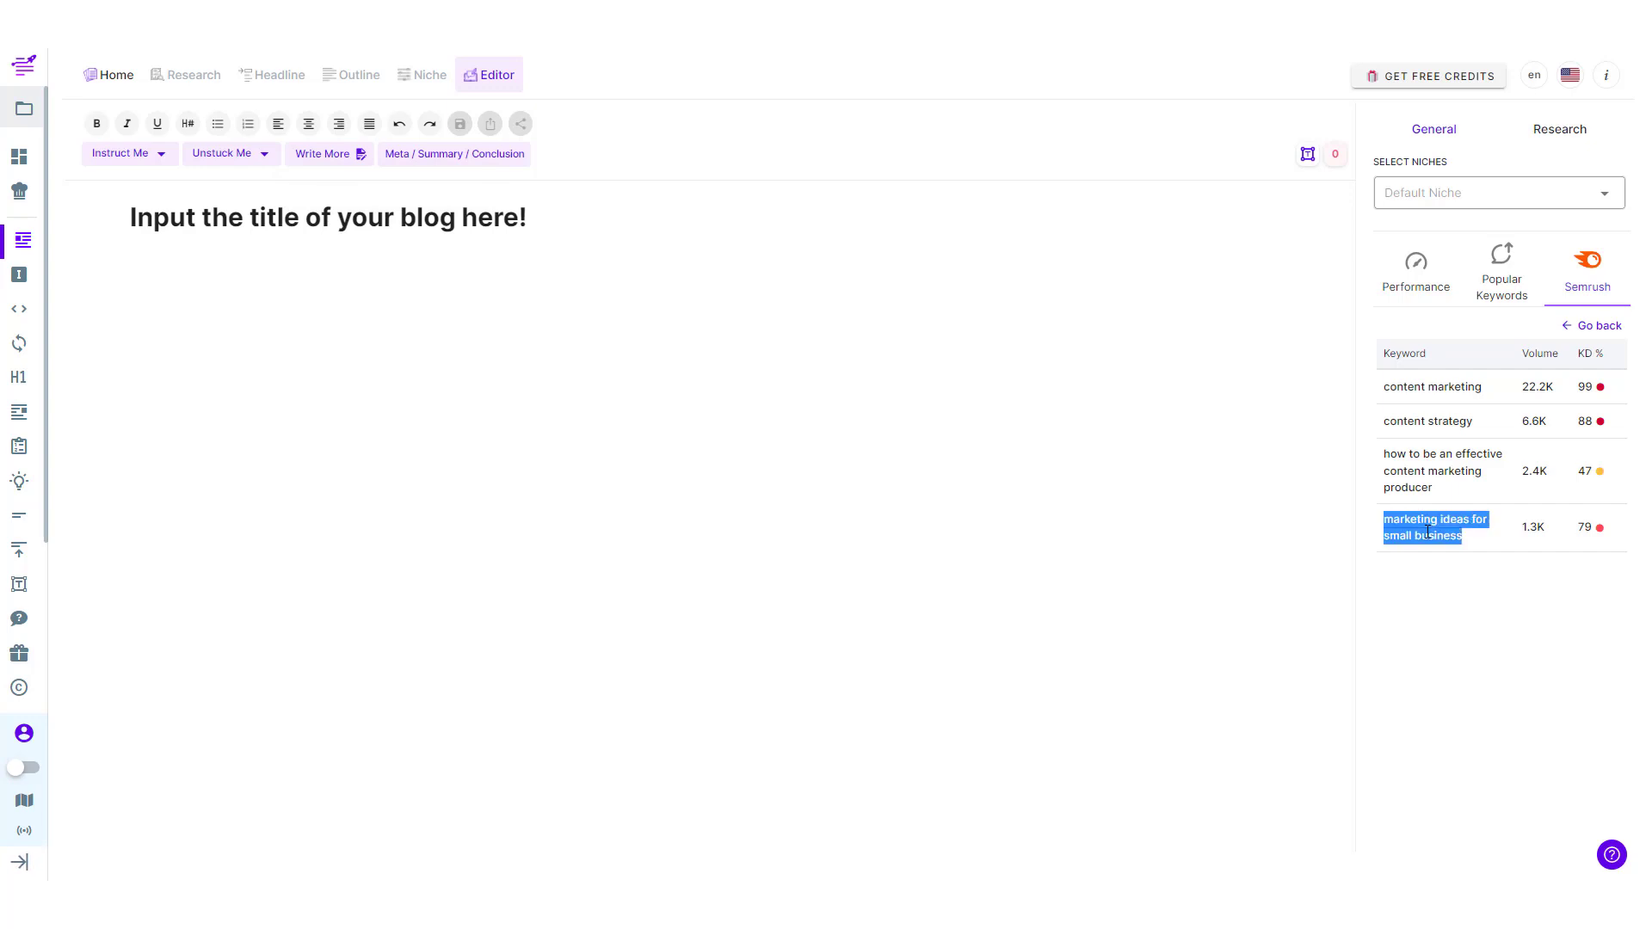
click(83, 281)
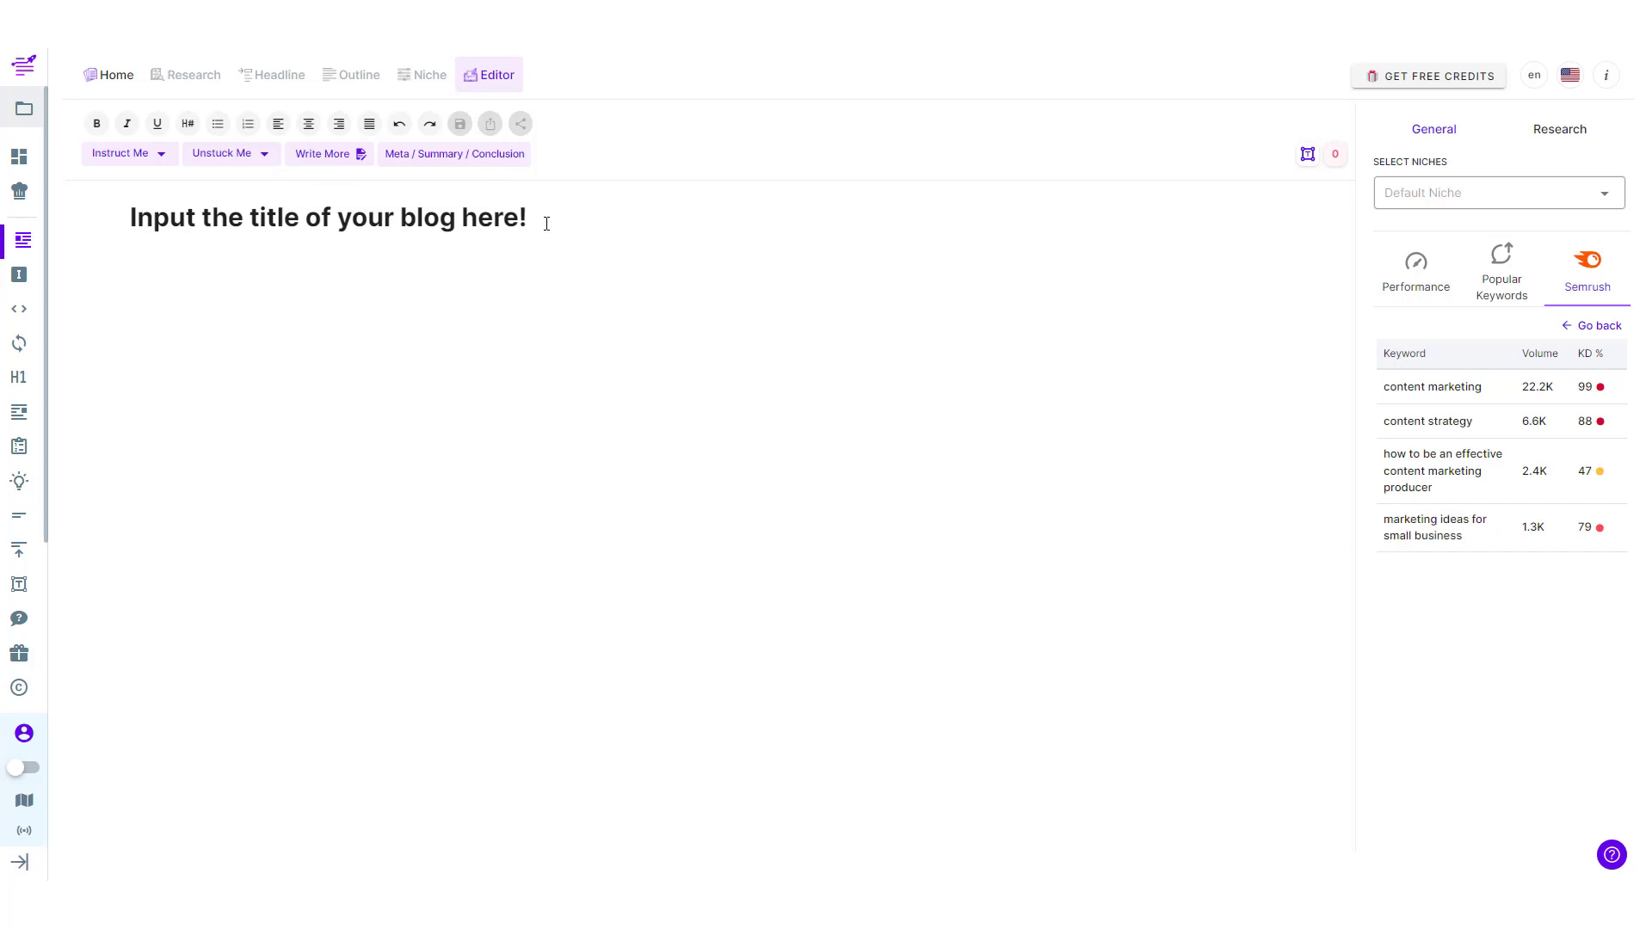
- Paste the keyword into Unstuck Me and generate a paragraph from it
click(229, 157)
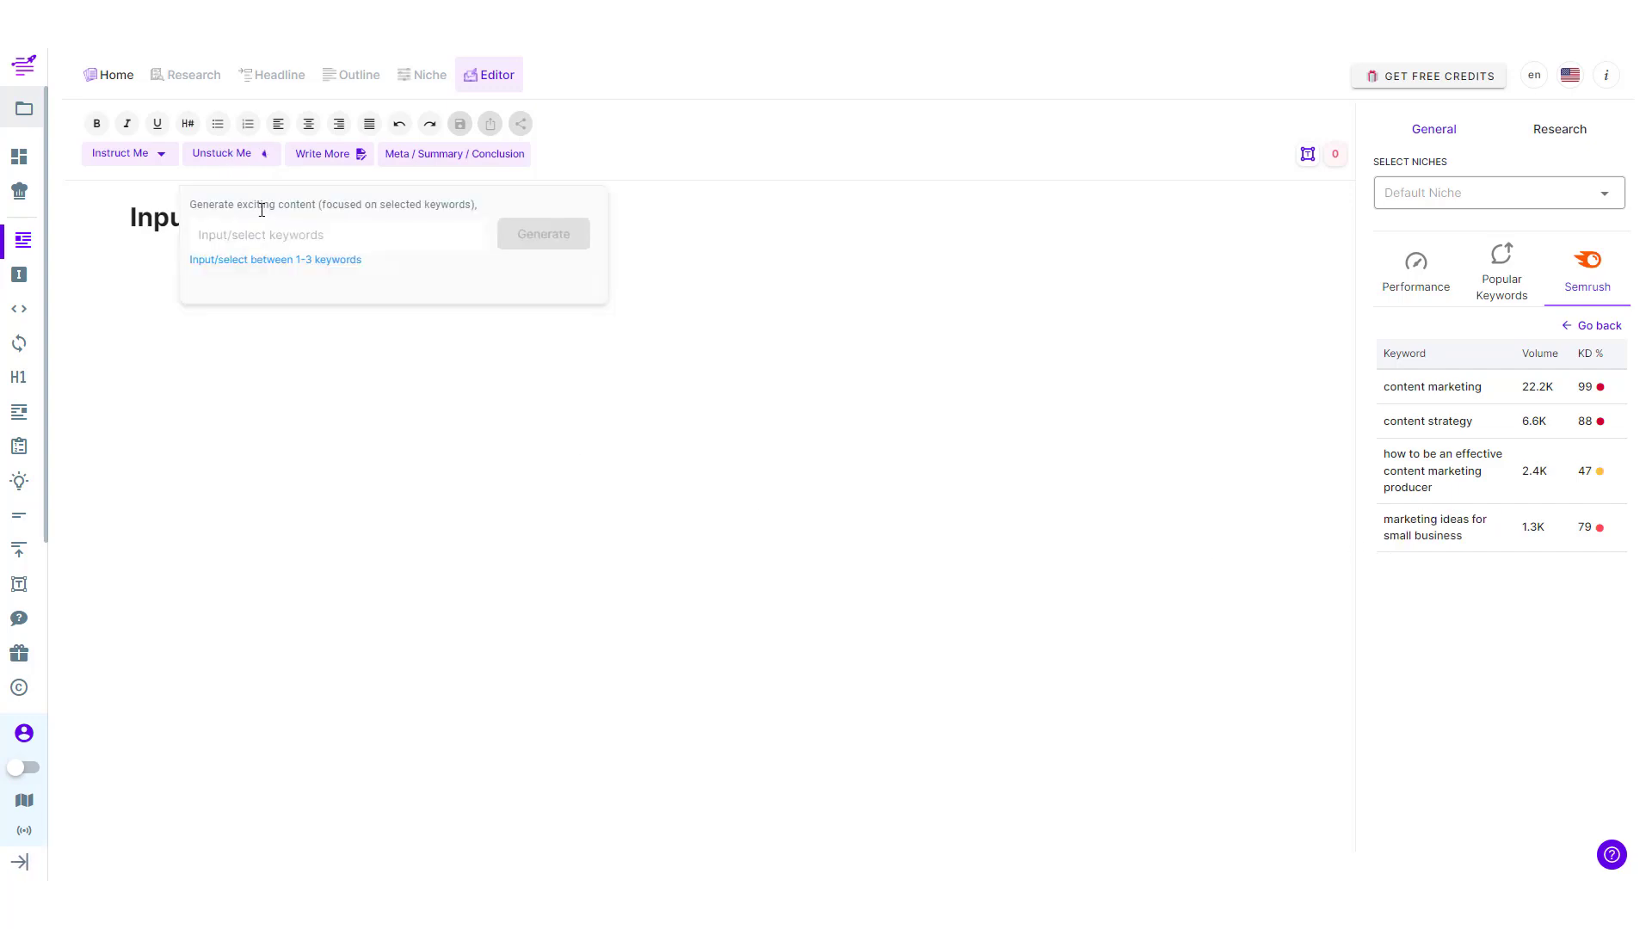
key(ctrl+v)
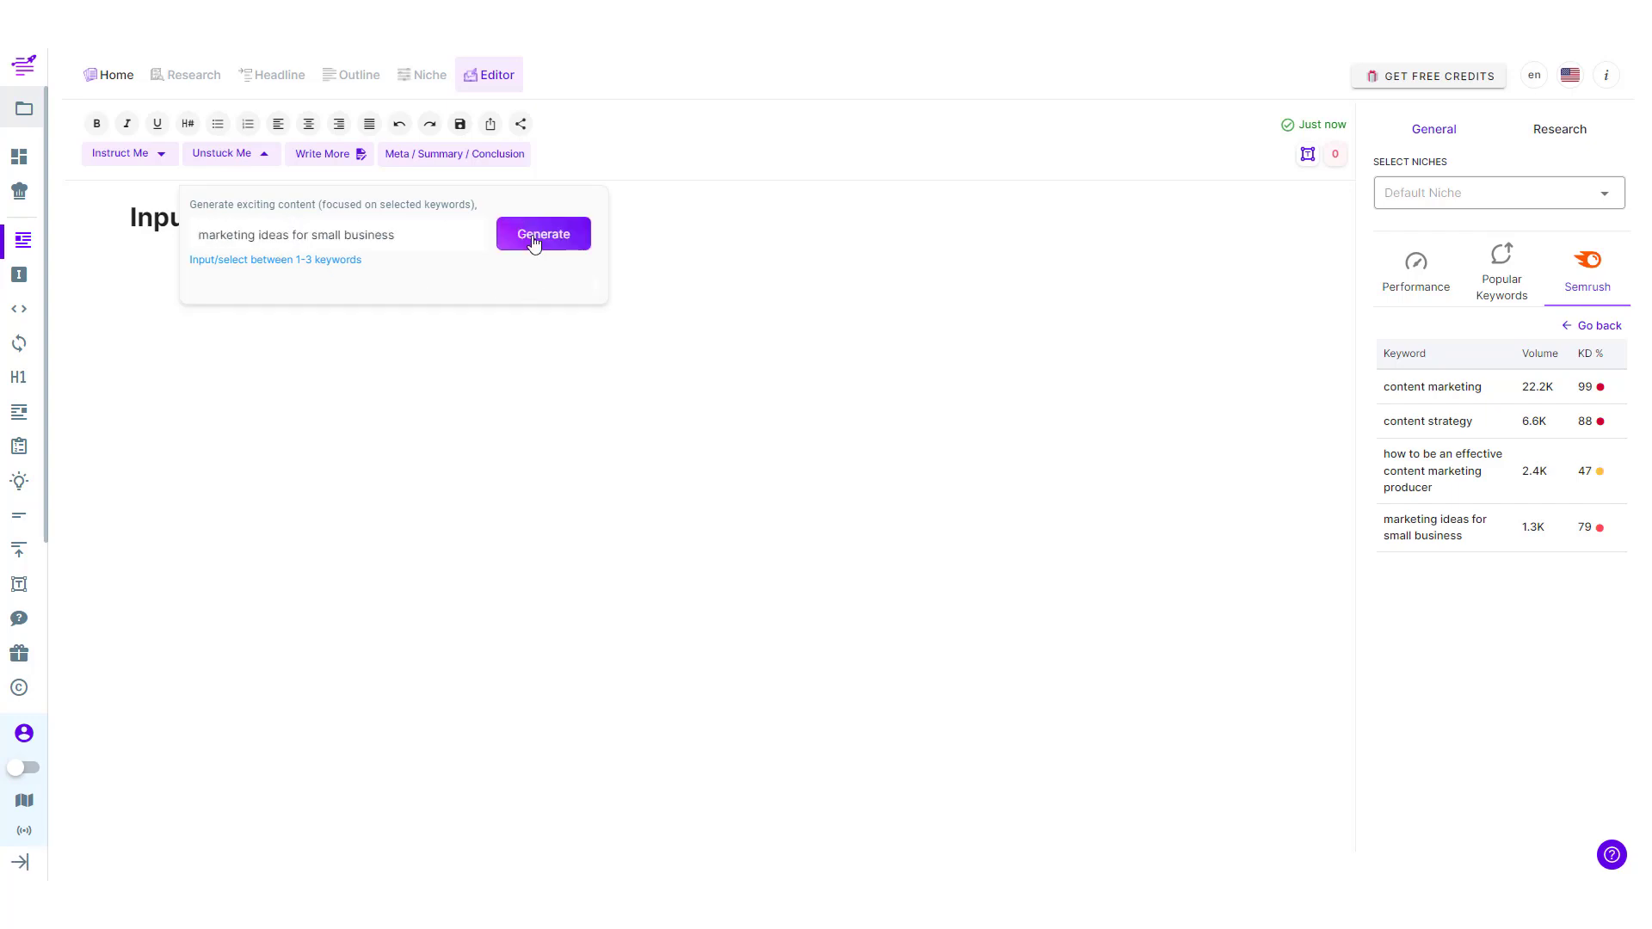
click(535, 244)
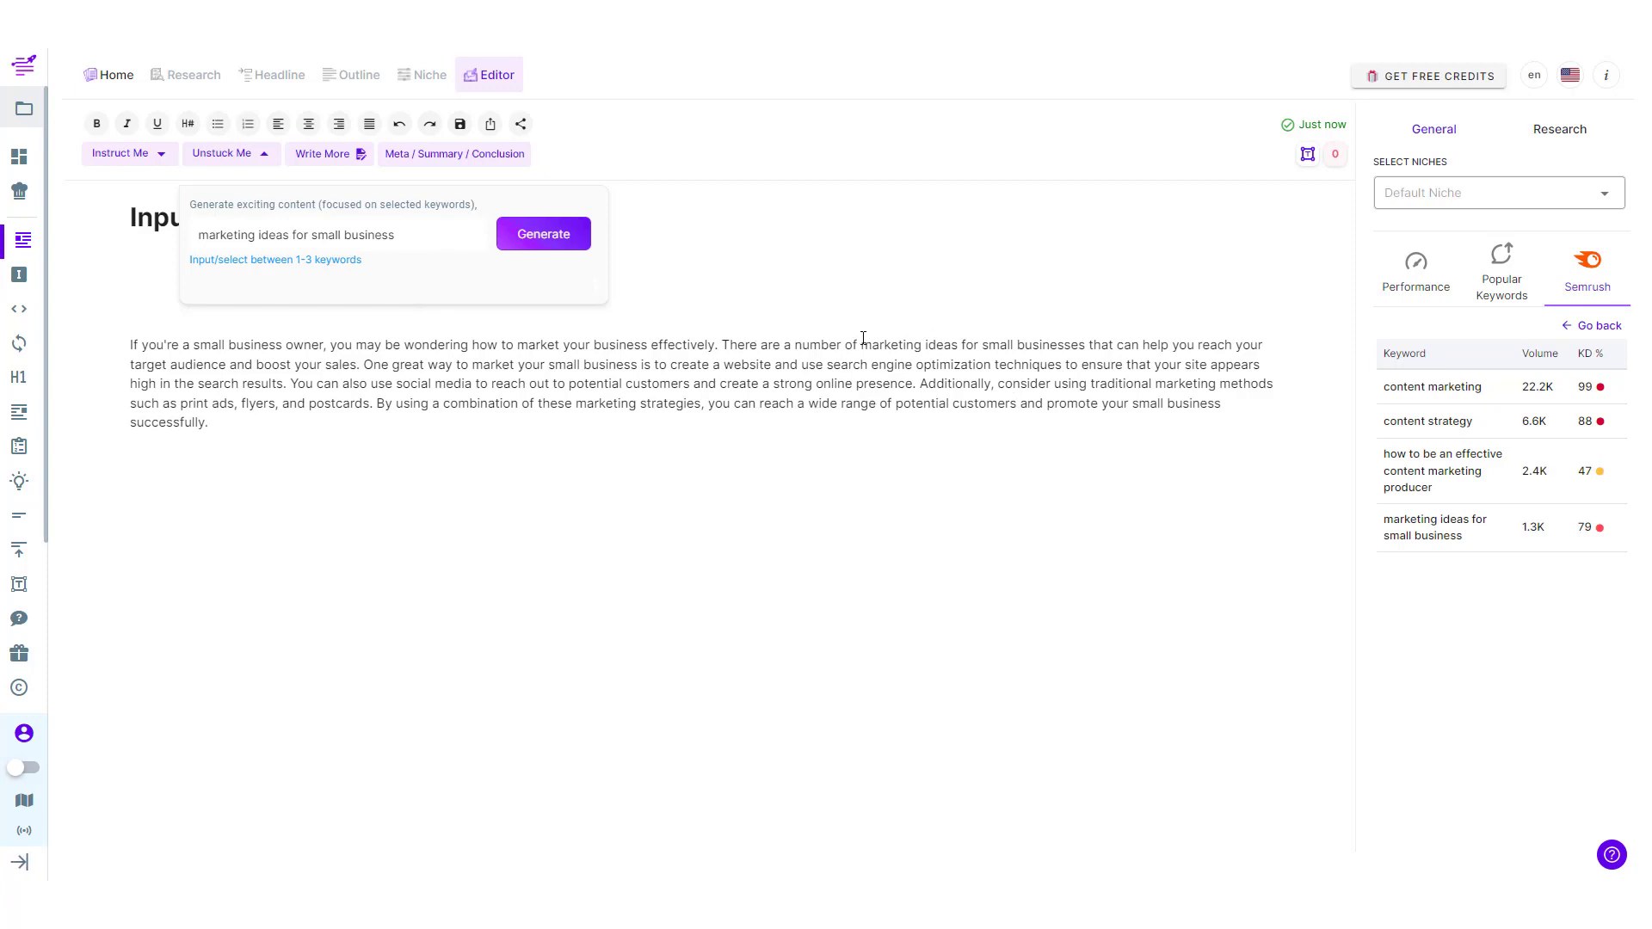
- Highlight 'marketing ideas for small businesses' and the paragraph's opening words, then deselect the text
drag(863, 338, 1086, 345)
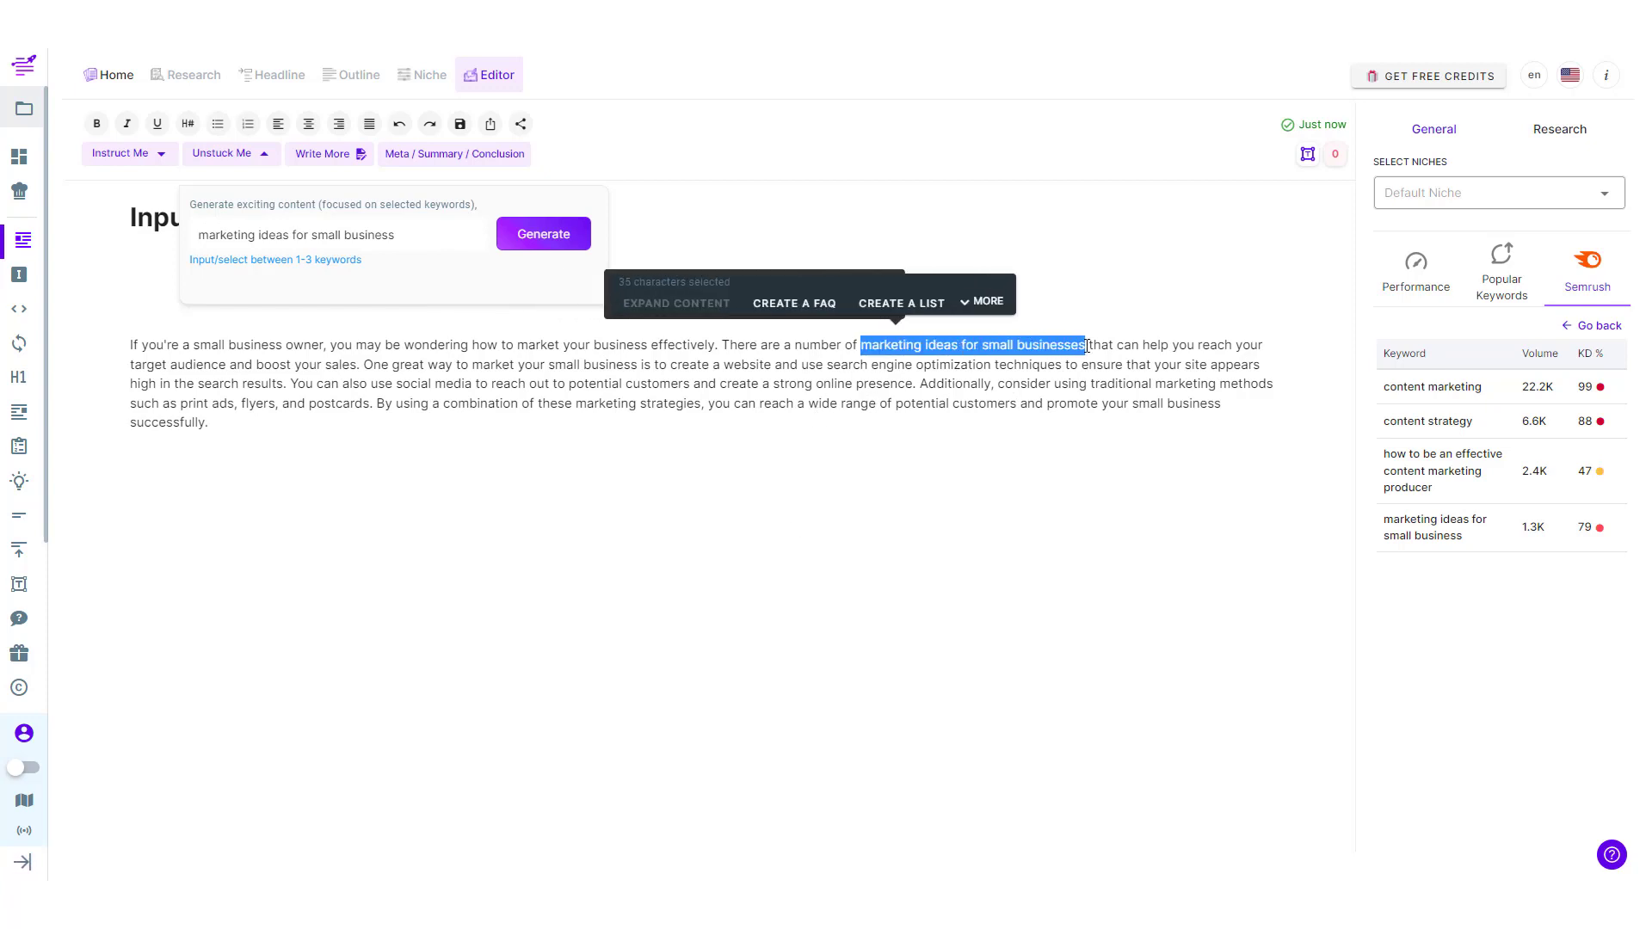
click(1044, 431)
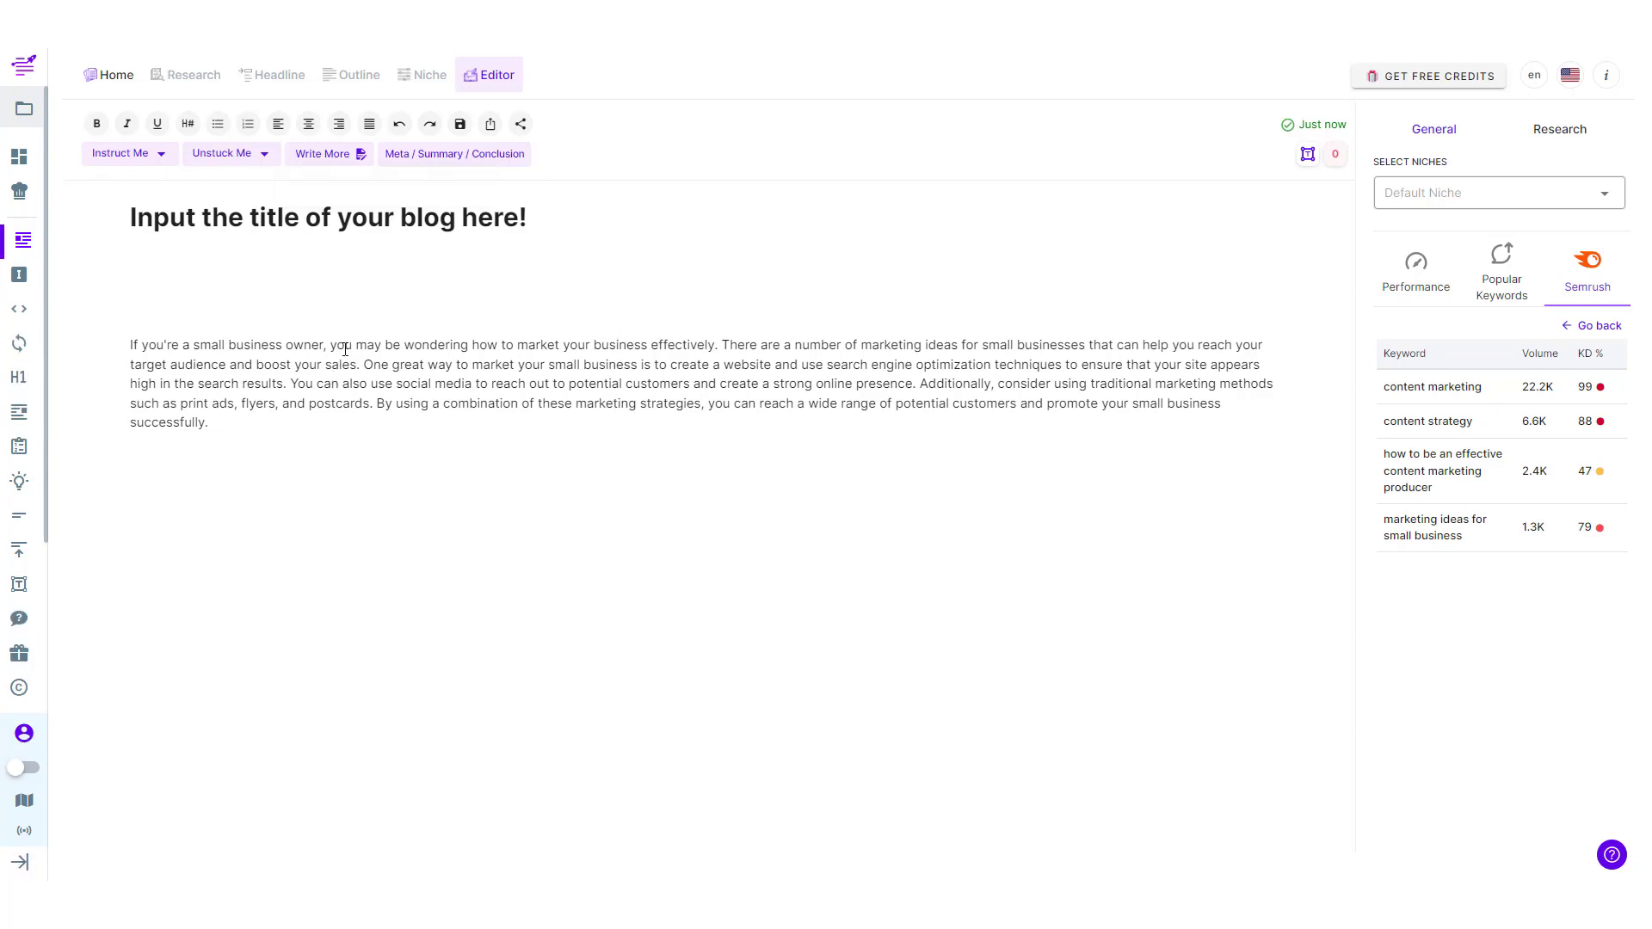
drag(129, 344, 336, 341)
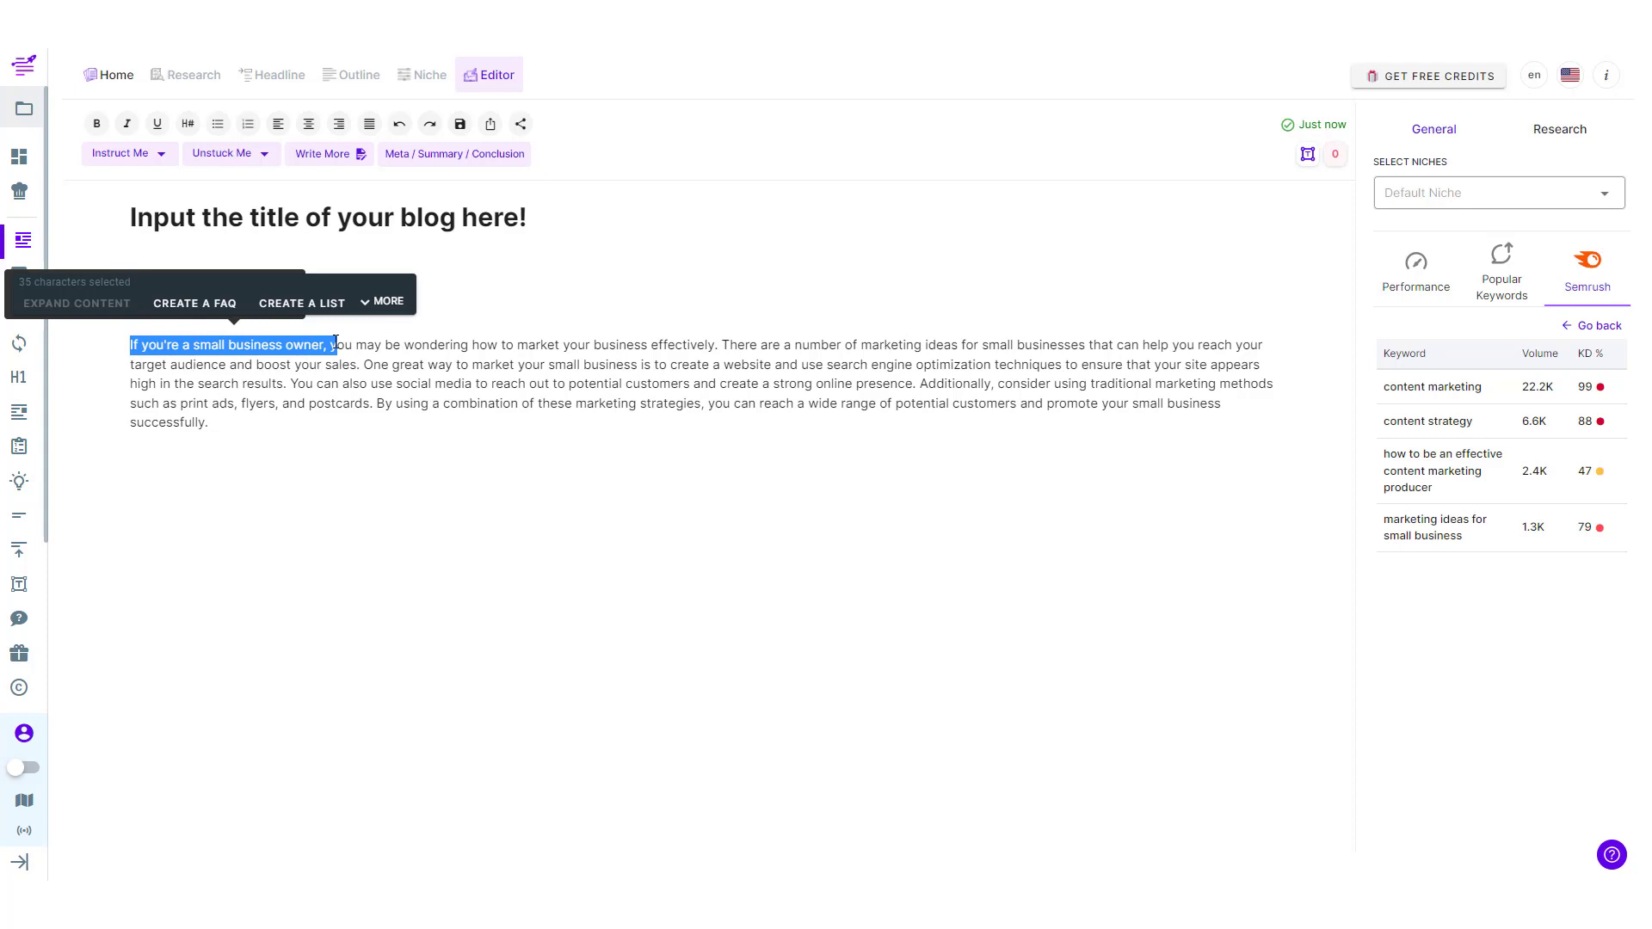
click(567, 403)
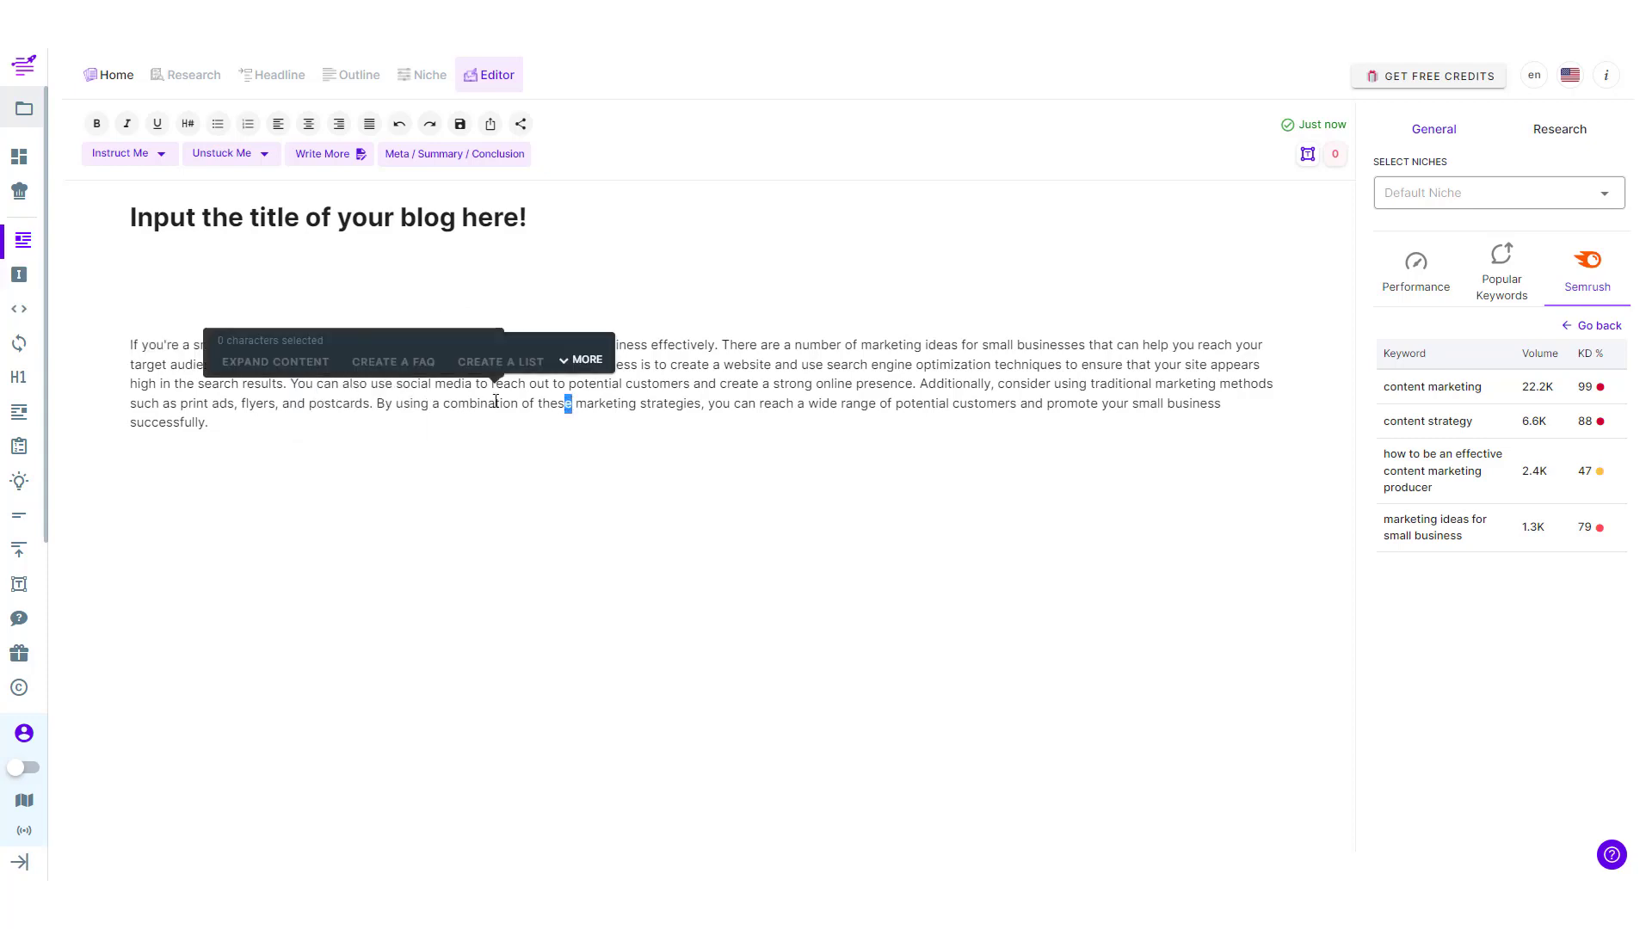
click(313, 435)
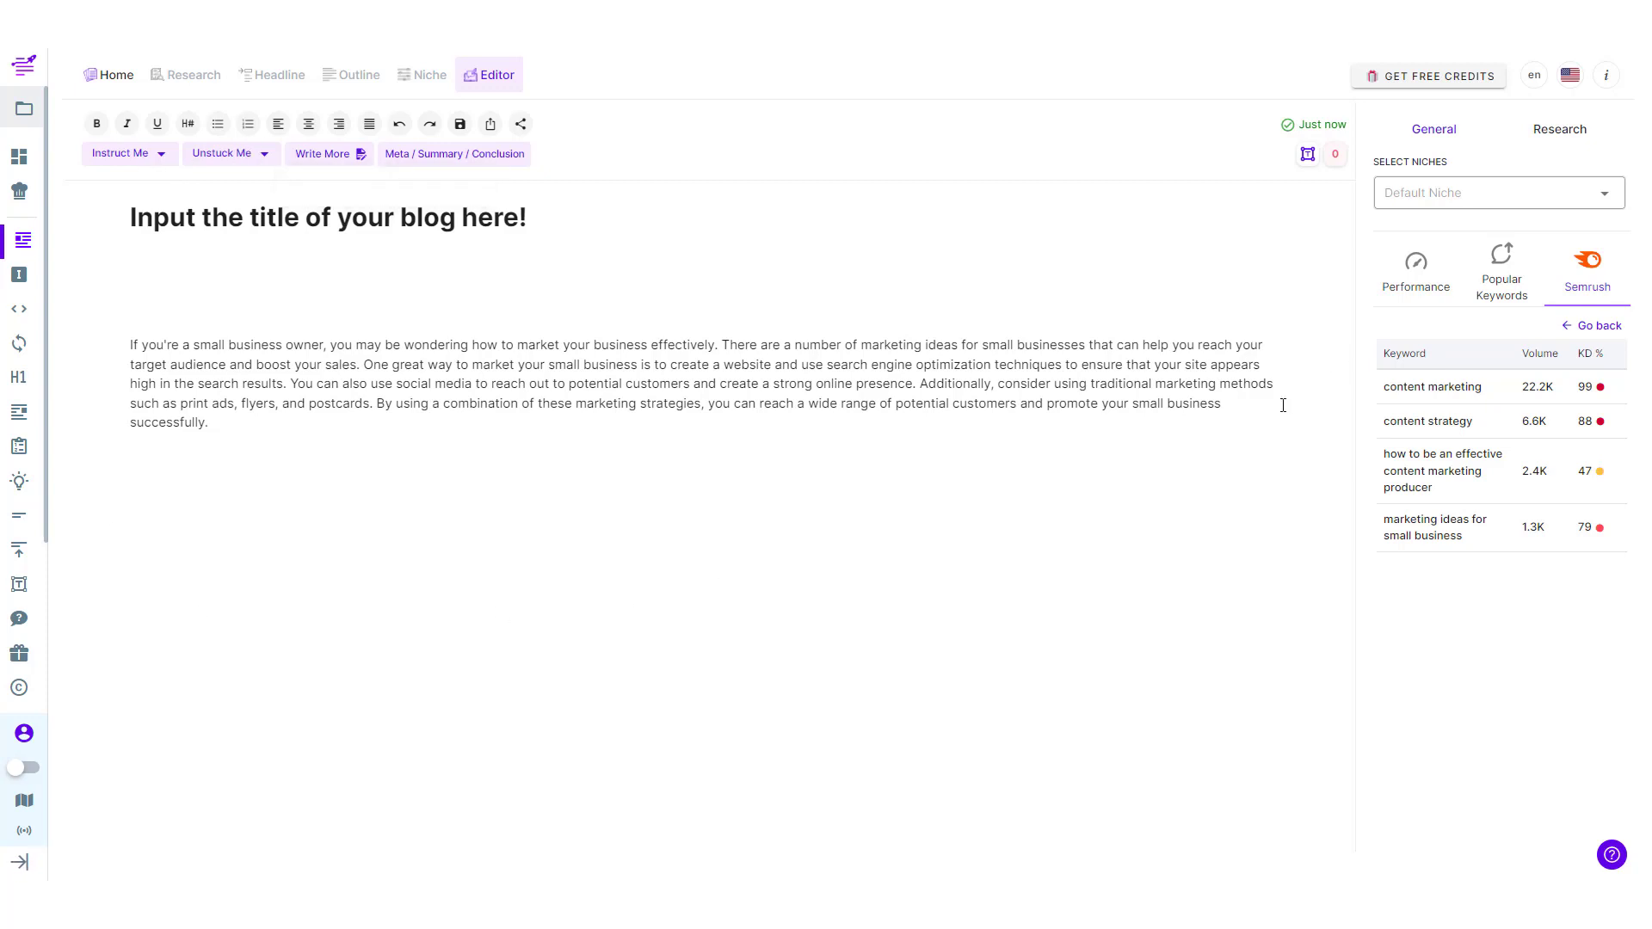
- Go back to the overview of the SaaS marketing and Content marketing tips keyword lists
click(1567, 327)
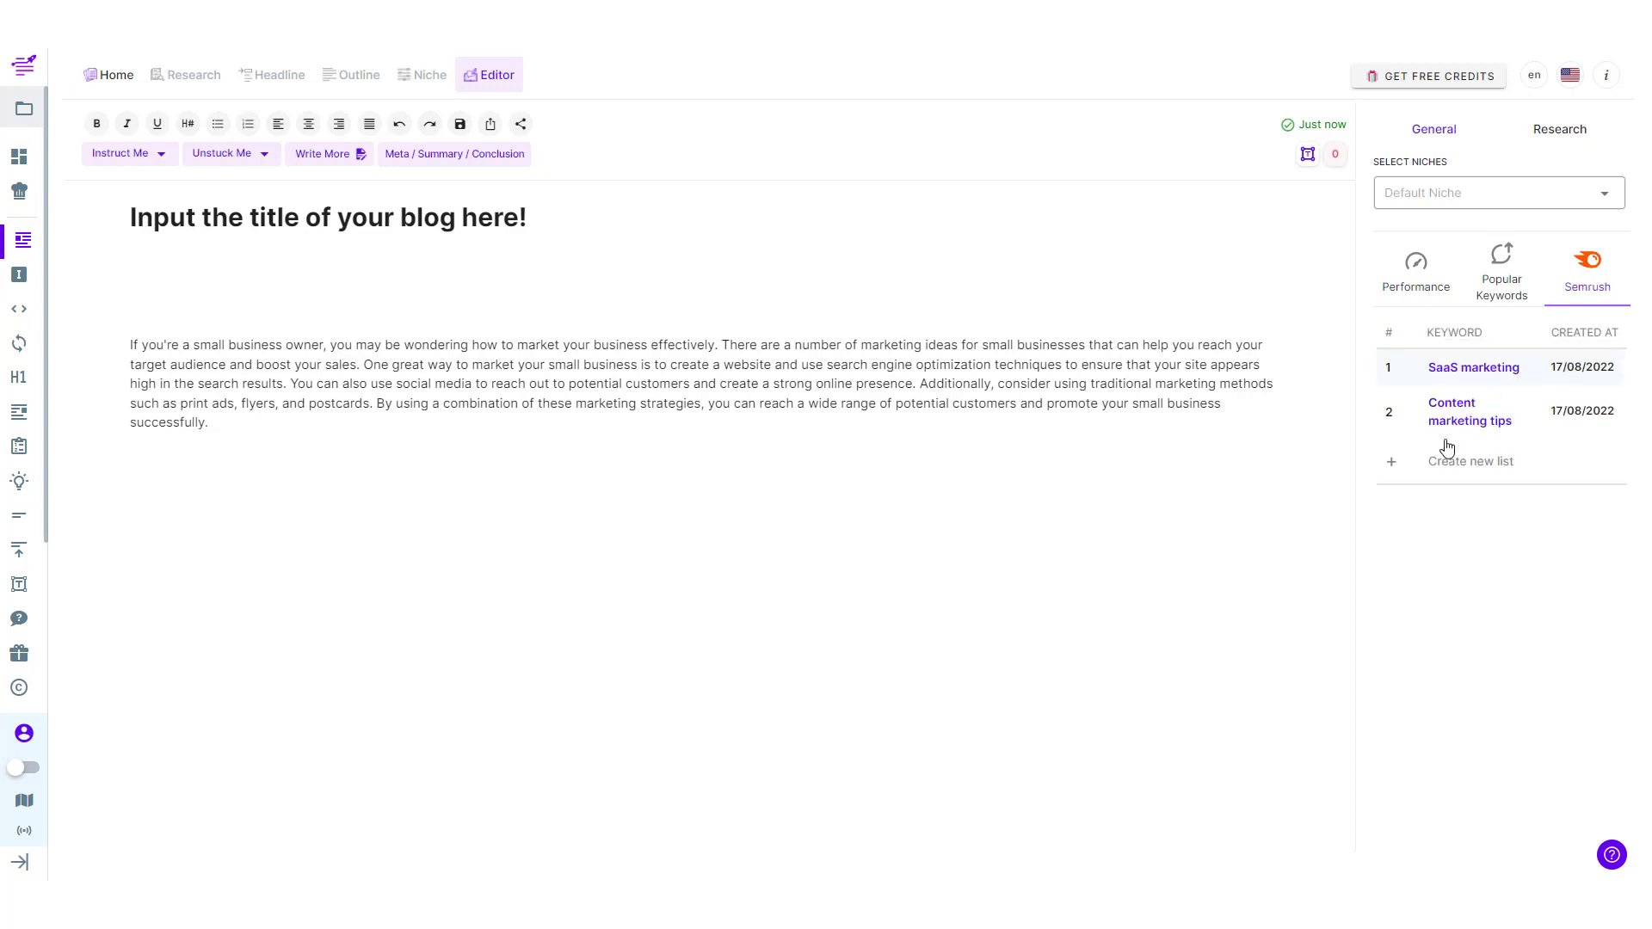